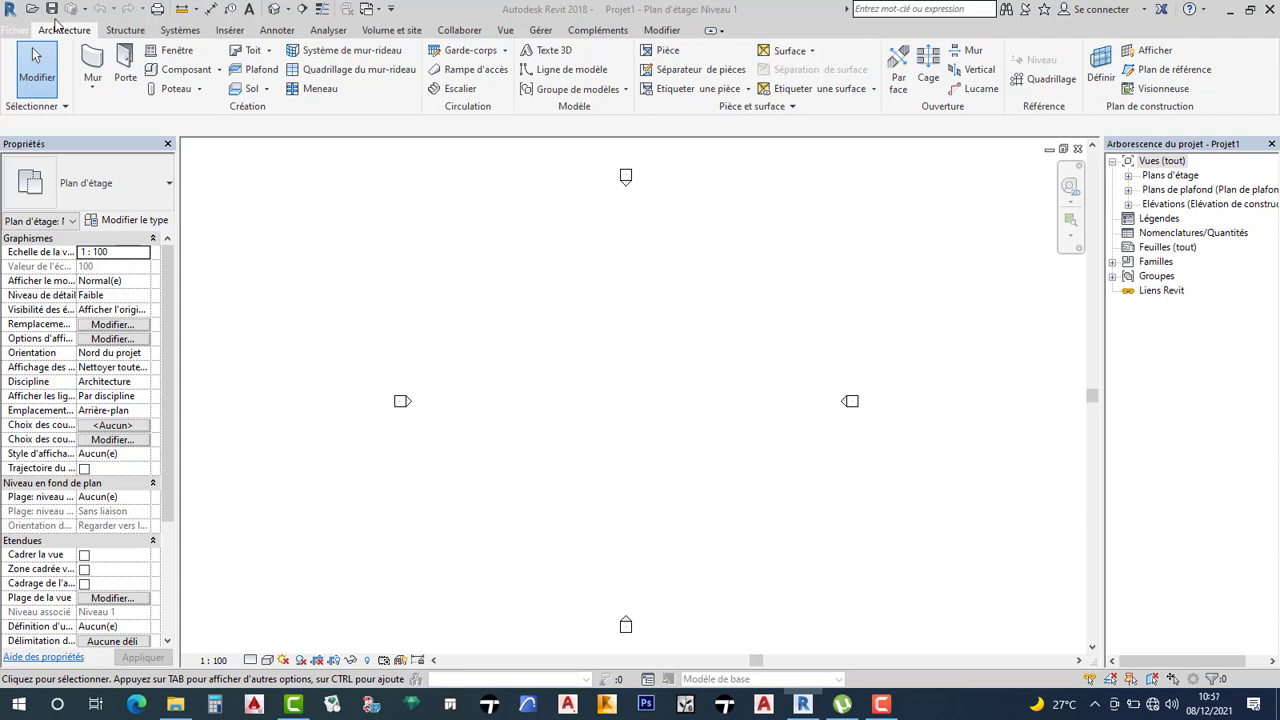
Step: Start saving the project and browse through the user's profile folder to DOSSIER TUTORIEL REVIT 2018 YOUTUB 07122021 as the save location
left_click(50, 10)
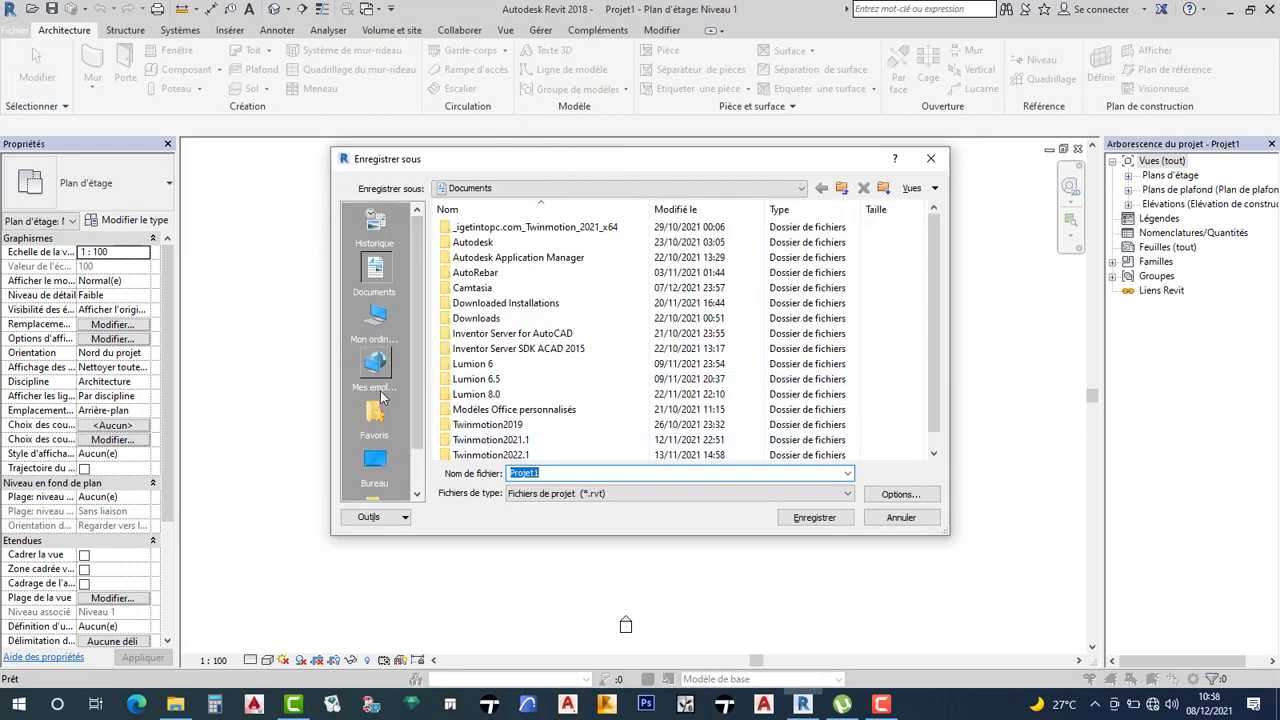
left_click(376, 320)
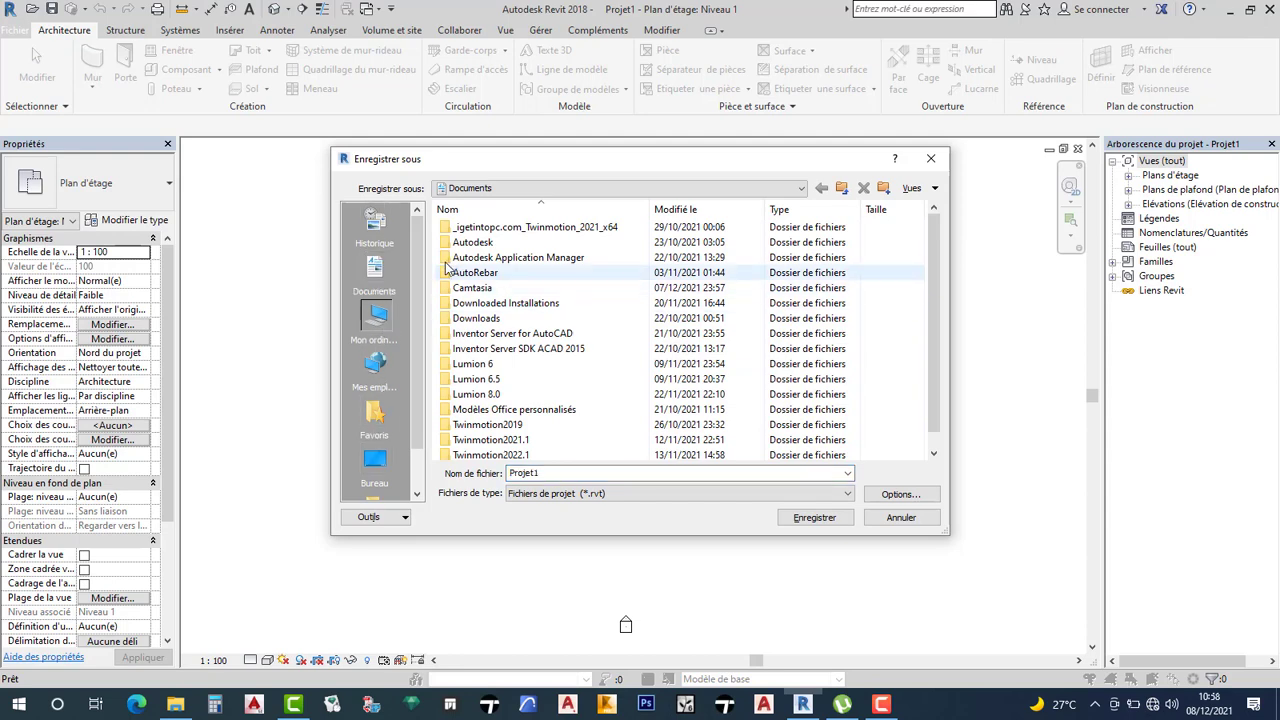
left_click(375, 462)
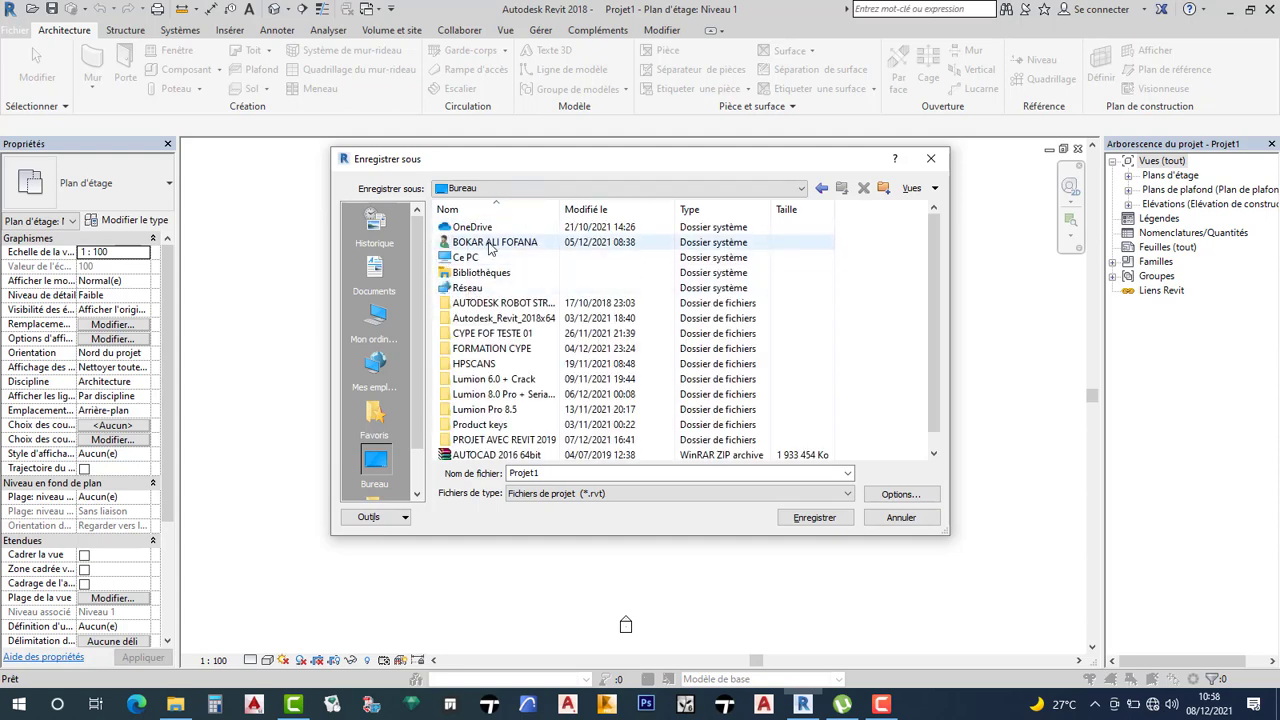
left_click(489, 242)
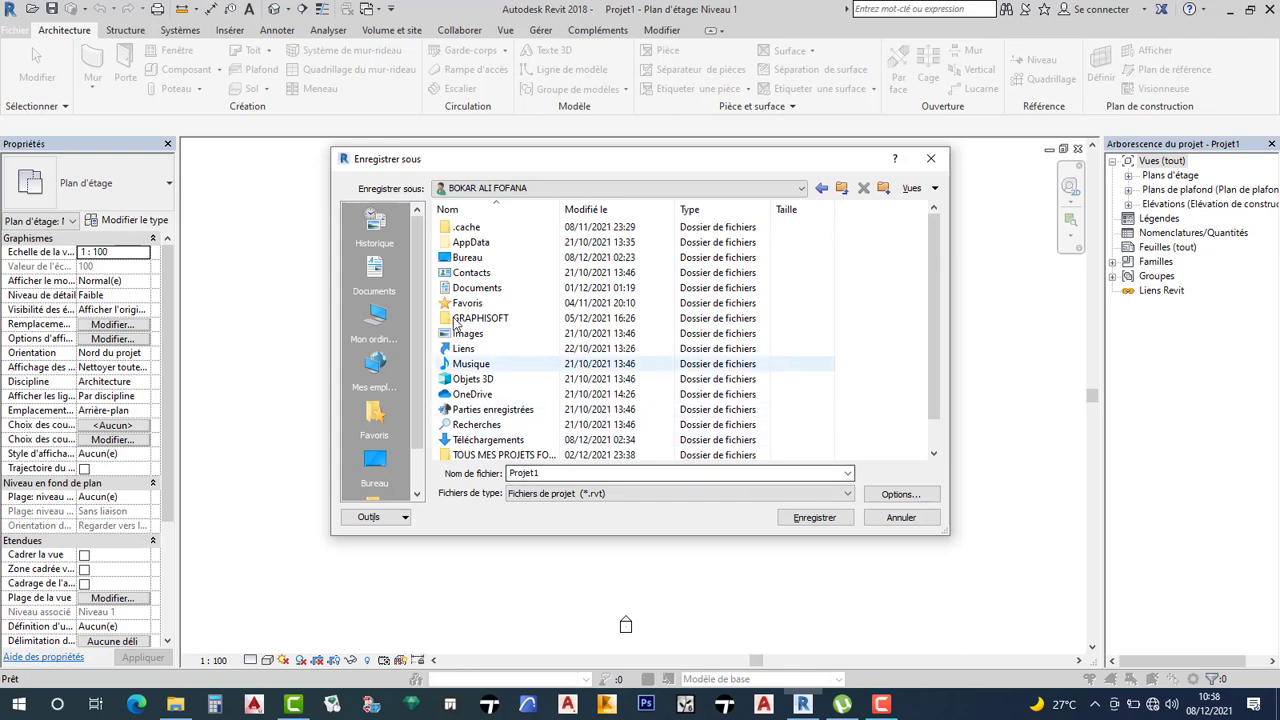
scroll(505, 400, "down", 1)
left_click(505, 425)
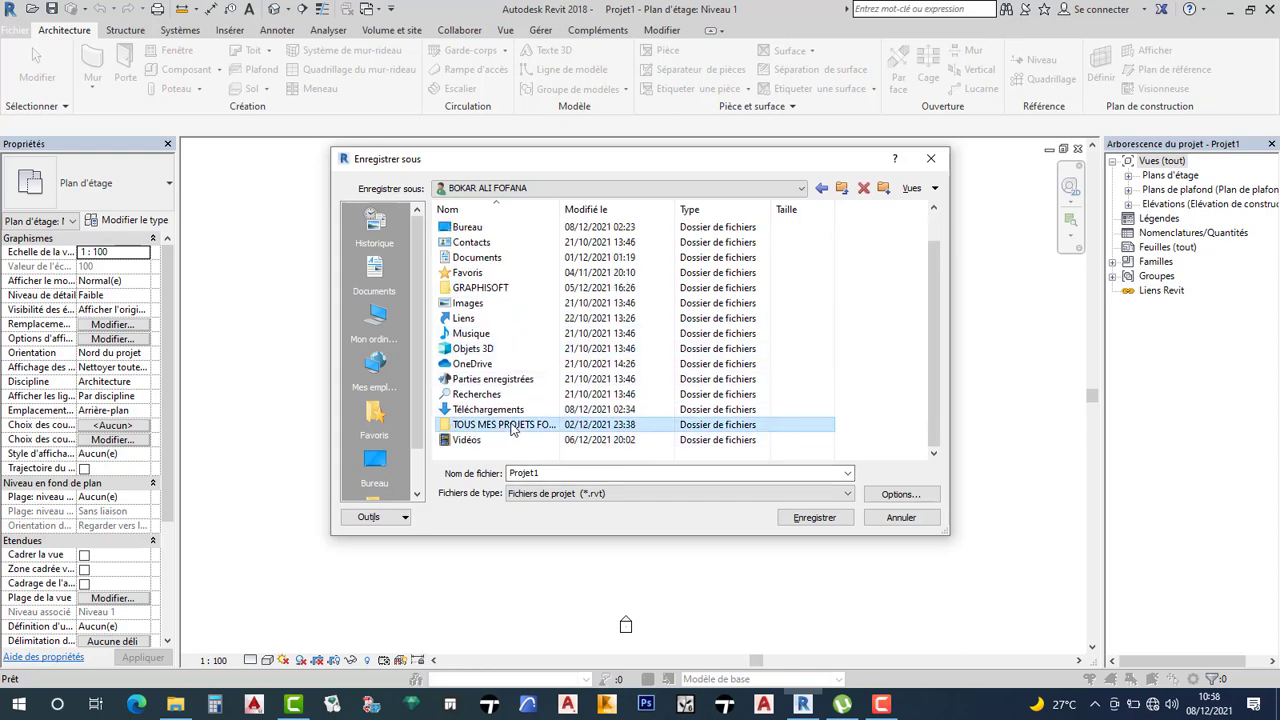
double_click(510, 425)
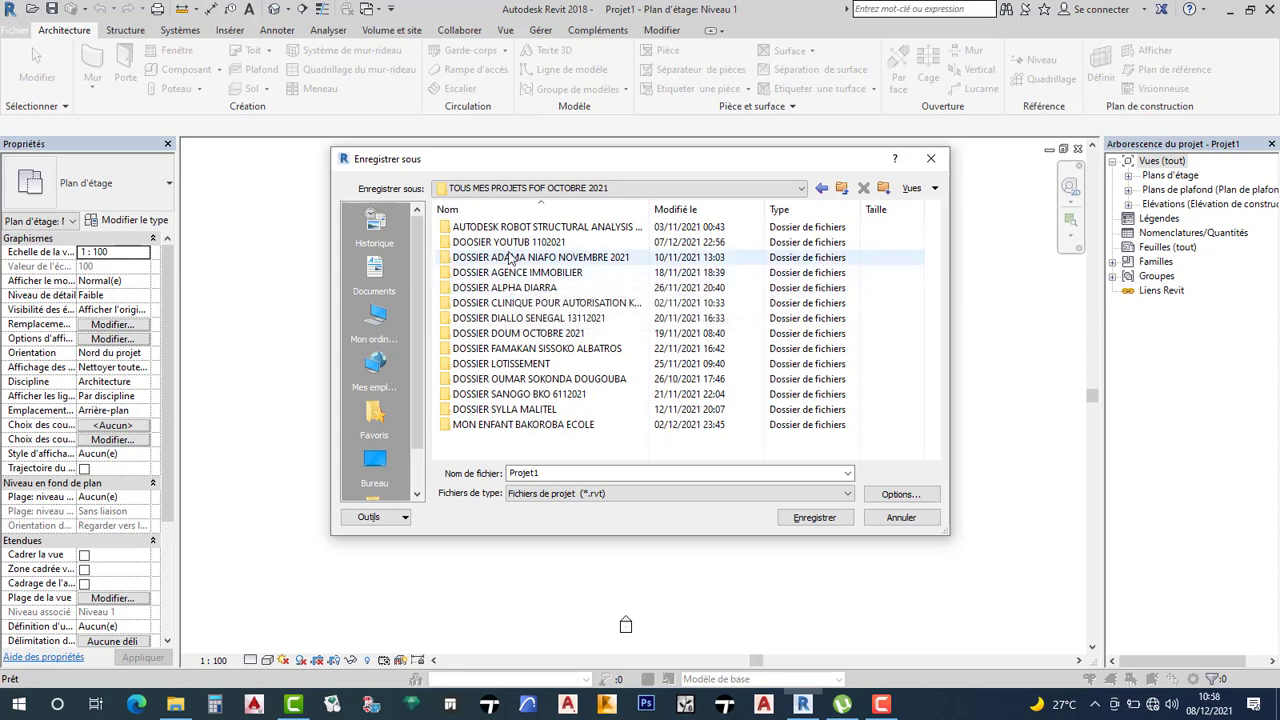
double_click(510, 244)
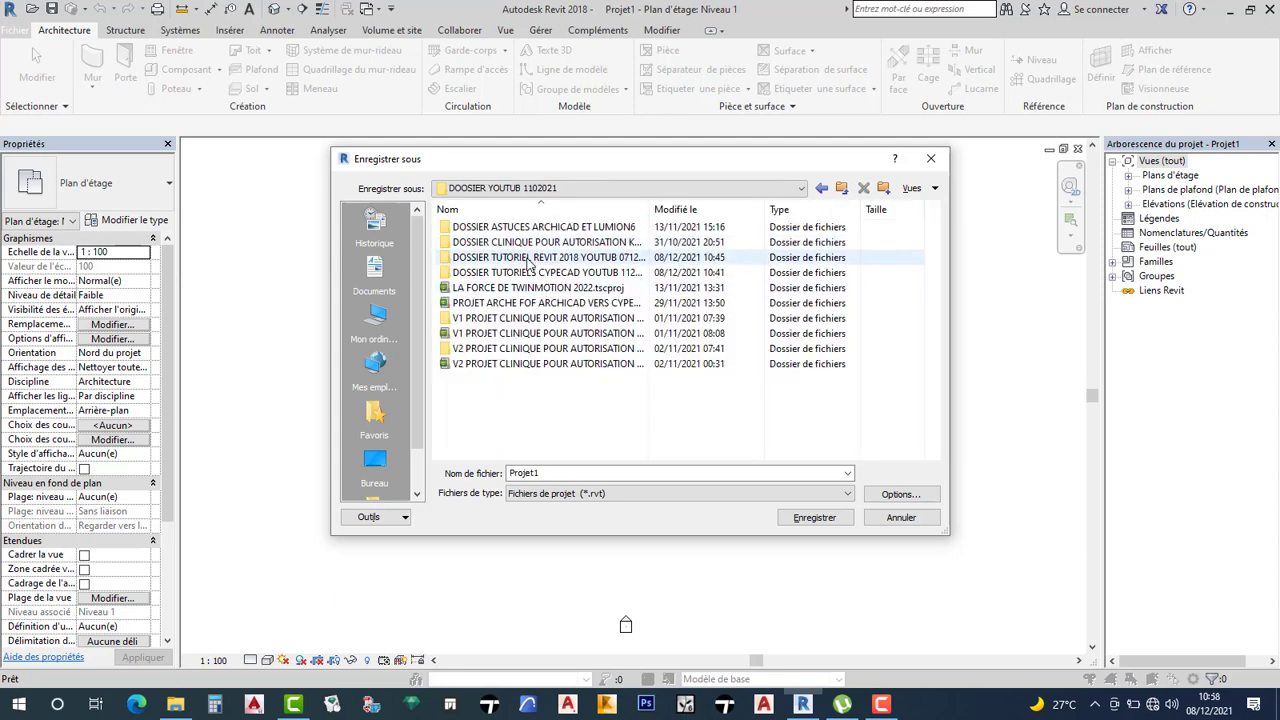
double_click(530, 258)
Step: Name the project file PROJET SOUMARE MELGA MALI YOUTUB
left_click(548, 472)
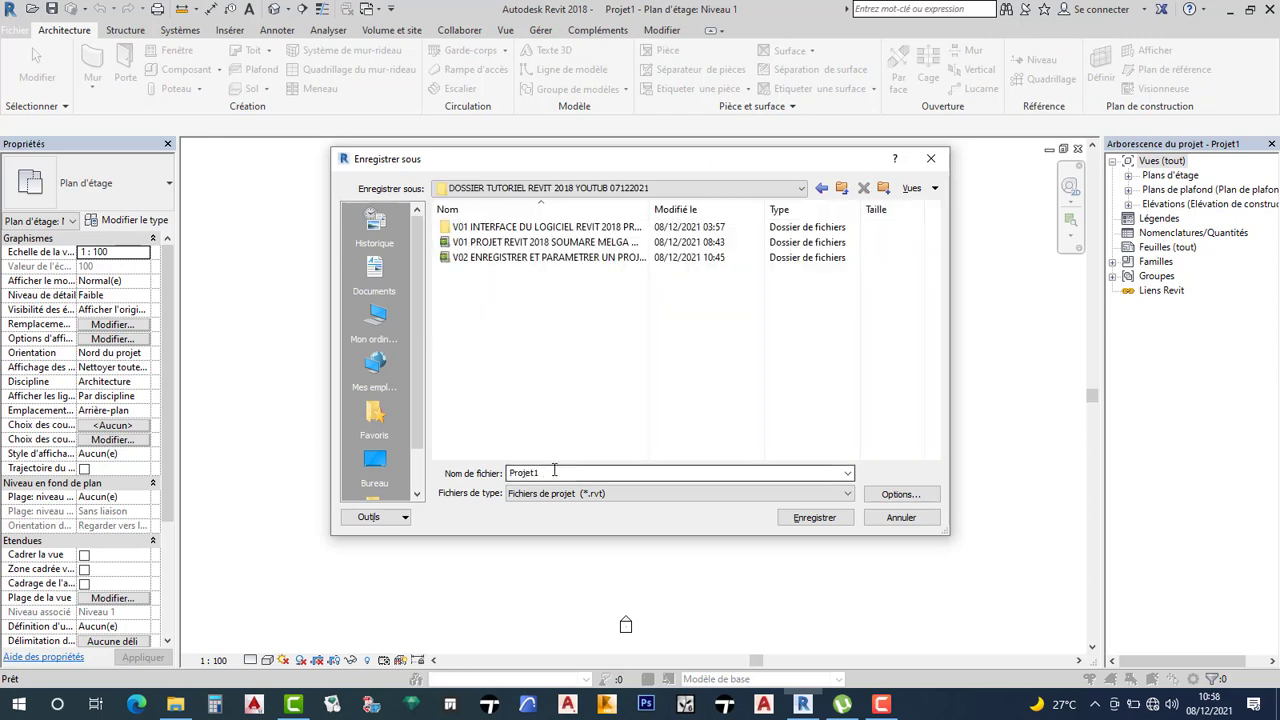
double_click(554, 471)
type("PROJET SOUMARE MELGA MALI YOUTUB")
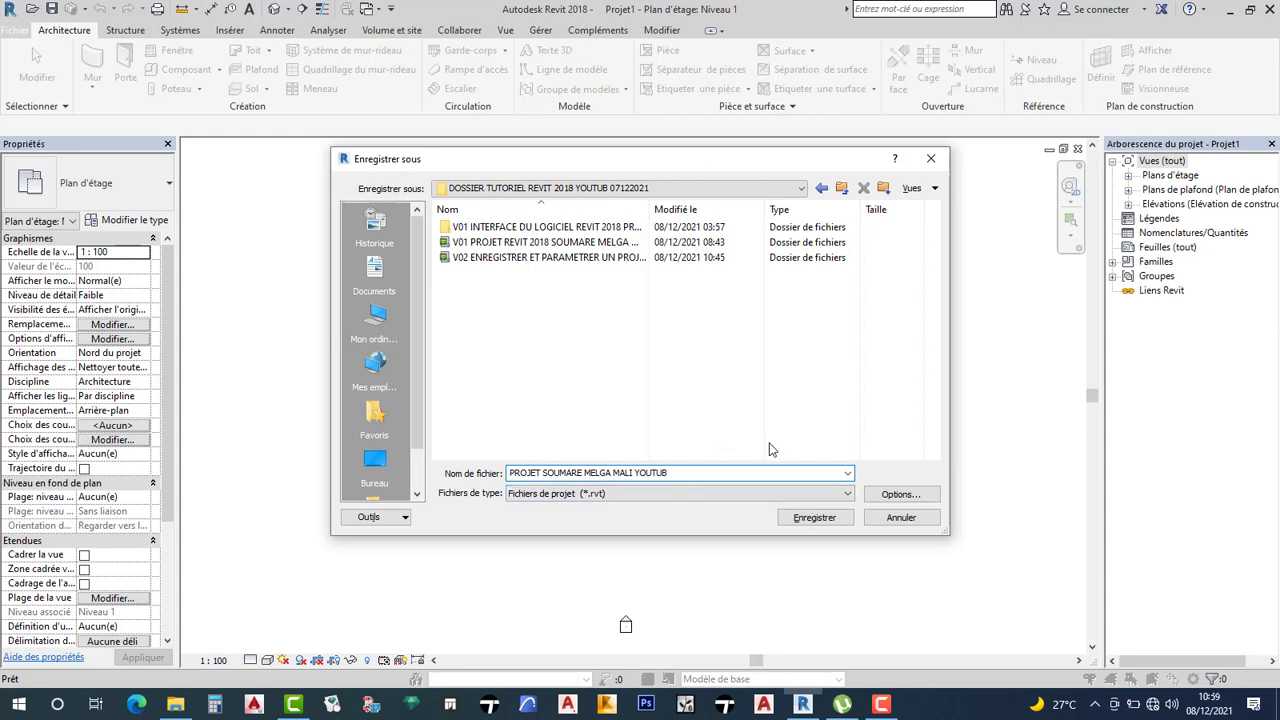
Step: Set the file save options to a maximum of 1 backup, with Vue/Feuille active as the thumbnail preview source
left_click(900, 497)
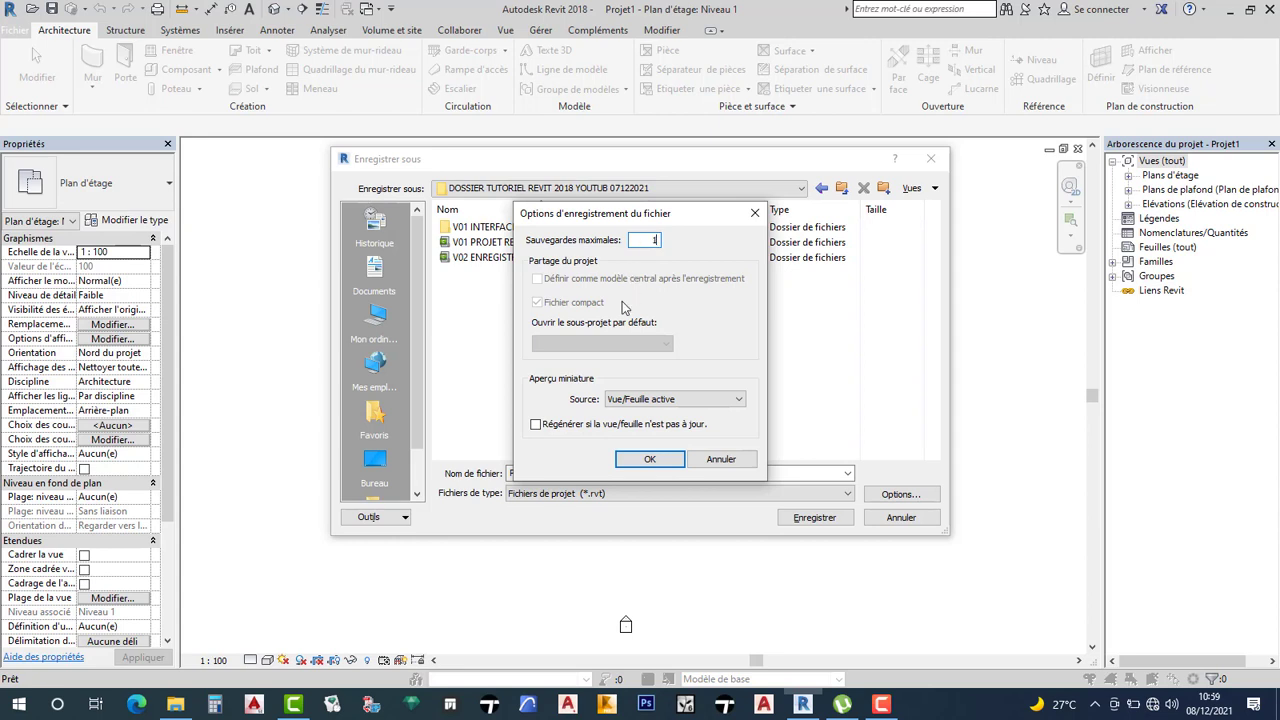
left_click(718, 400)
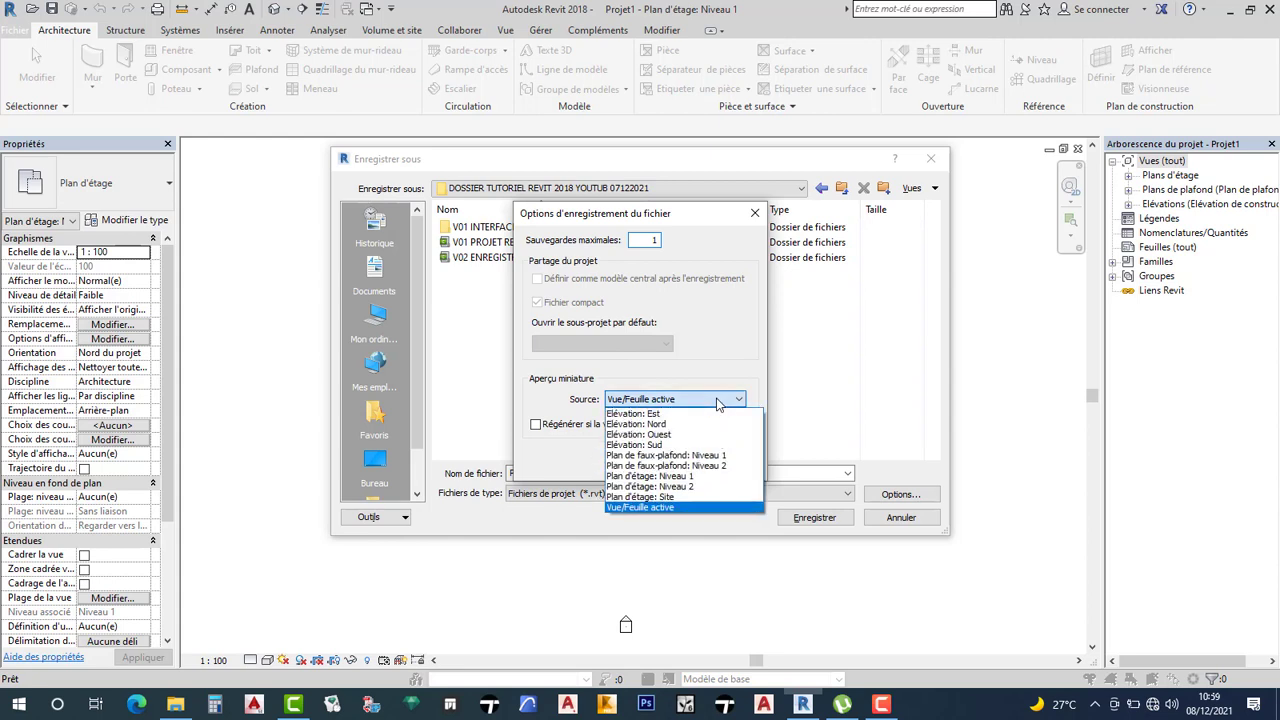
left_click(718, 400)
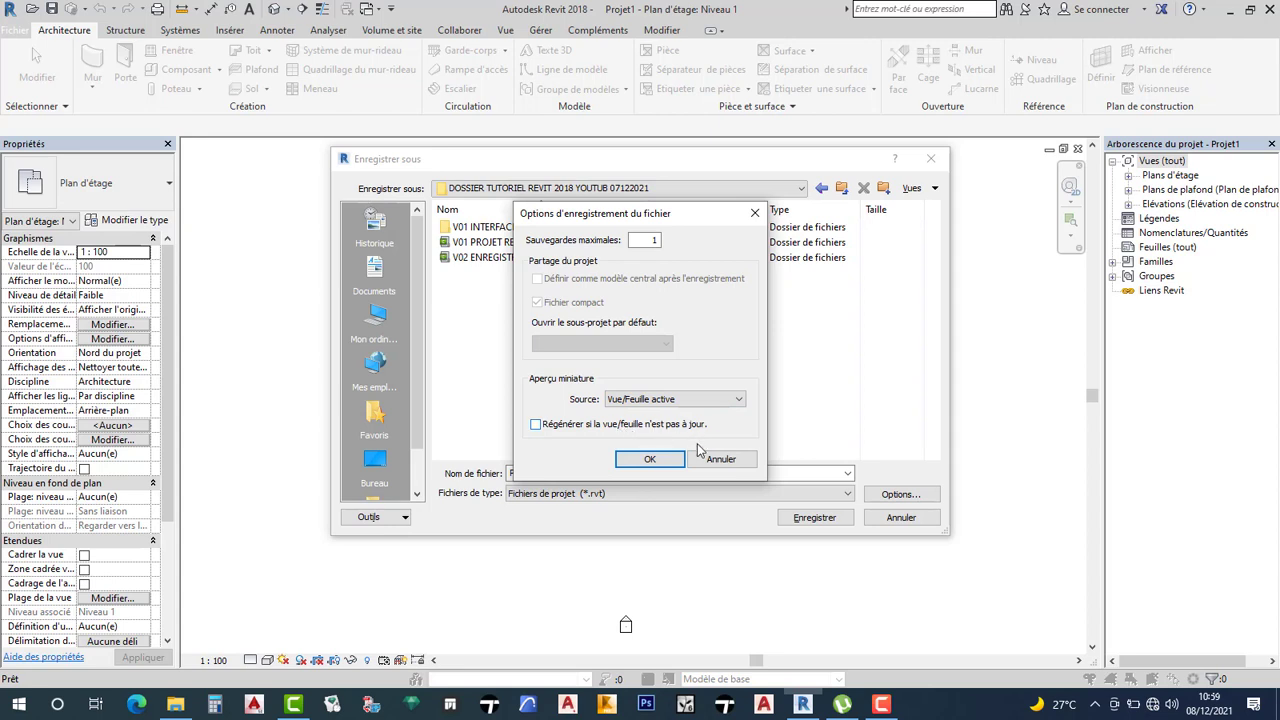
left_click(649, 460)
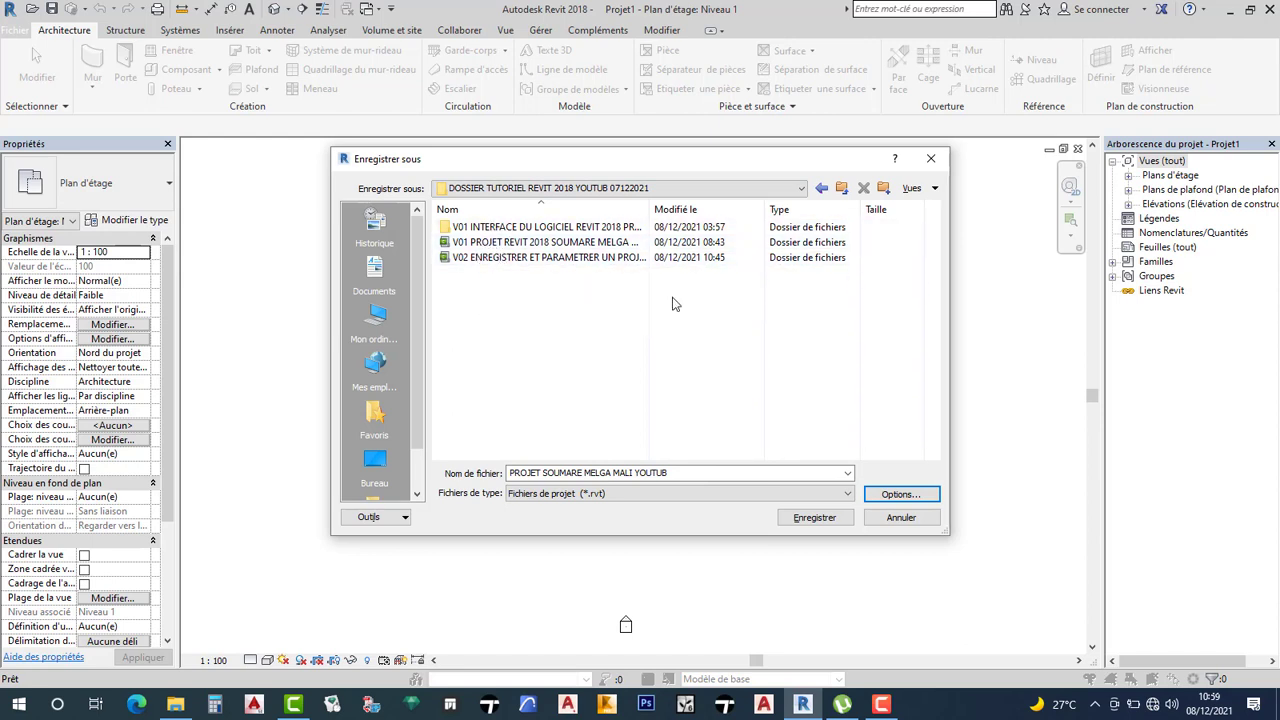
left_click(884, 189)
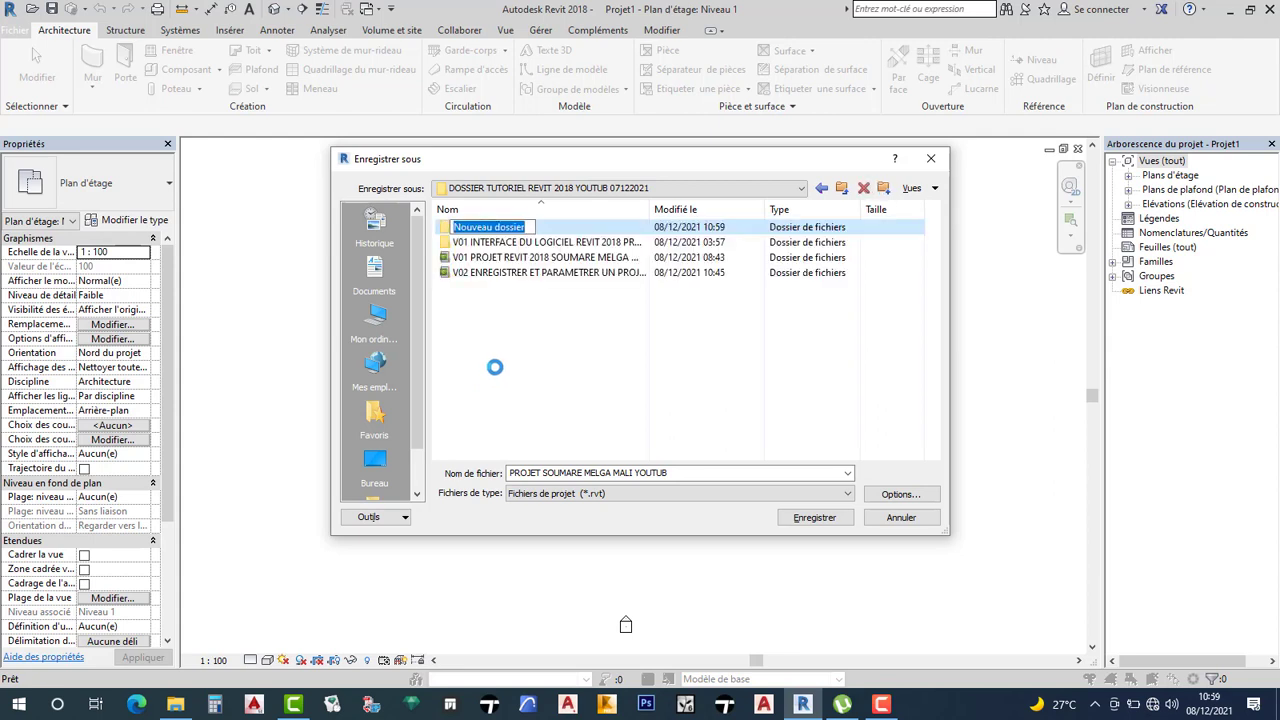
type("DOSSIER")
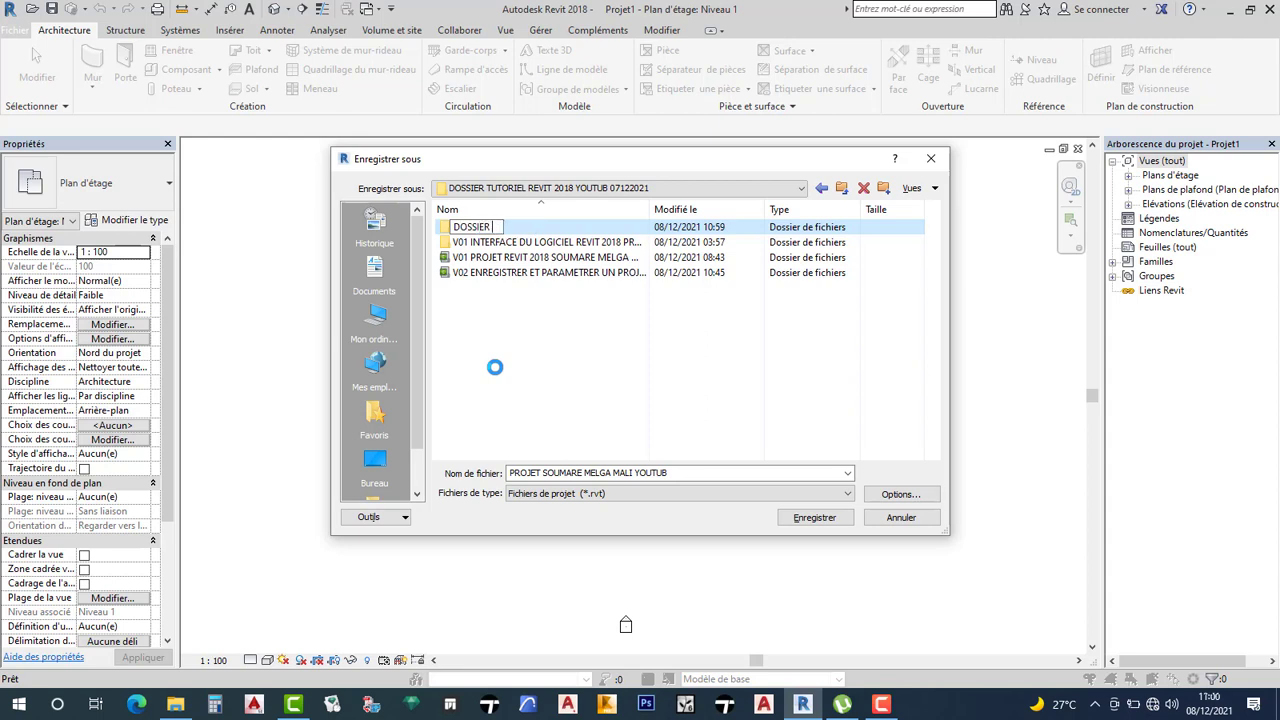
type("SOUMARE MELGA")
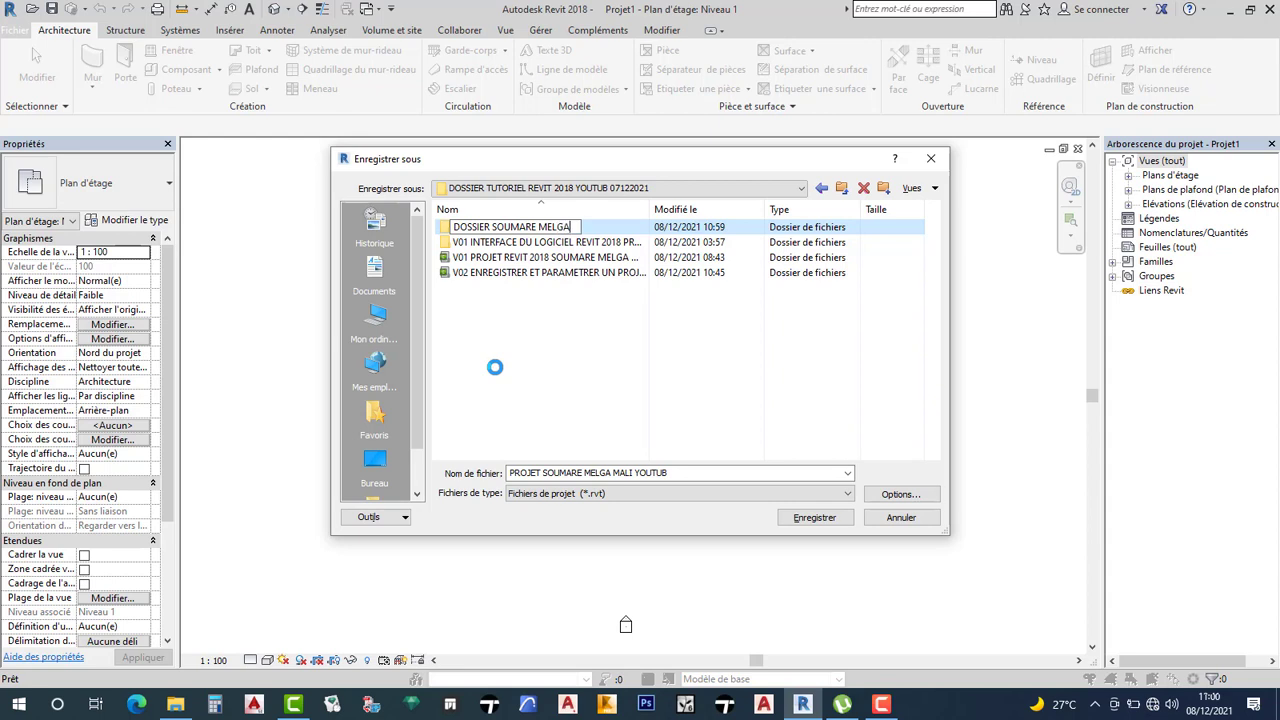
type(" MALI")
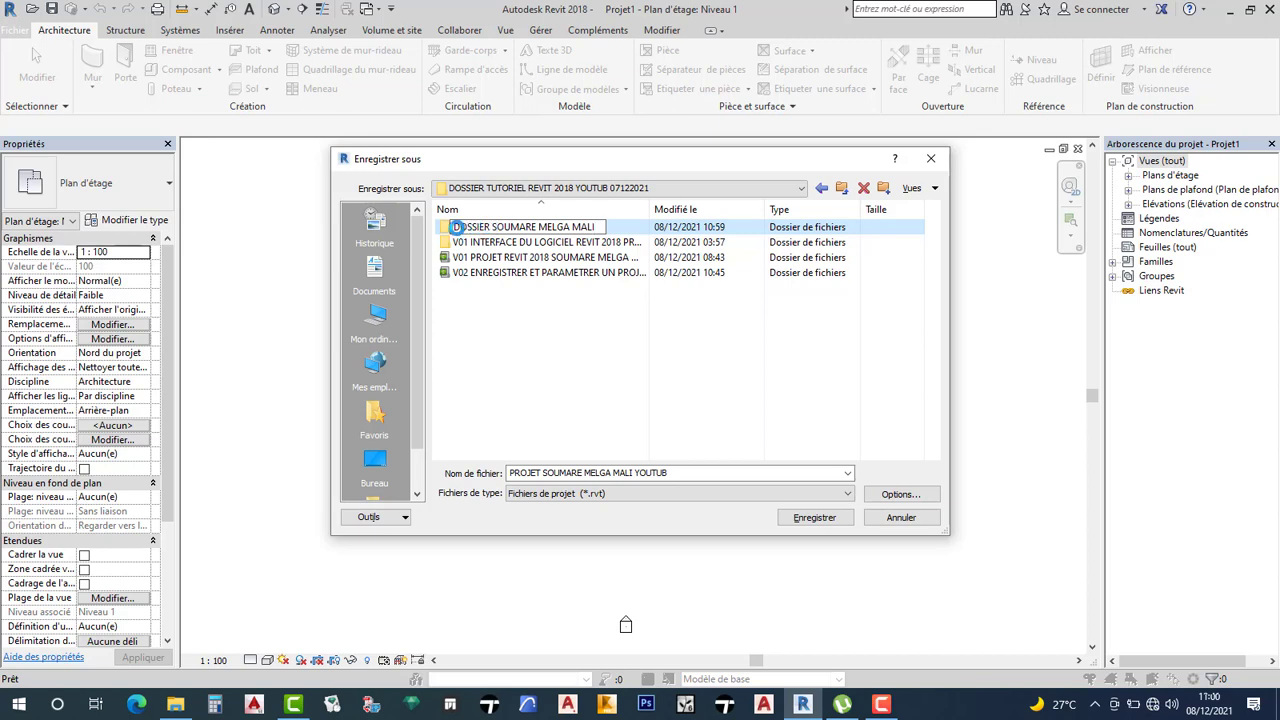
key("Return")
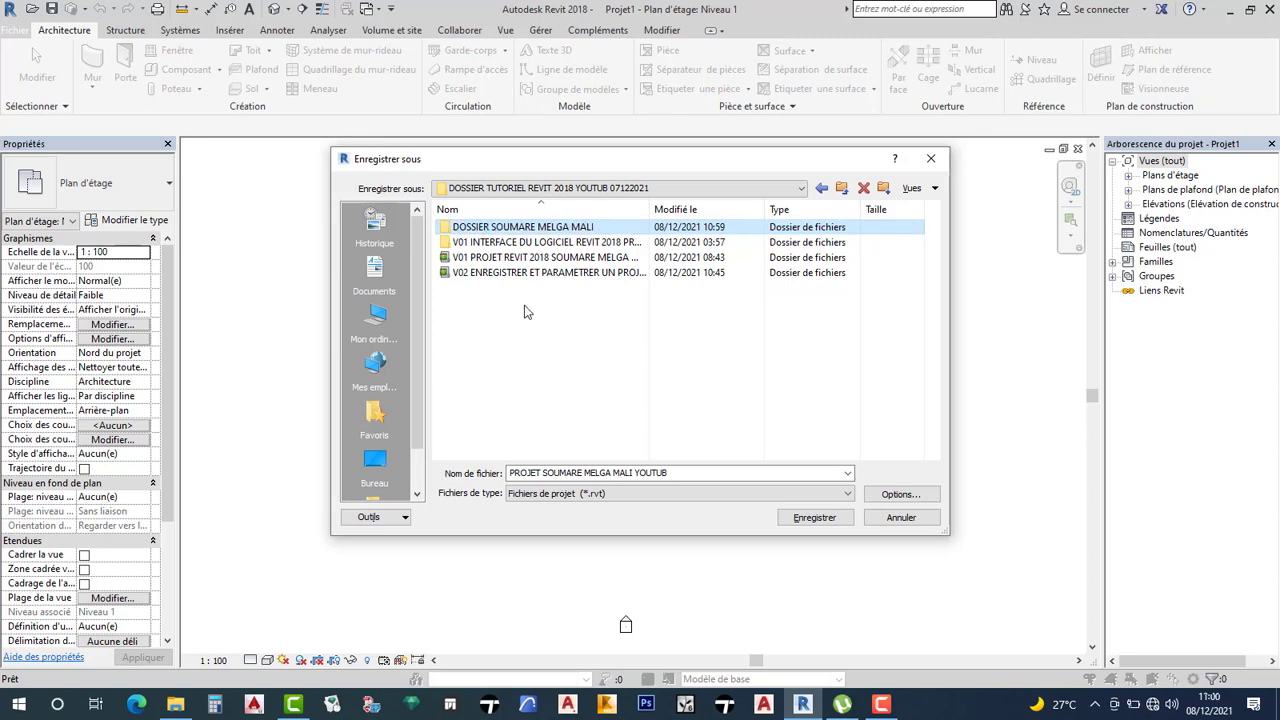
Step: Open the DOSSIER SOUMARE MELGA MALI folder and create a subfolder named FICHIER REVIT 2018 in it
key("Return")
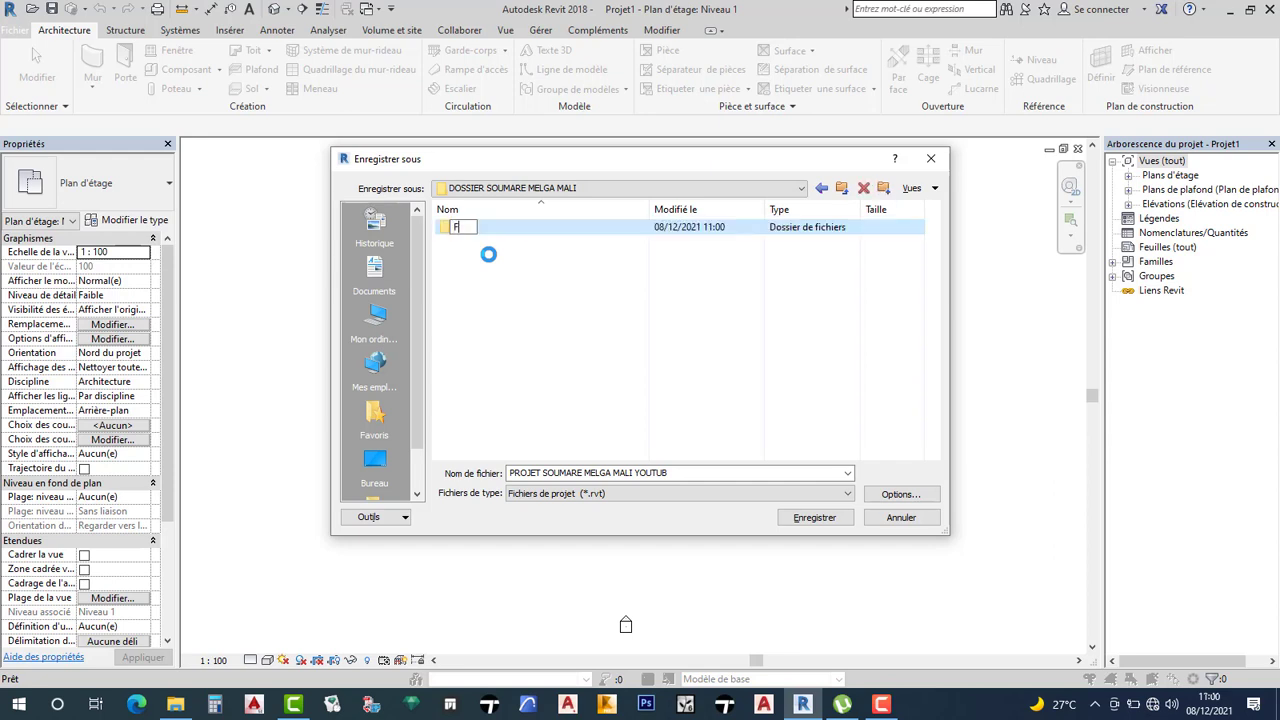
type("ICHIER REVIT")
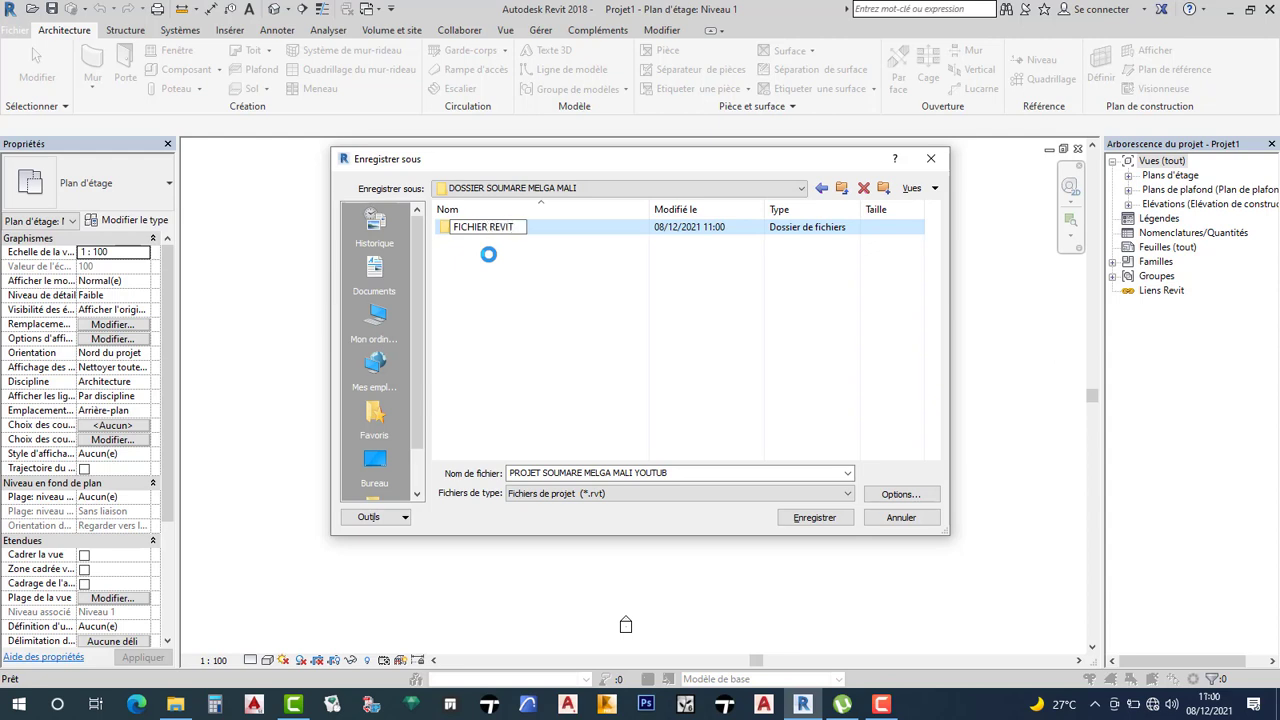
type(" 2018")
left_click(488, 272)
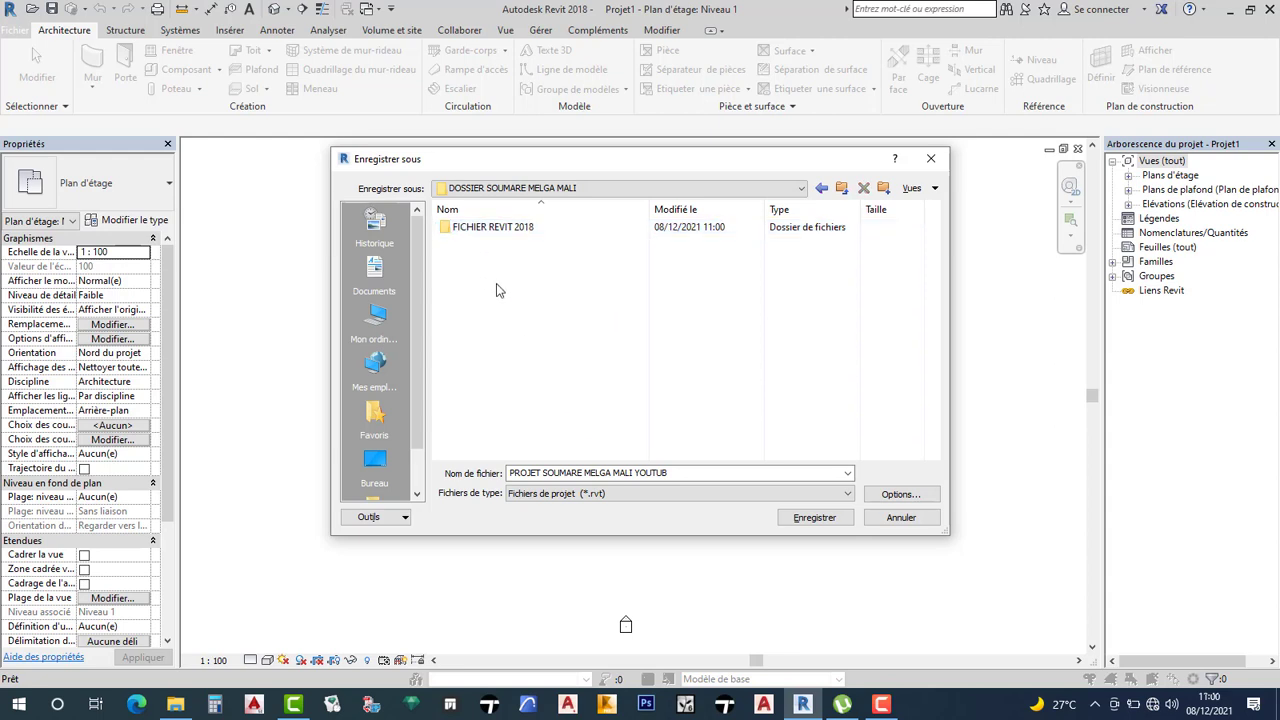
Step: Create a second subfolder named FICHIER ARCHICAD beside the FICHIER REVIT 2018 folder
right_click(487, 240)
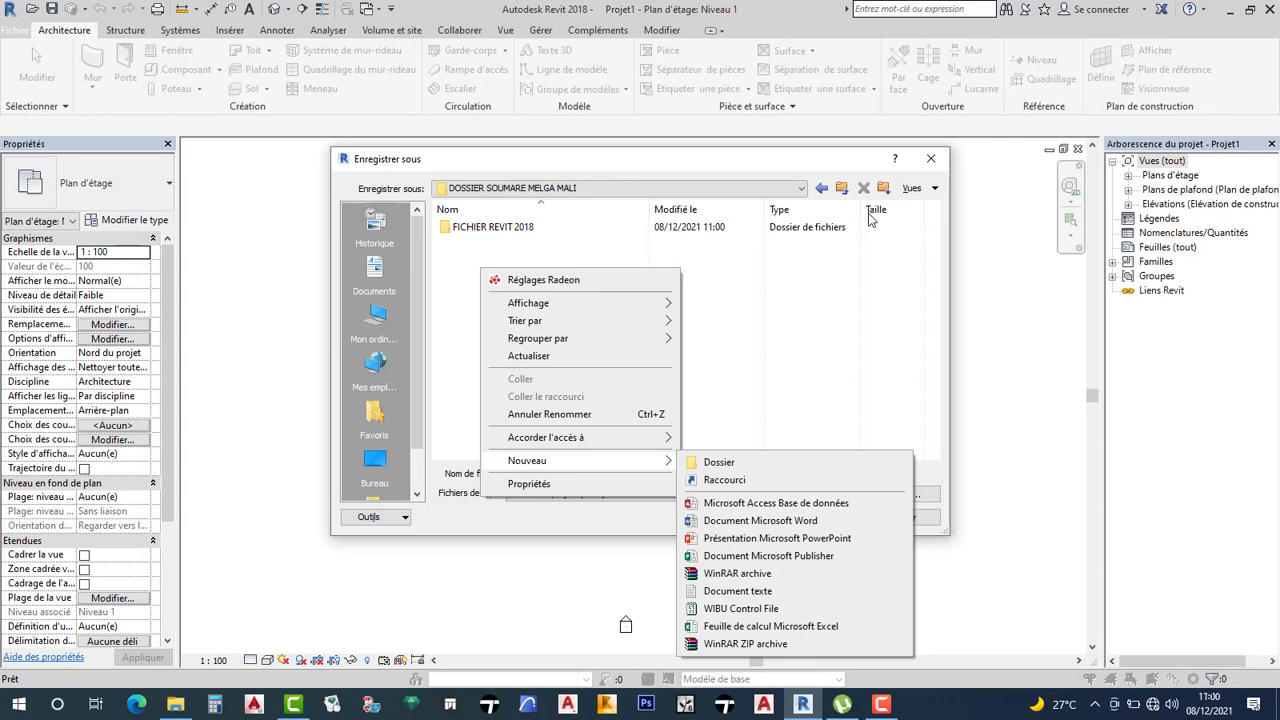
left_click(730, 462)
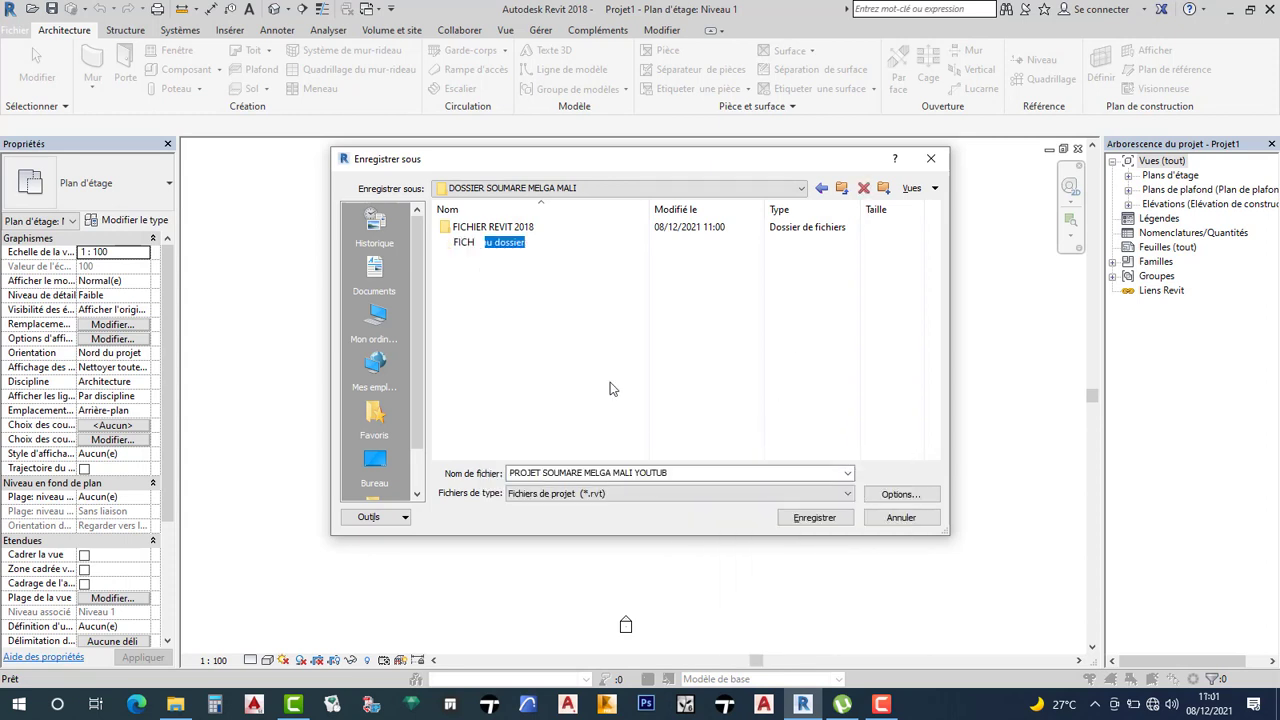
type("FICH")
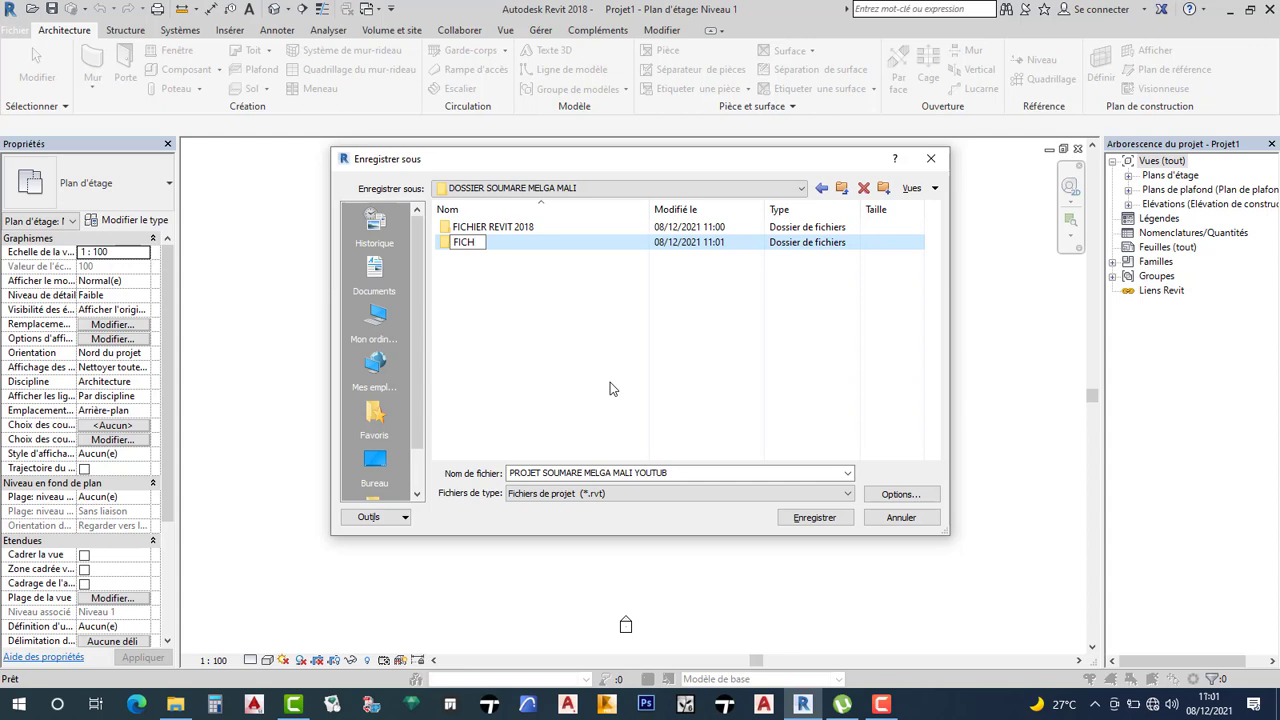
type("ERR")
key("BackSpace")
key("BackSpace")
type("HICAD")
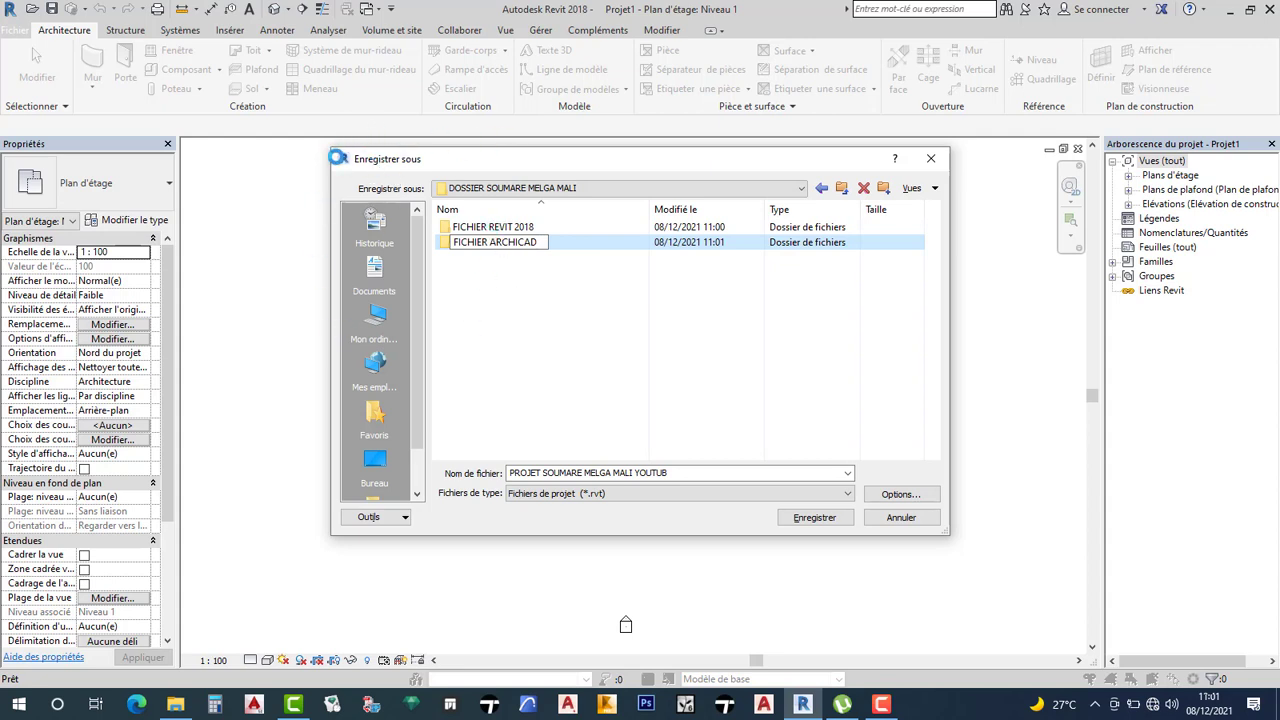
left_click(485, 242)
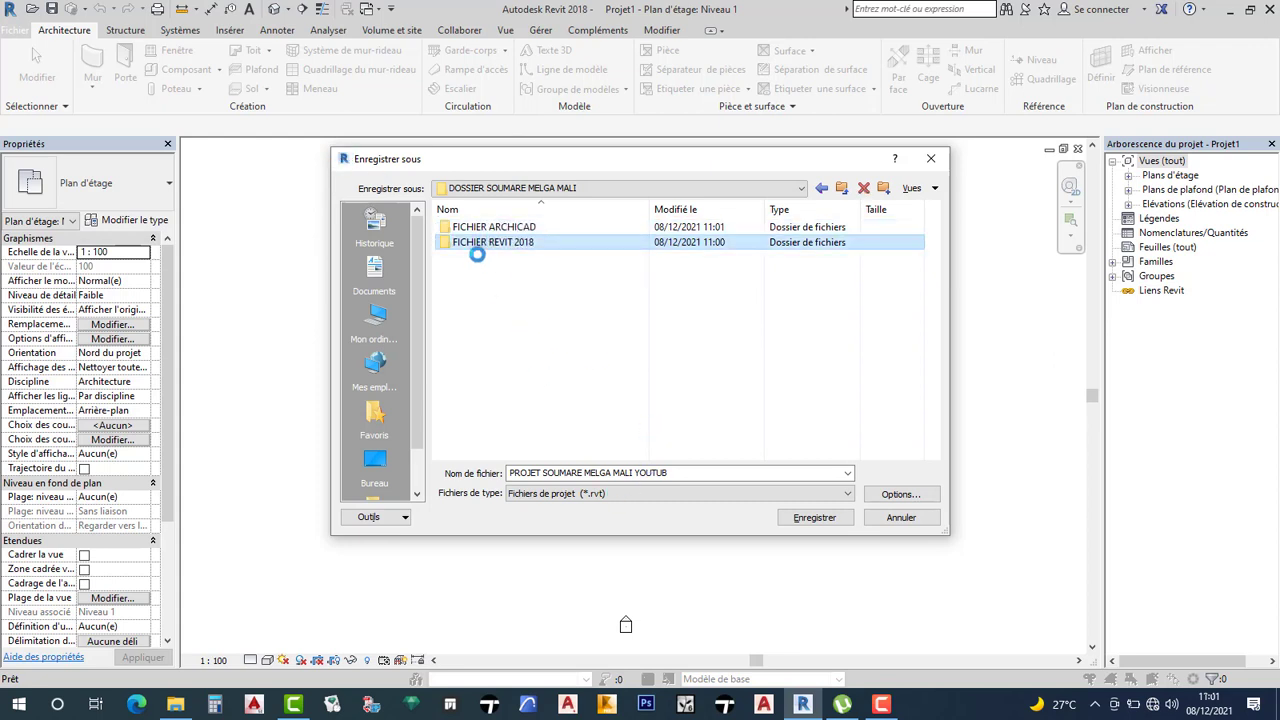
Step: Save the project in the FICHIER REVIT 2018 folder as a project file (*.rvt)
double_click(484, 246)
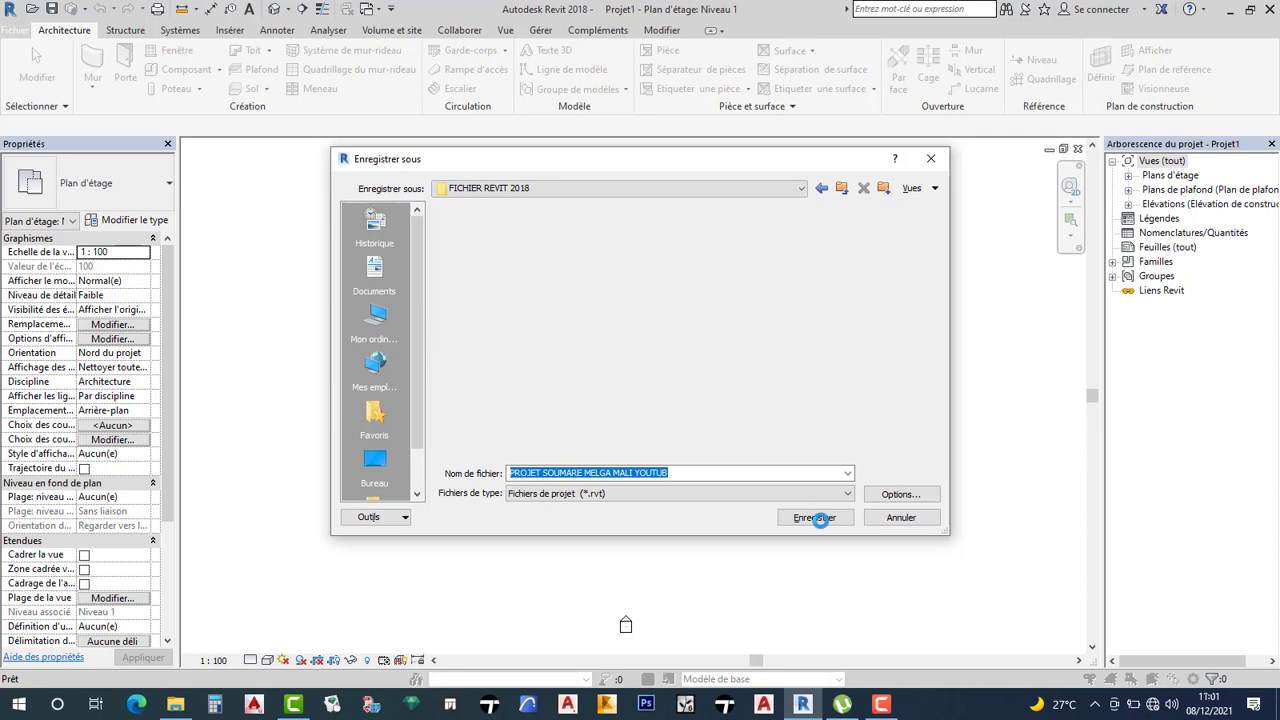
key("BackSpace")
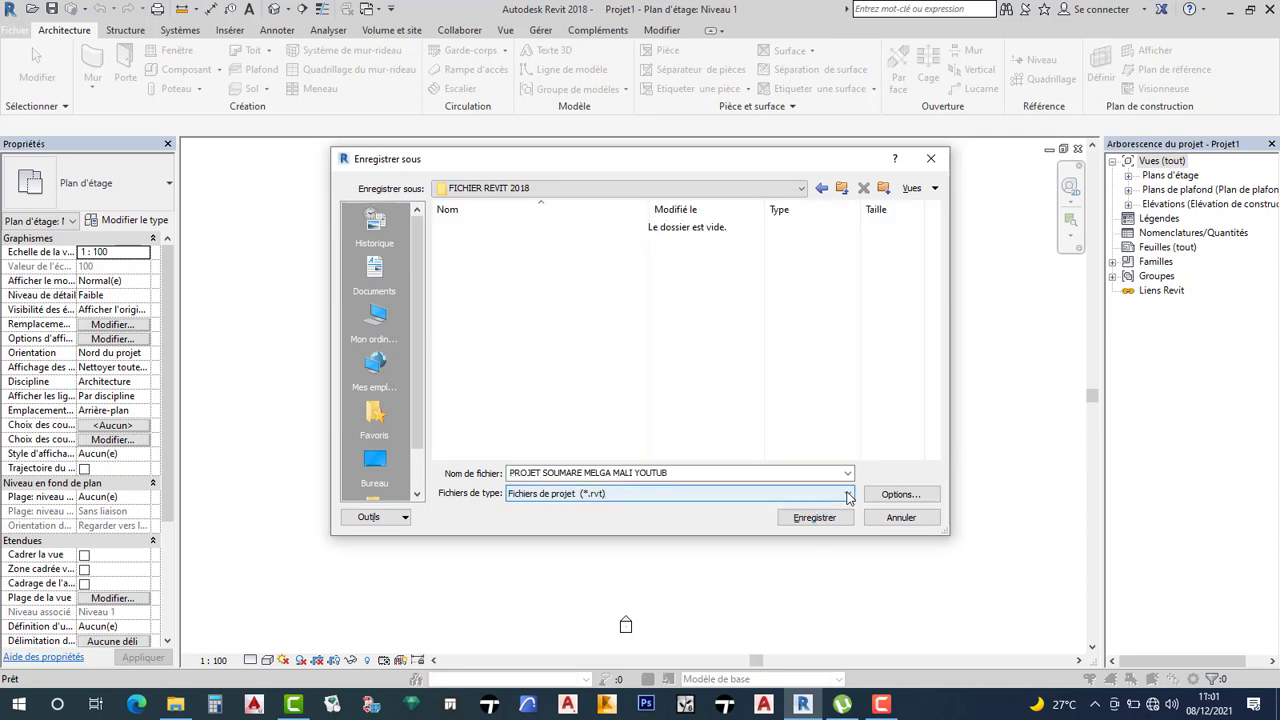
left_click(848, 496)
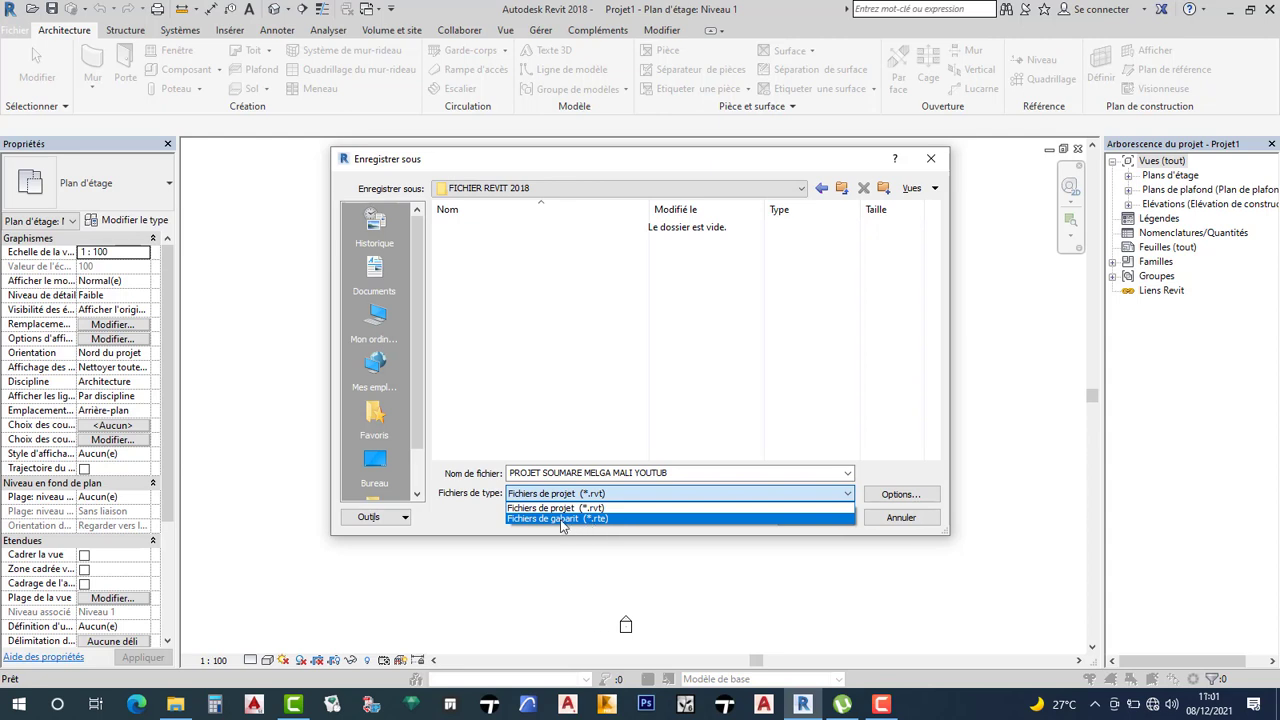
left_click(829, 496)
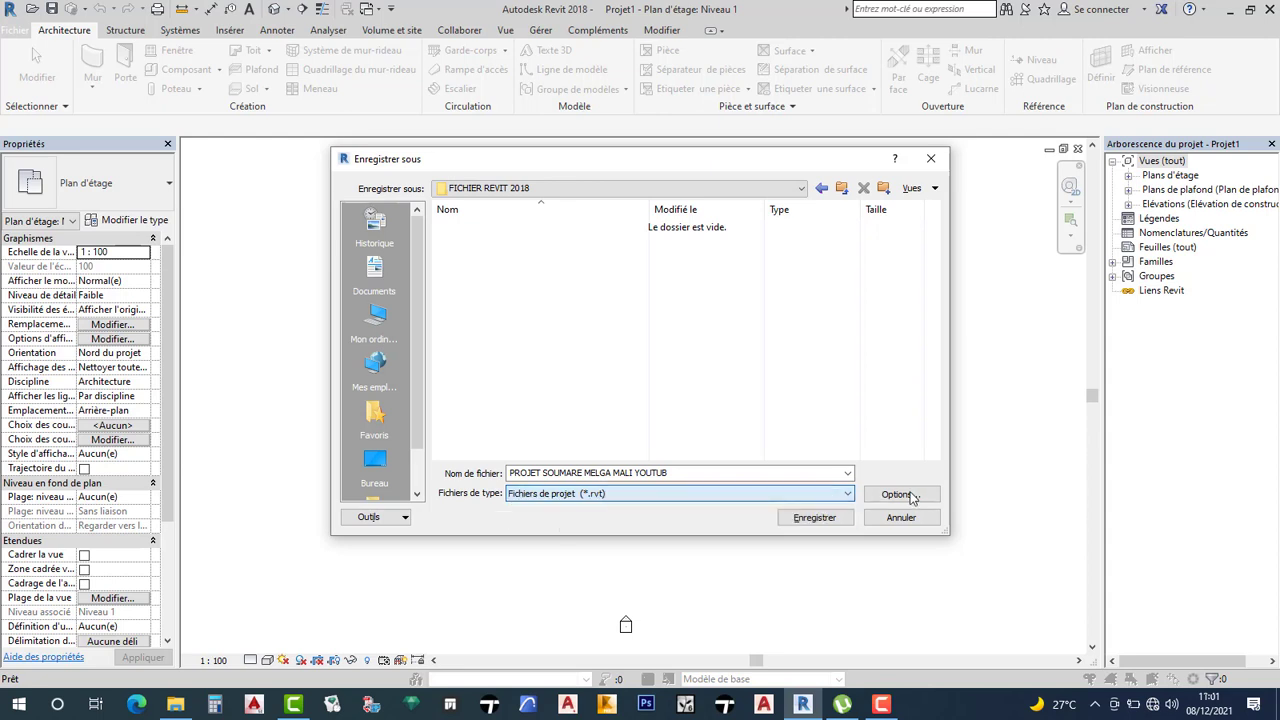
left_click(817, 518)
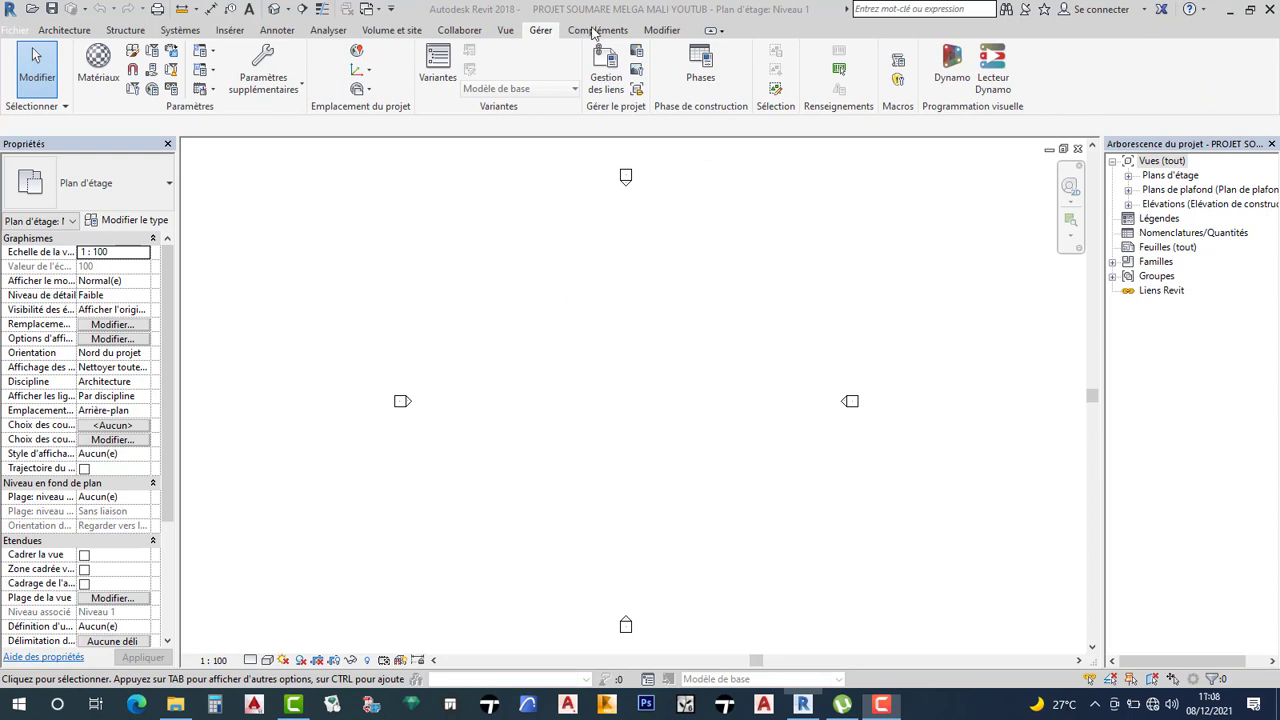
Step: Set the project's length unit (Longueur) to metres (Mètres) with rounding to 2 decimals (2 décimales)
left_click(618, 5)
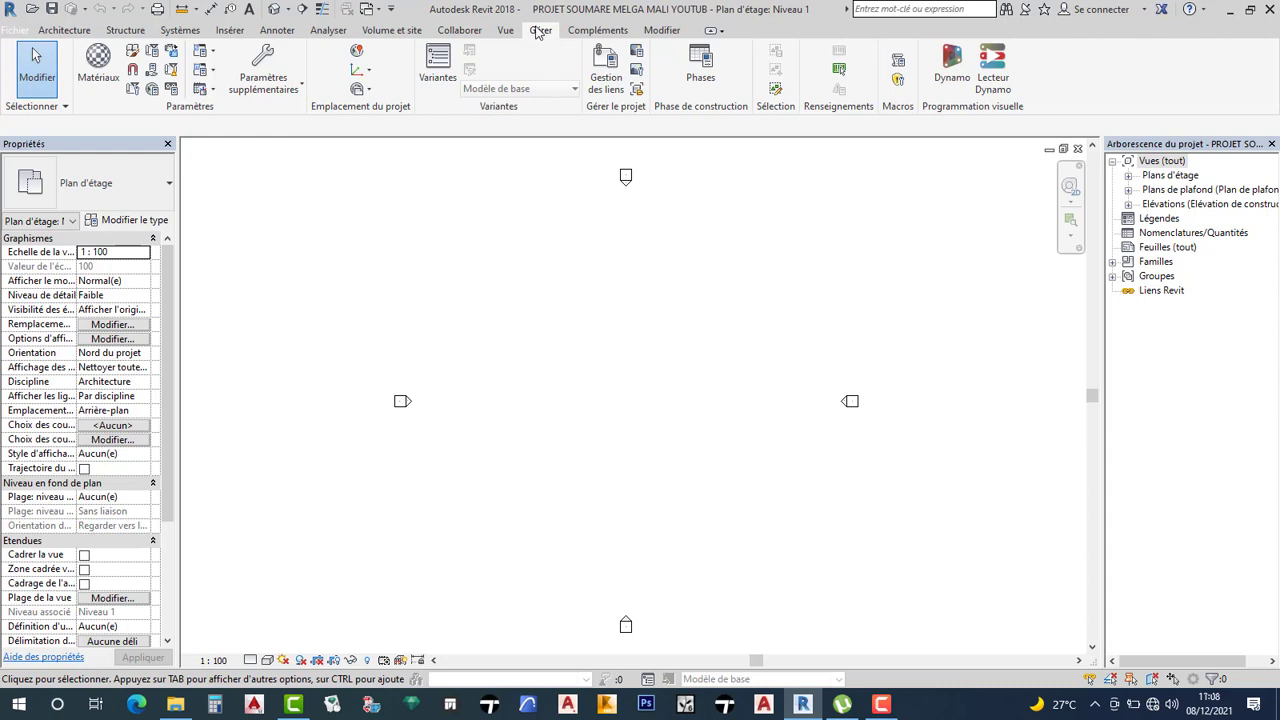
left_click(172, 90)
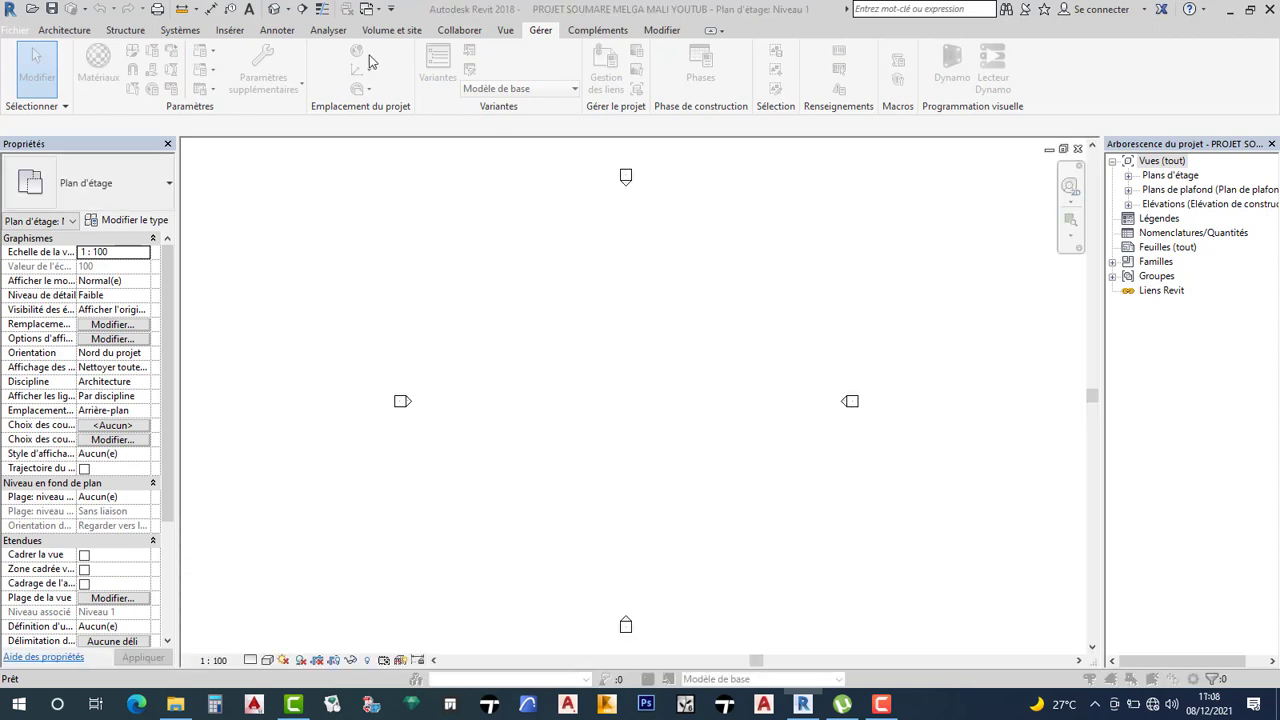
key("u")
key("n")
left_click(620, 196)
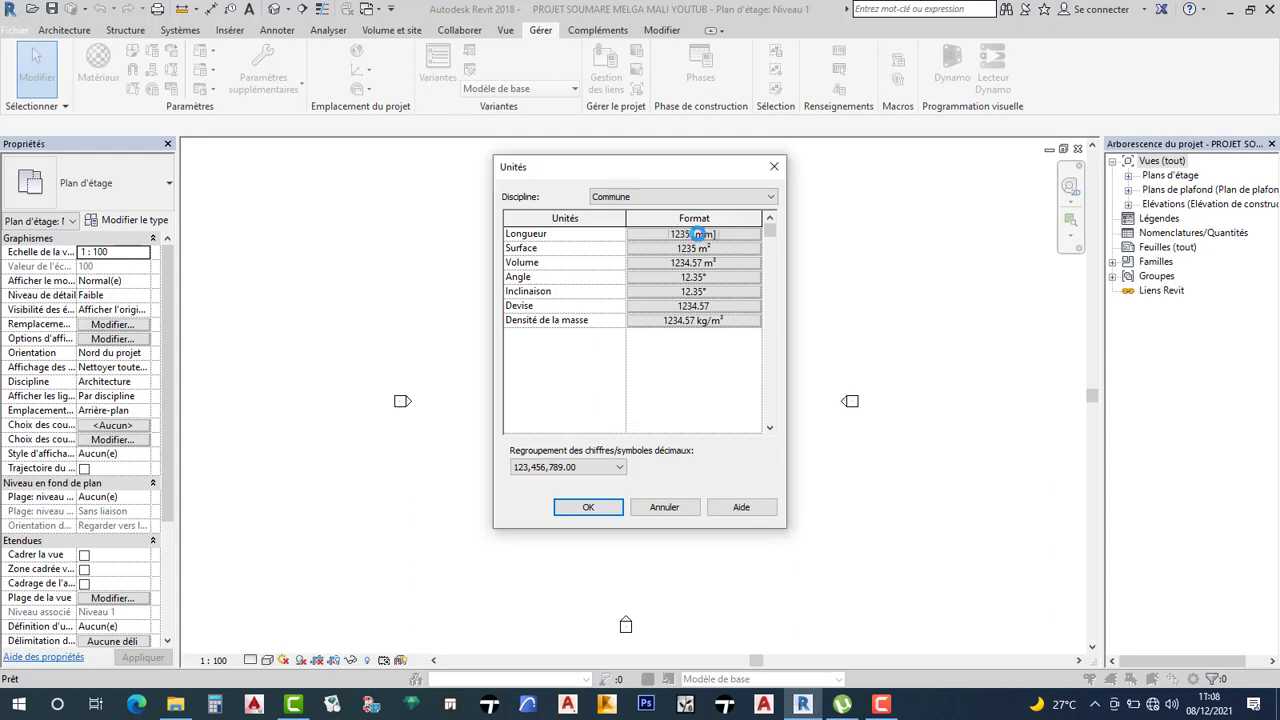
left_click(697, 234)
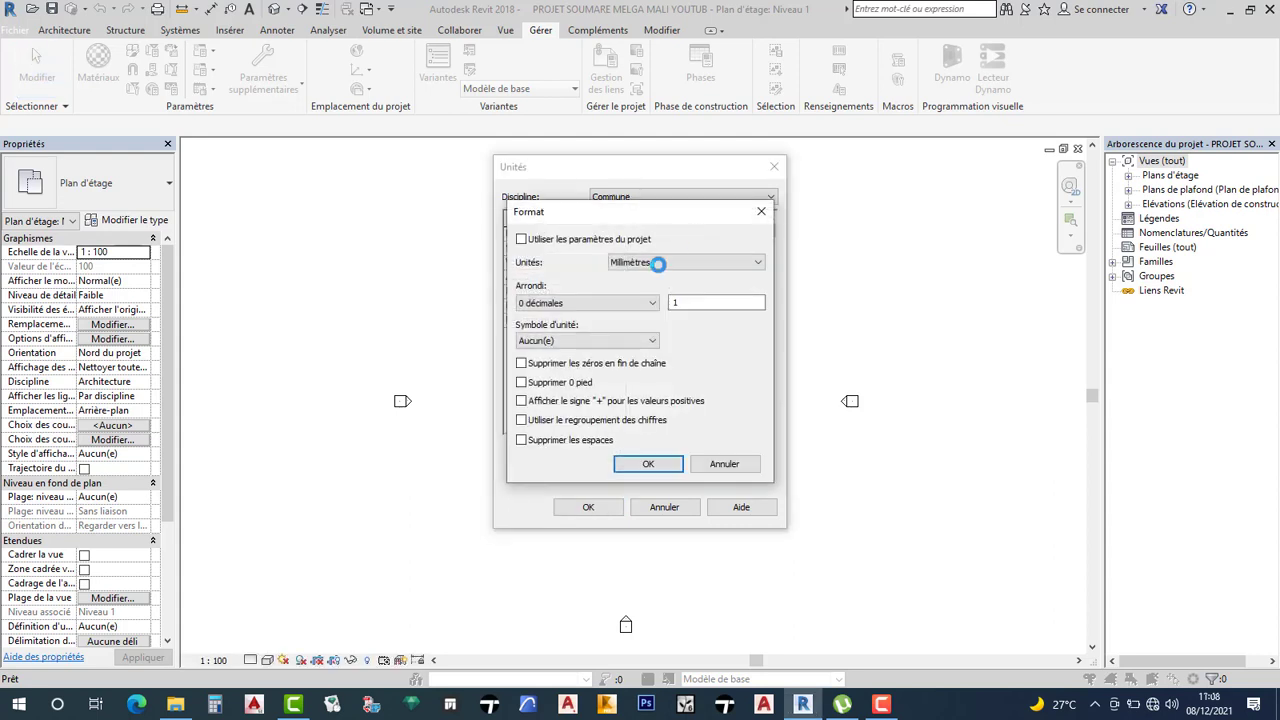
left_click(660, 263)
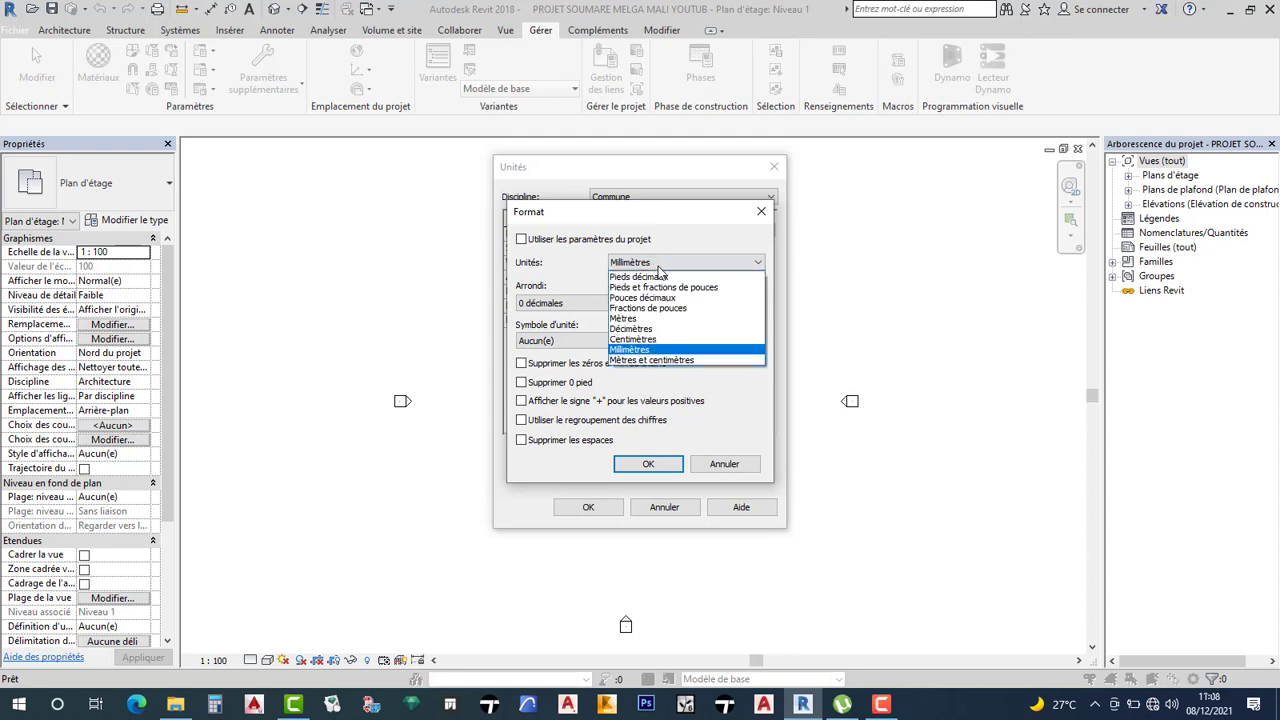
left_click(630, 318)
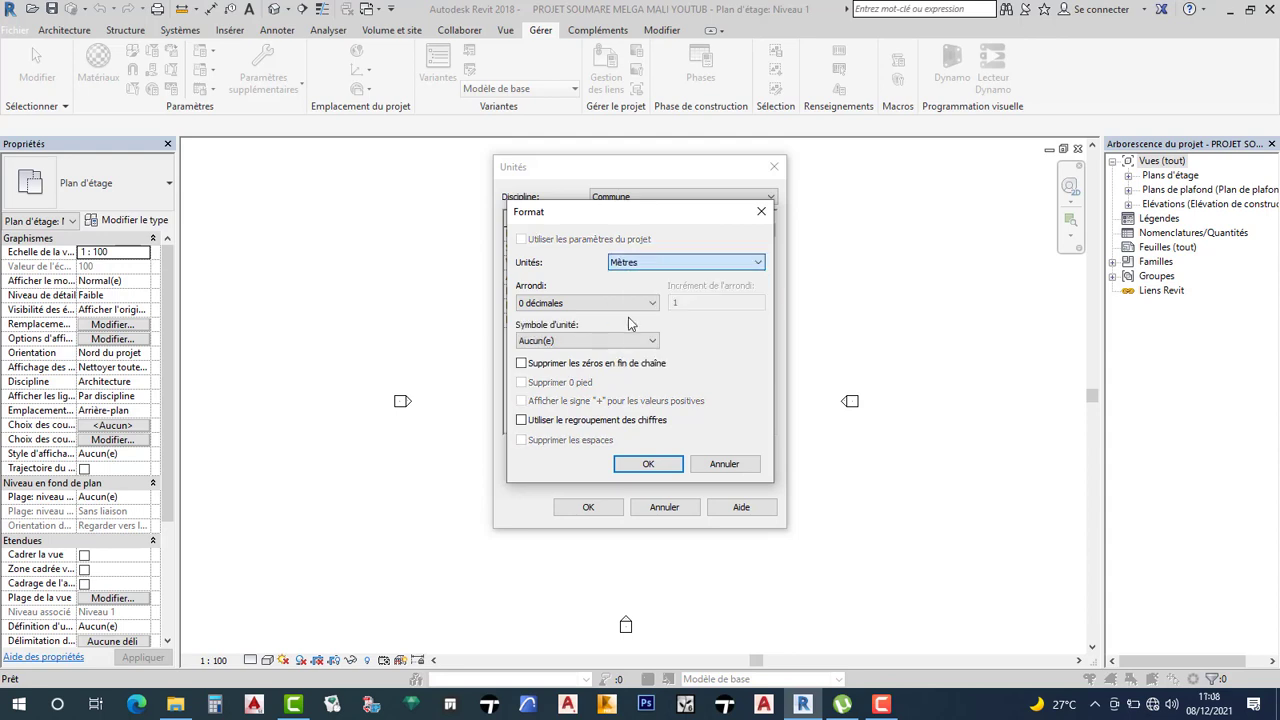
left_click(561, 306)
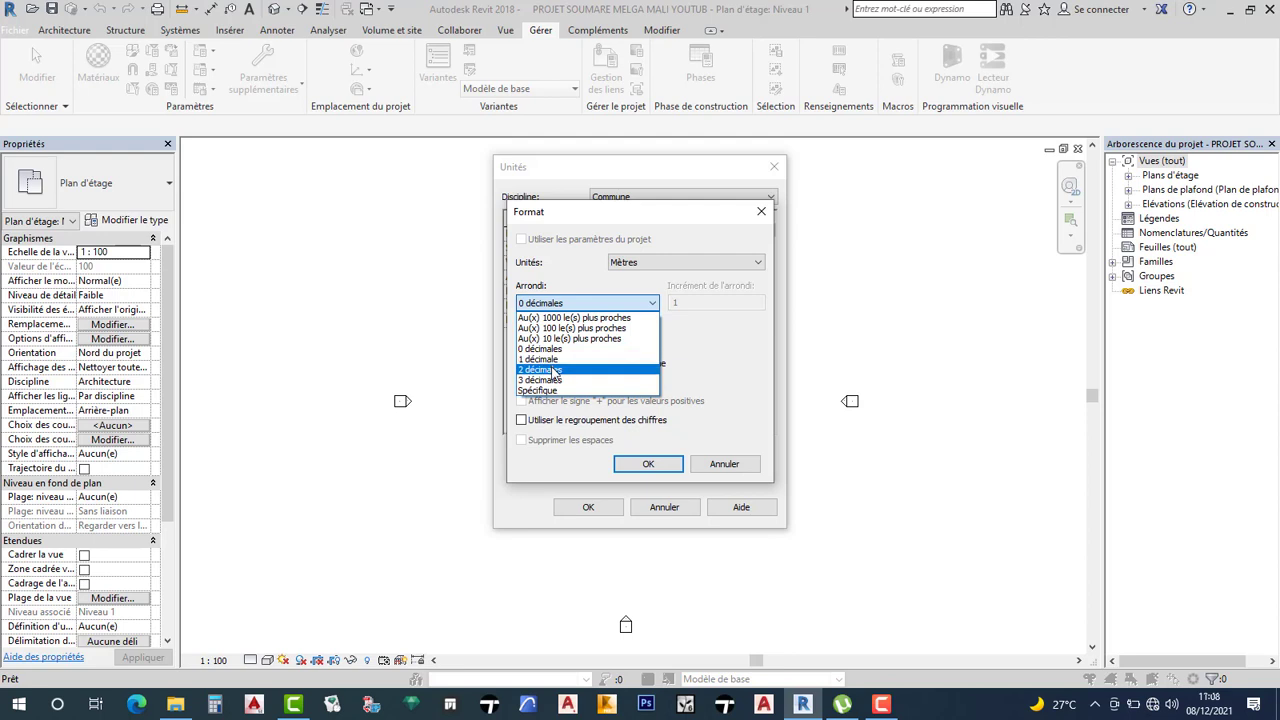
left_click(553, 369)
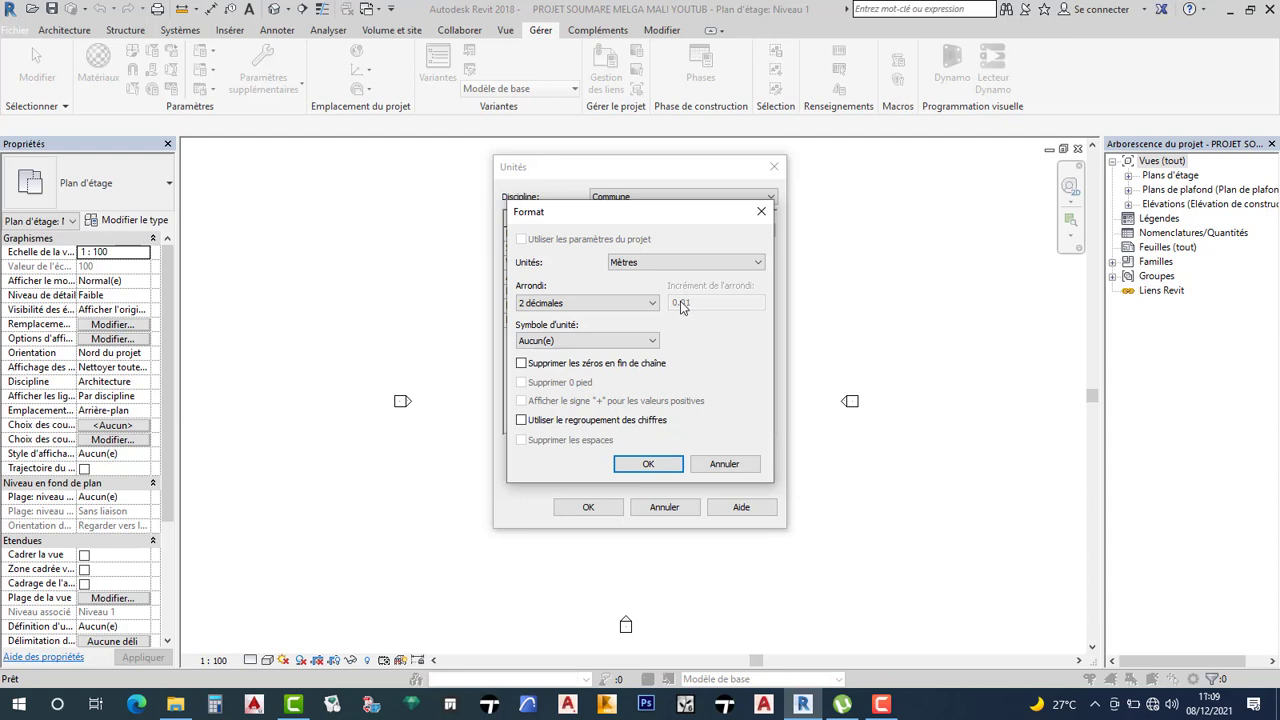
left_click(646, 466)
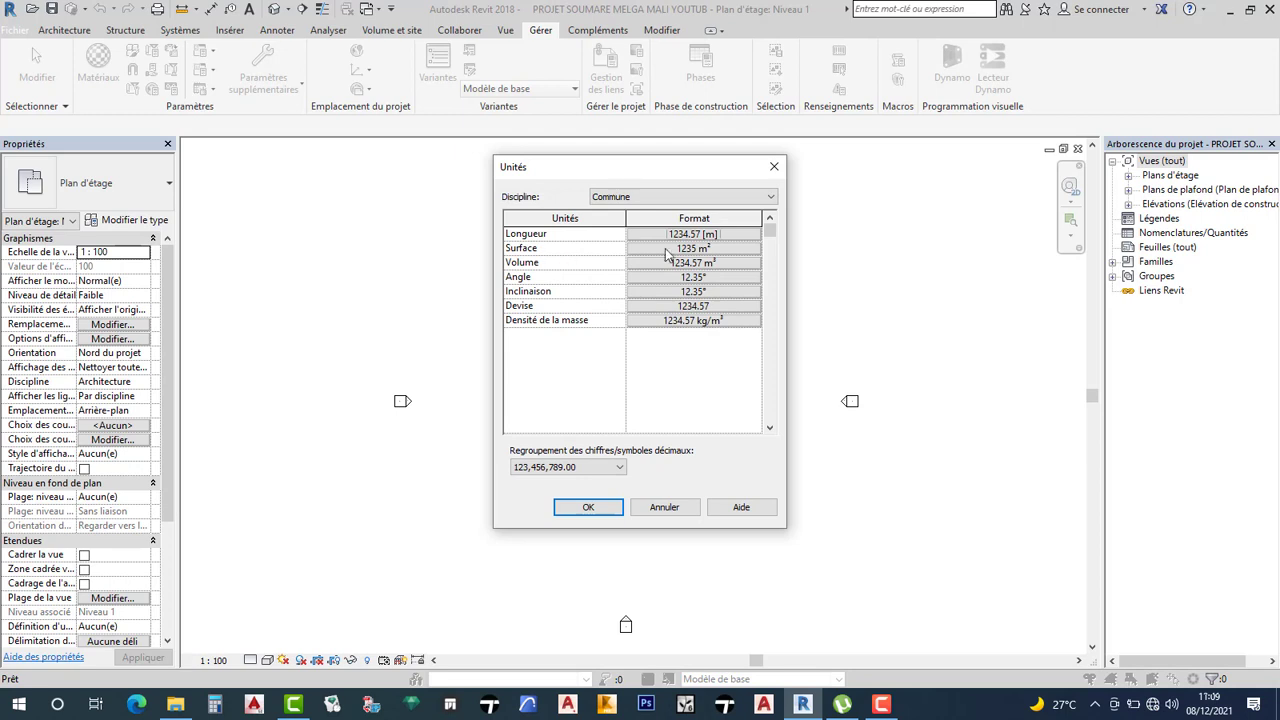
Step: Review the area unit (Surface) format, accept it as is, and apply the project units
left_click(681, 250)
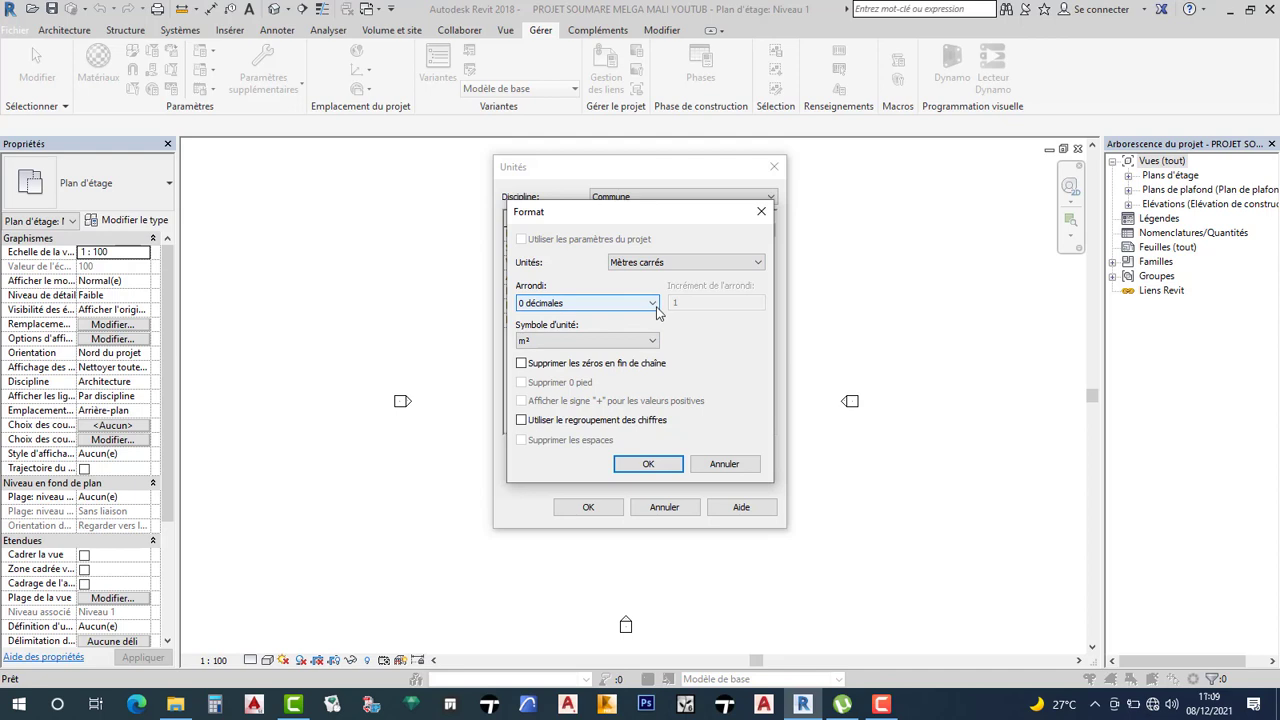
left_click(648, 464)
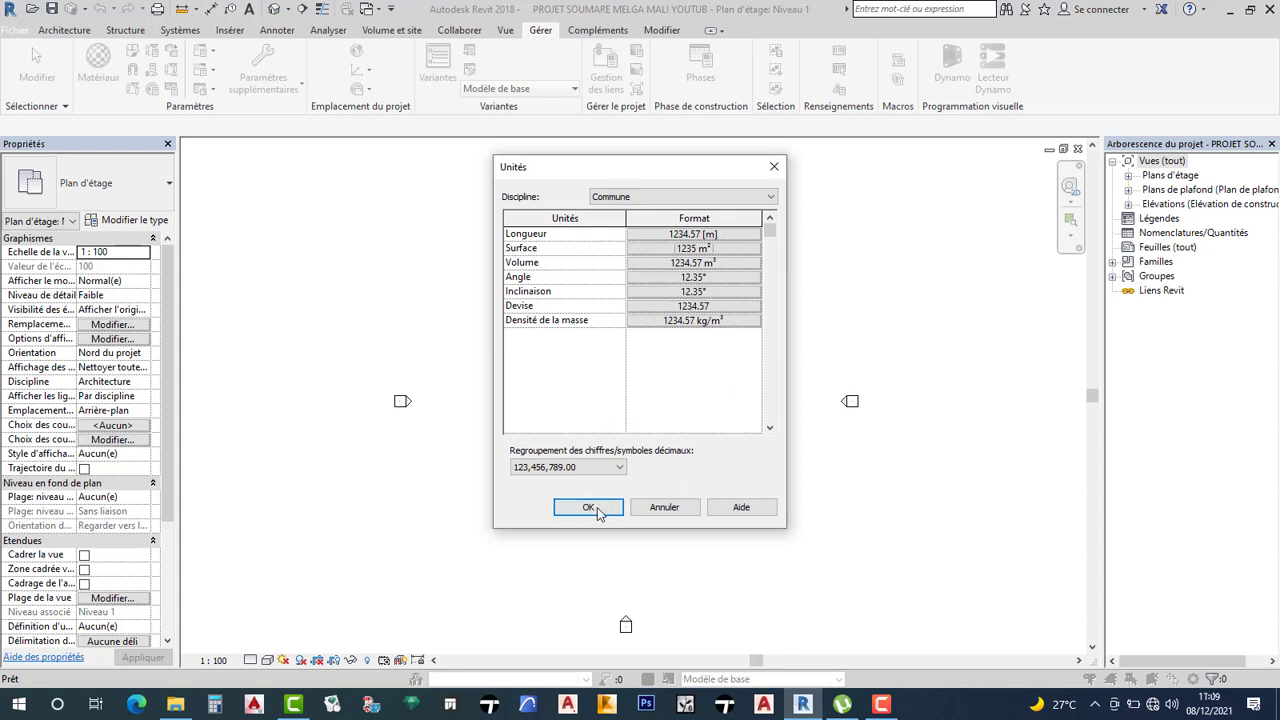
key("Return")
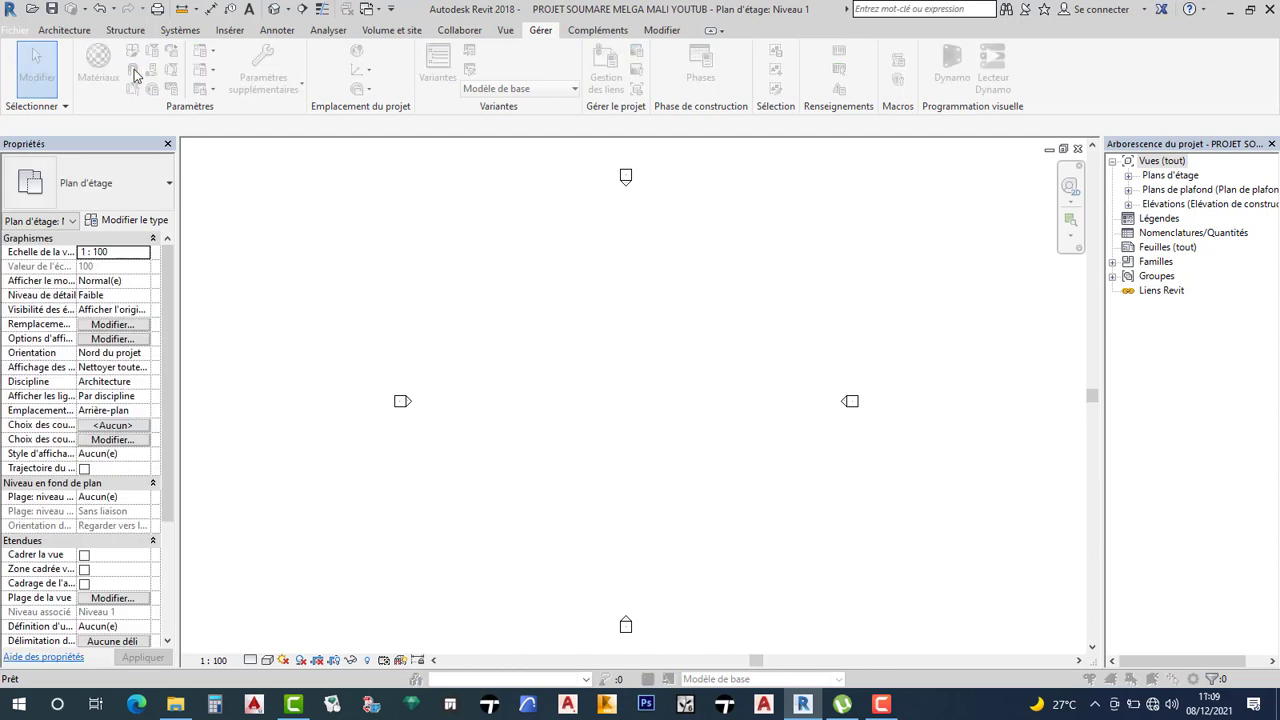
Step: Review the length increments in the snap settings (Accrochages) and accept them
left_click(134, 72)
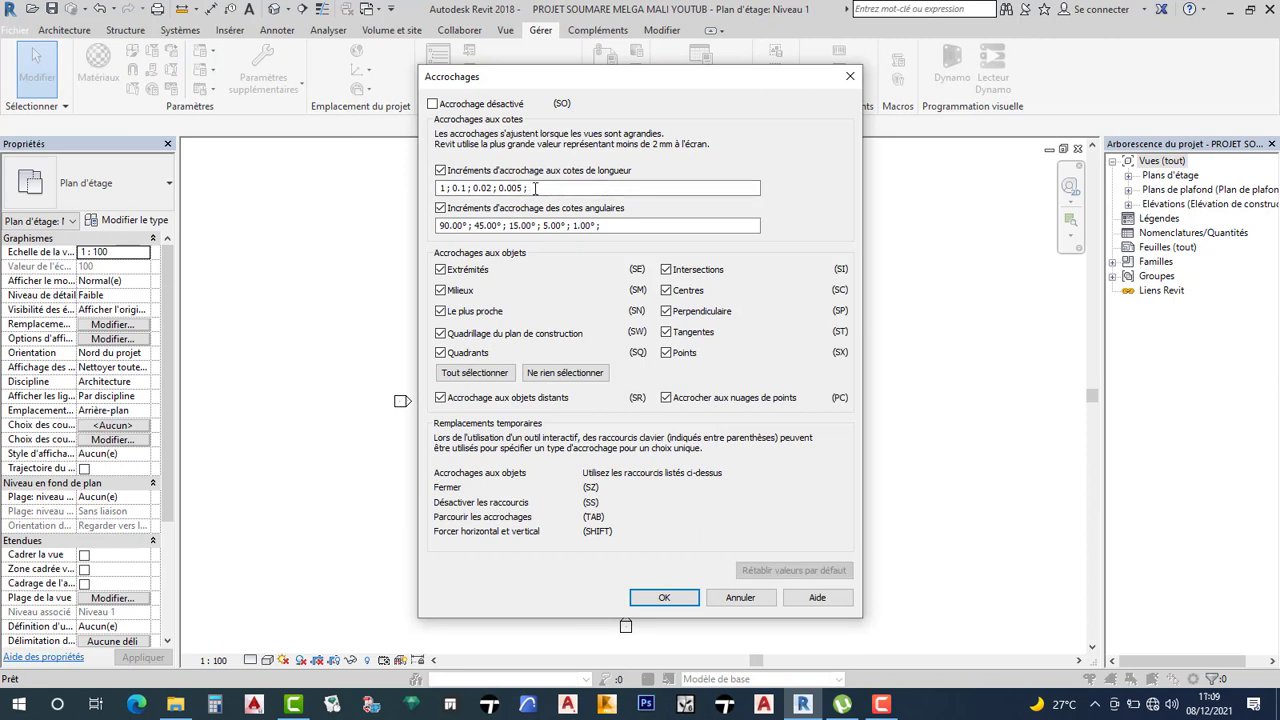
left_click(538, 190)
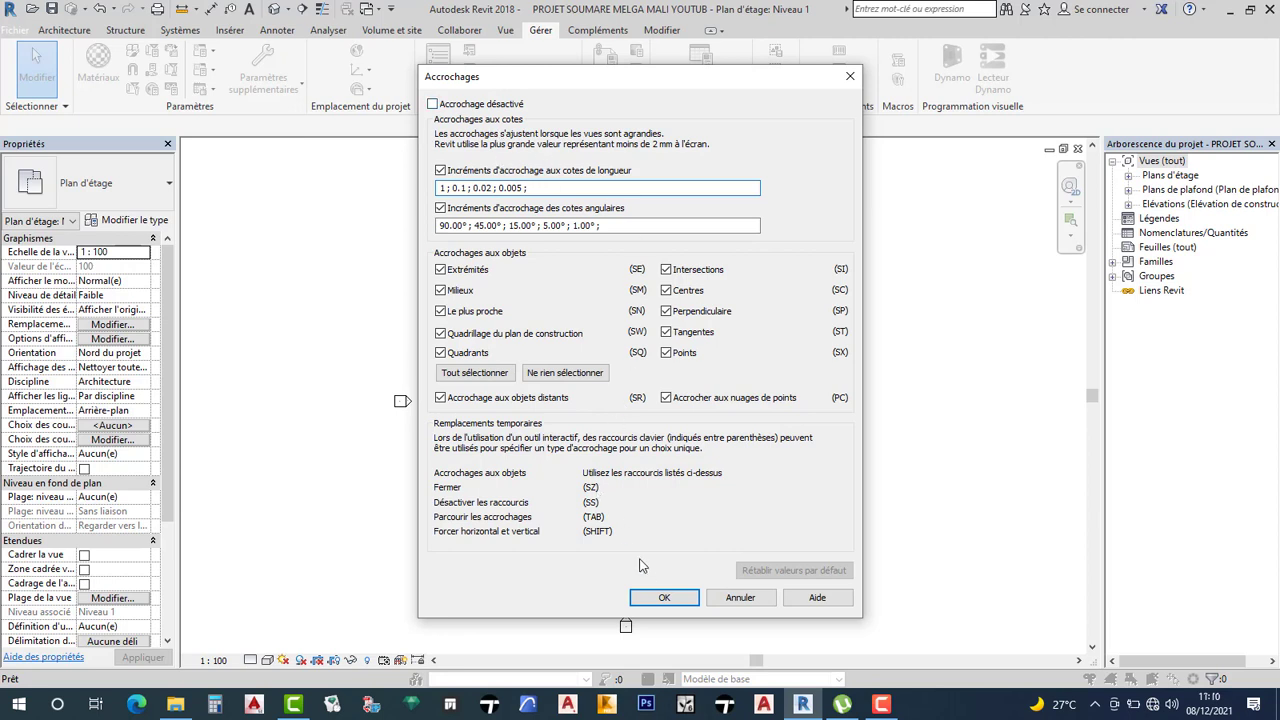
left_click(665, 597)
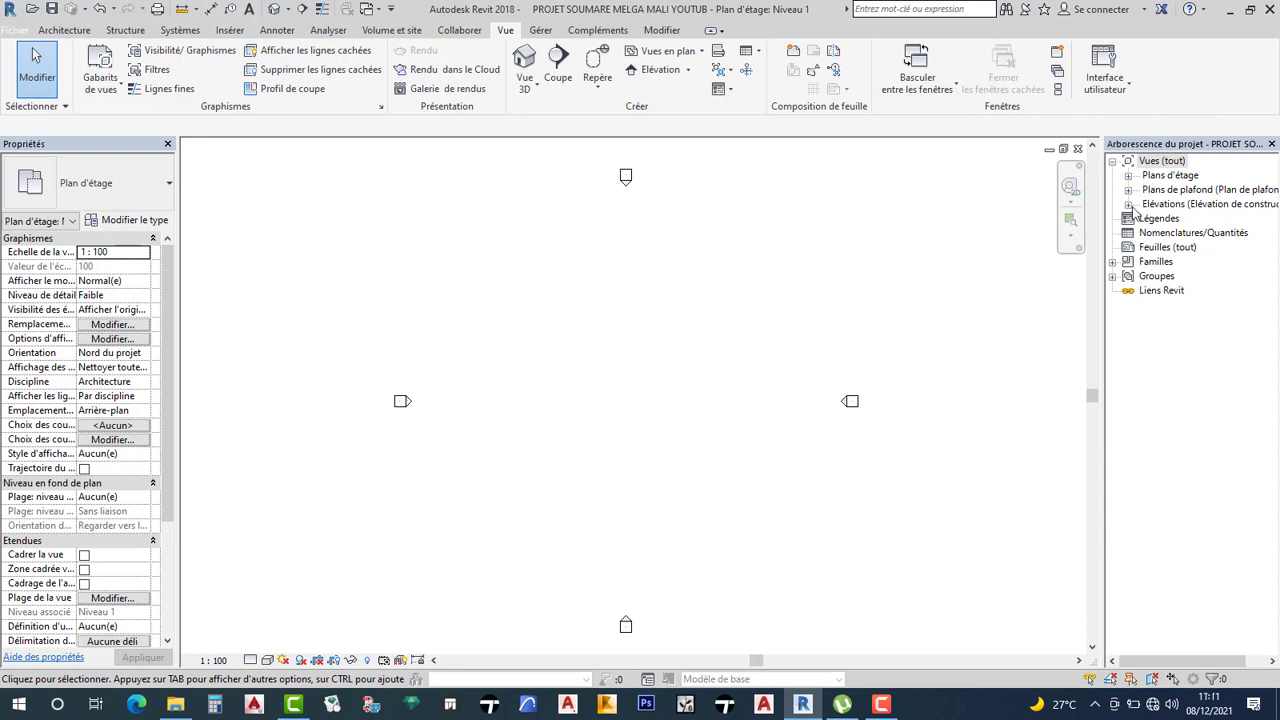
Step: Expand the floor plans and elevations in the project tree and open the Est elevation view
left_click(1128, 176)
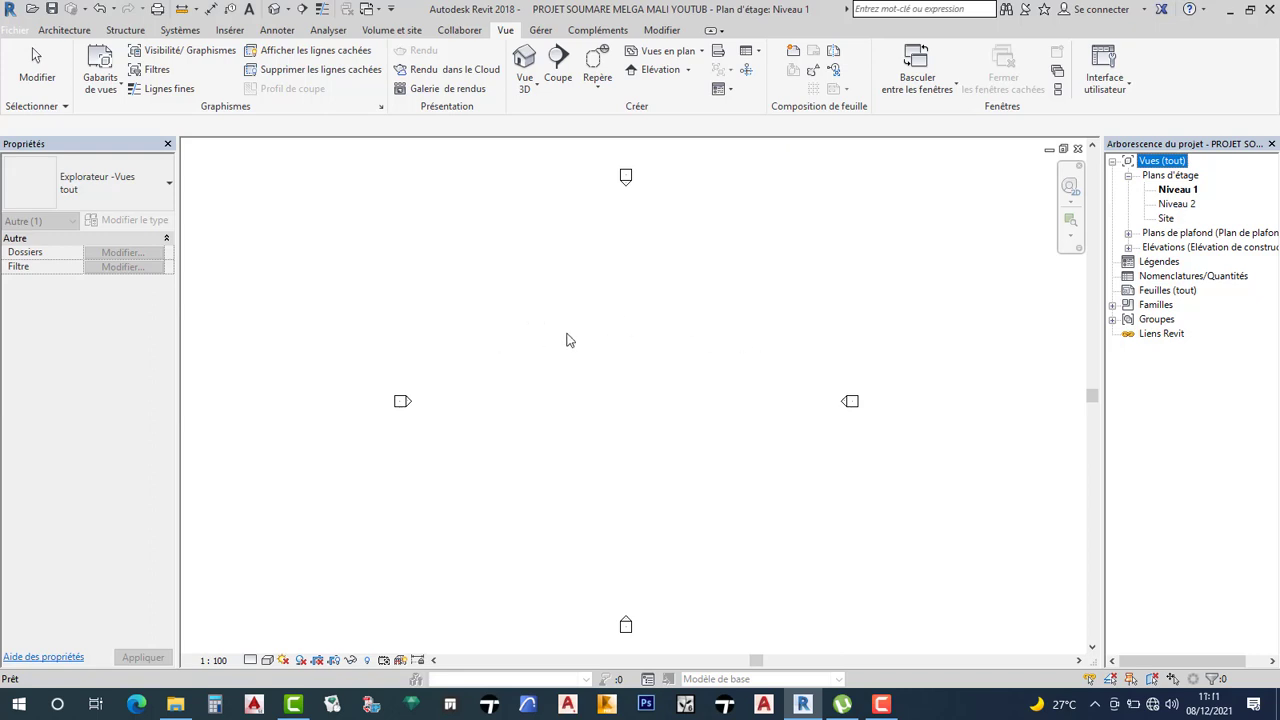
left_click(1178, 190)
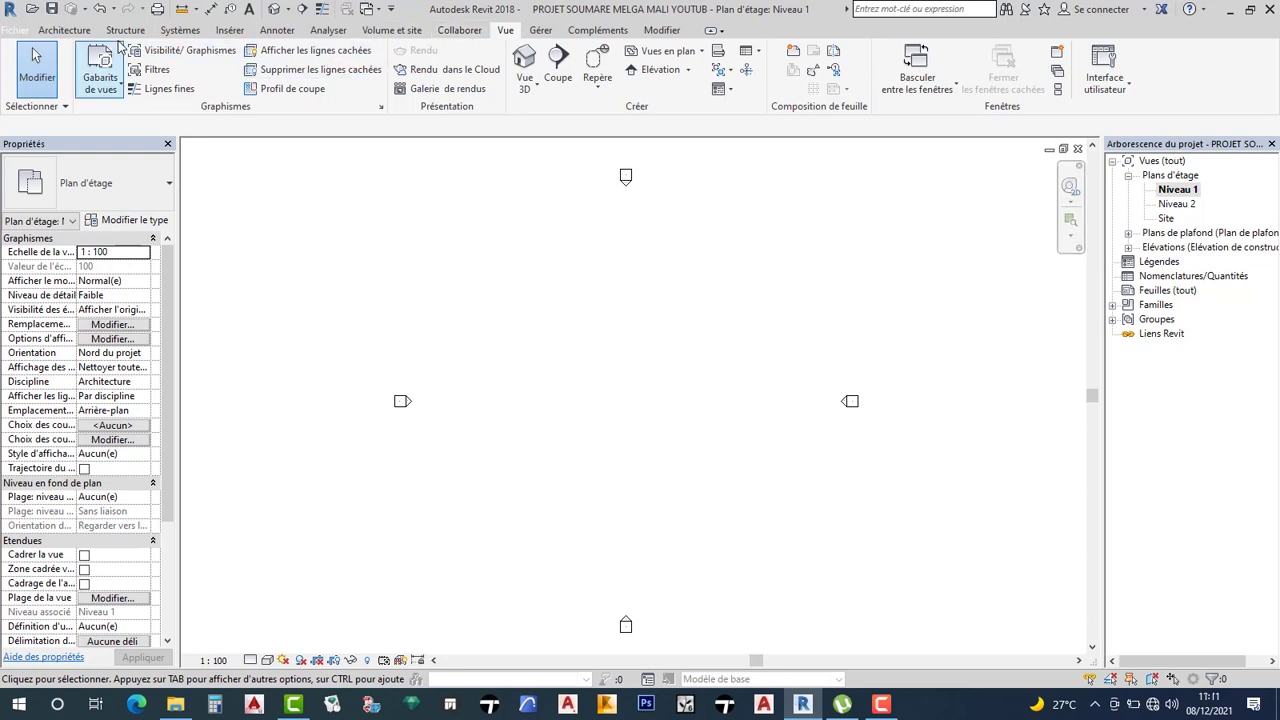
left_click(68, 31)
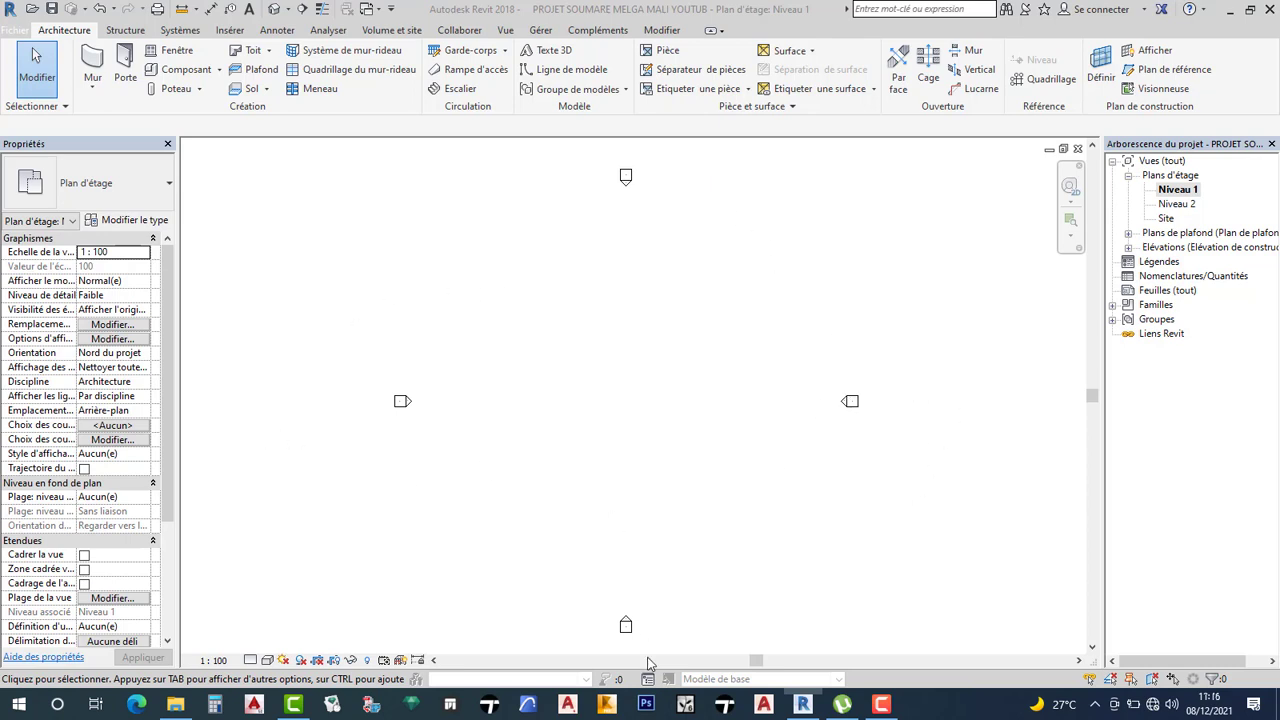
left_click(1128, 247)
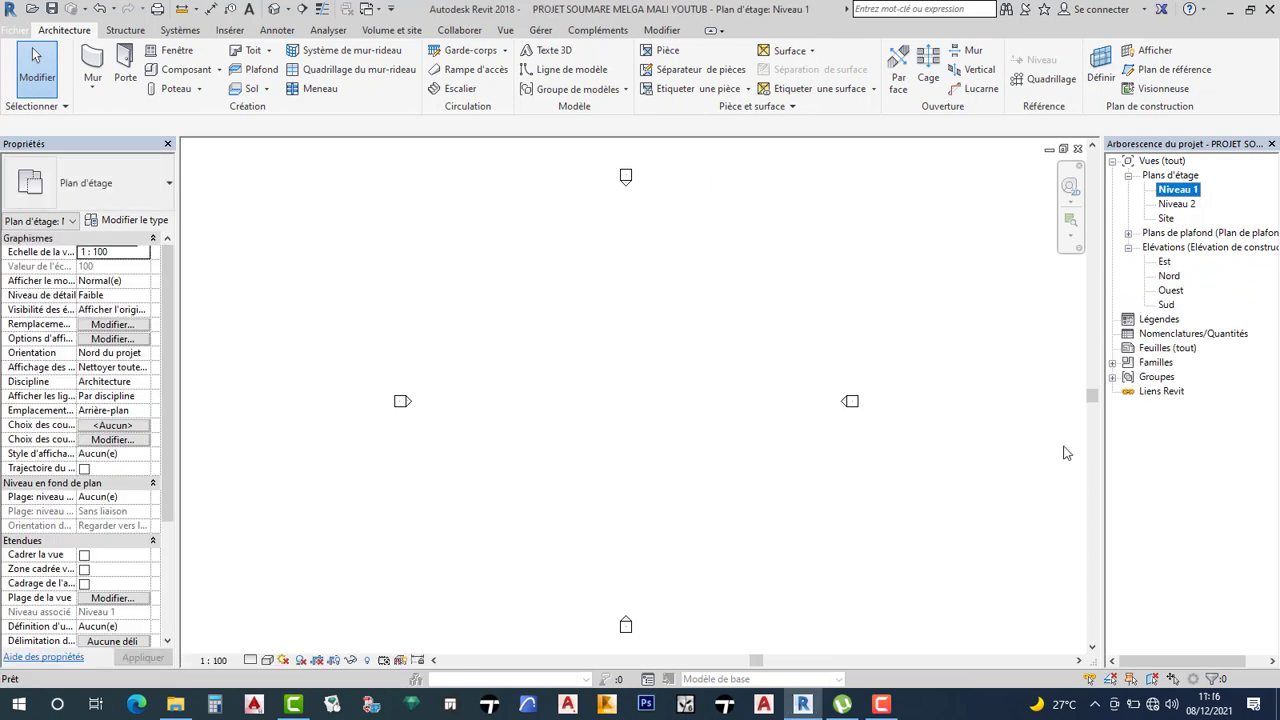
double_click(1165, 262)
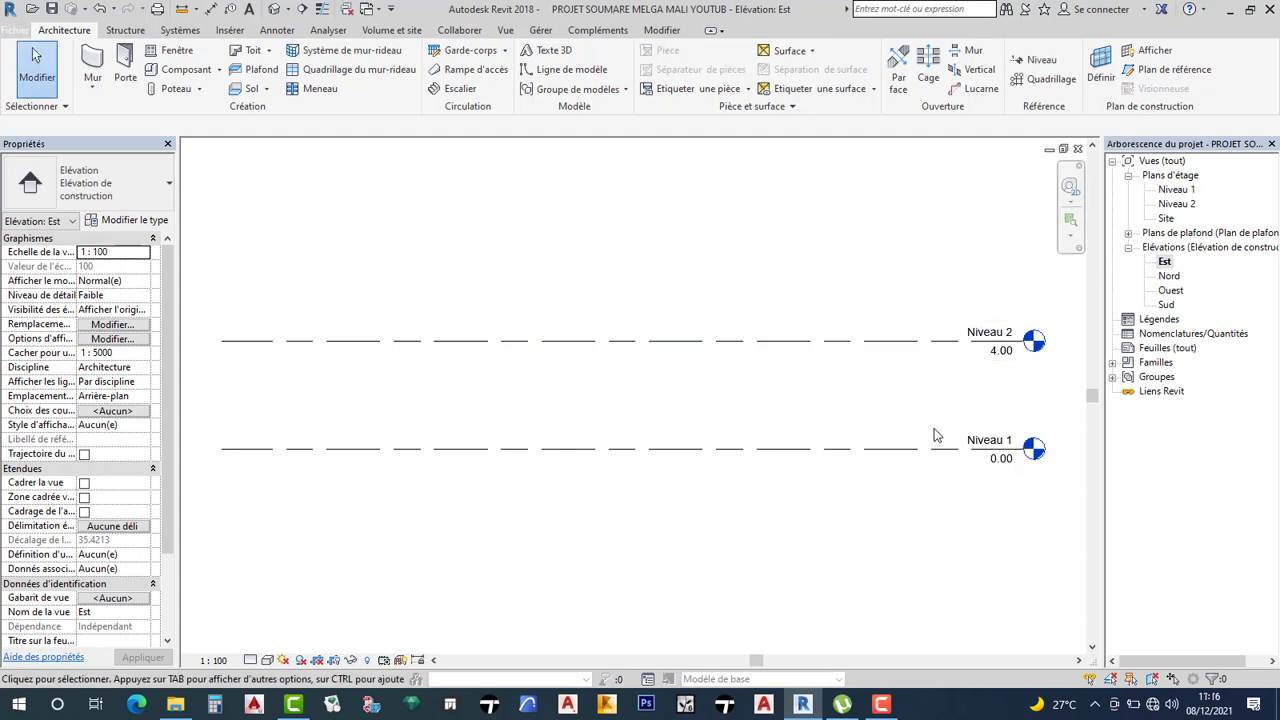
middle_click_drag(948, 433, 944, 406)
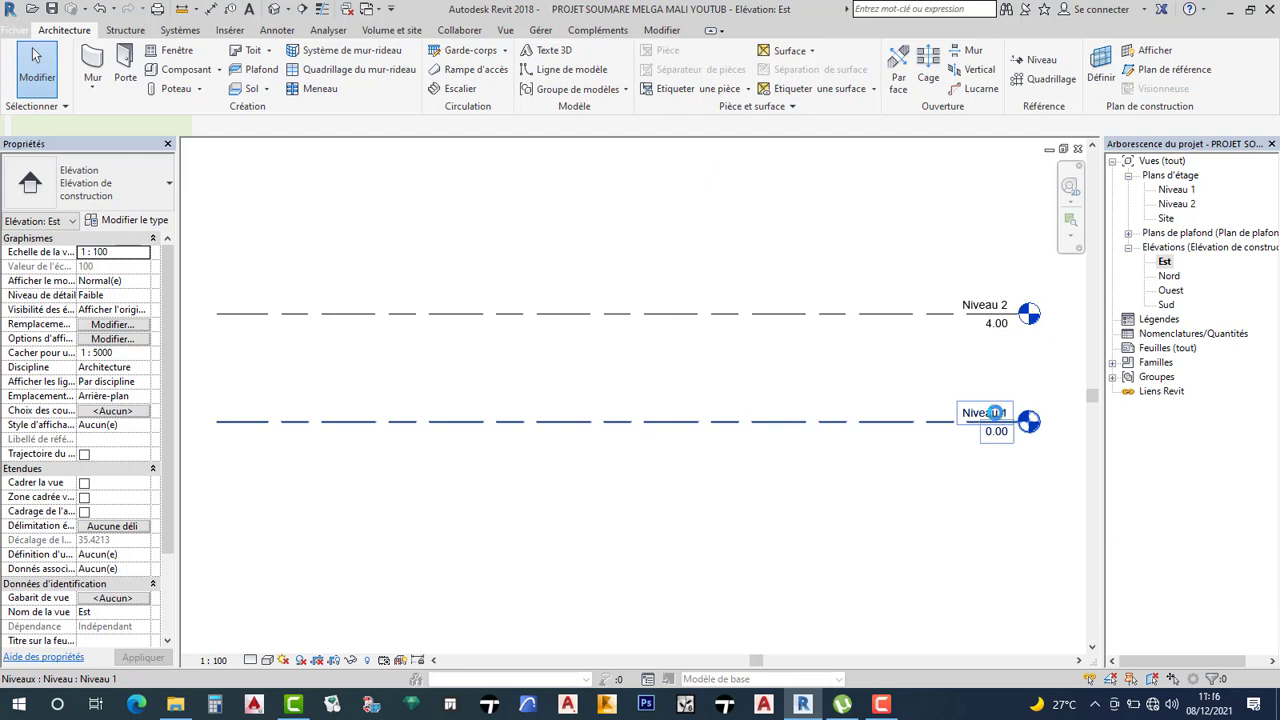
Step: Rename the level Niveau 1 as 01 RDC and rename its corresponding views as well
left_click(960, 418)
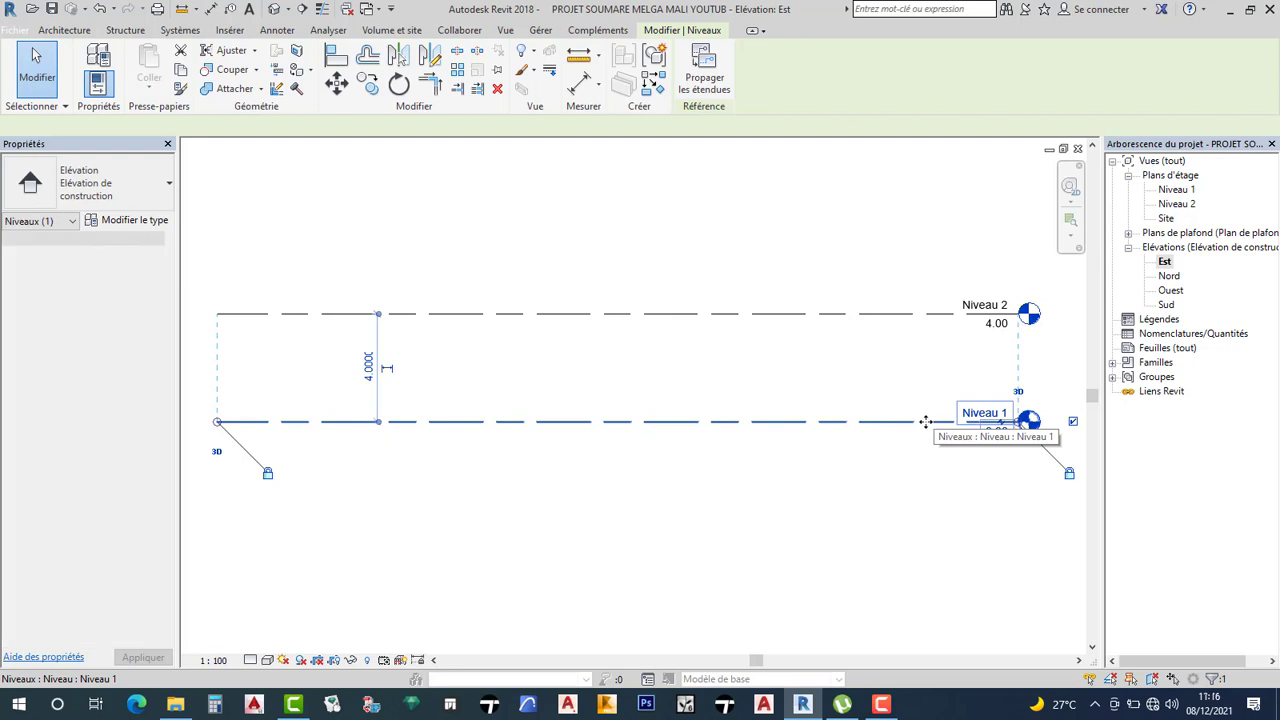
left_click(1003, 415)
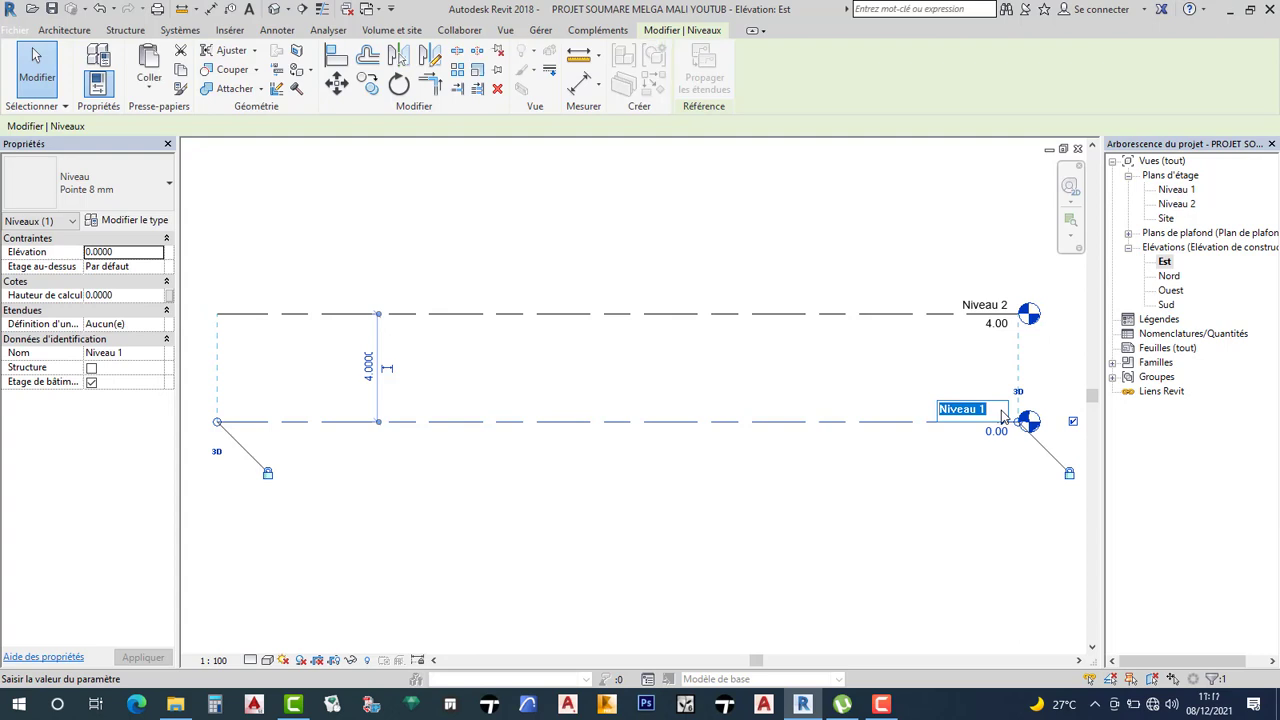
type("R")
type("01")
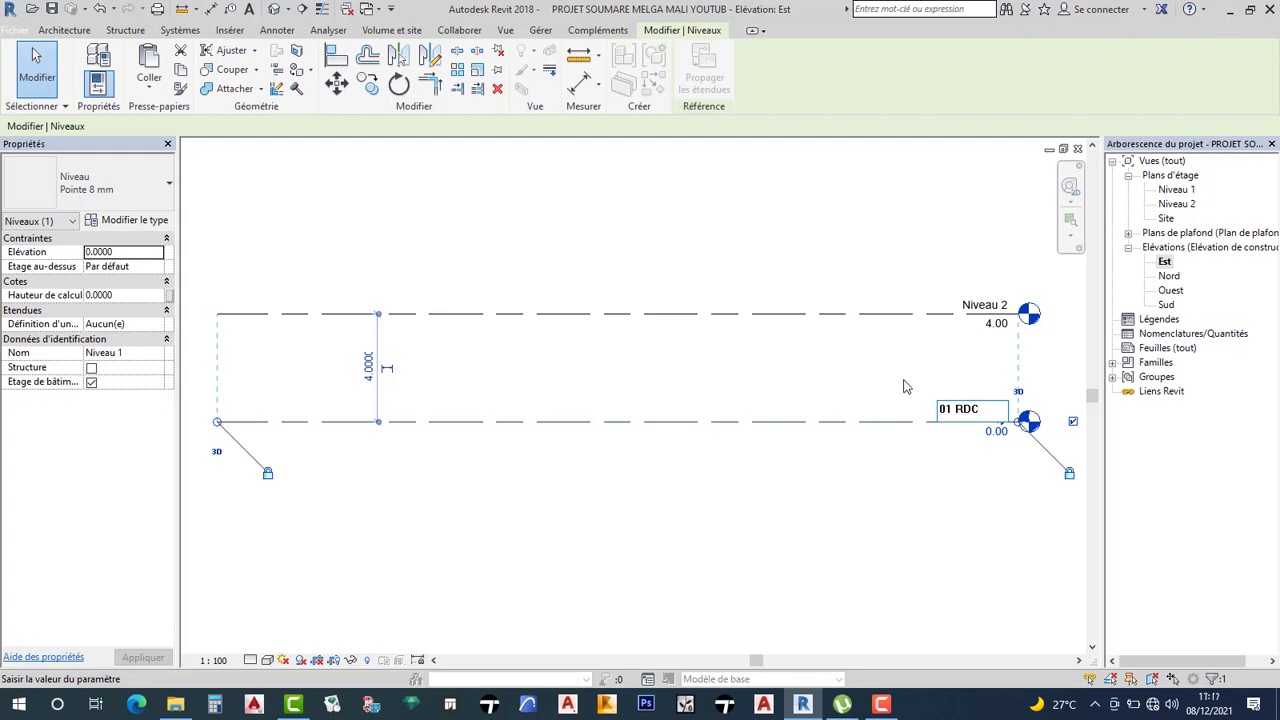
left_click(403, 380)
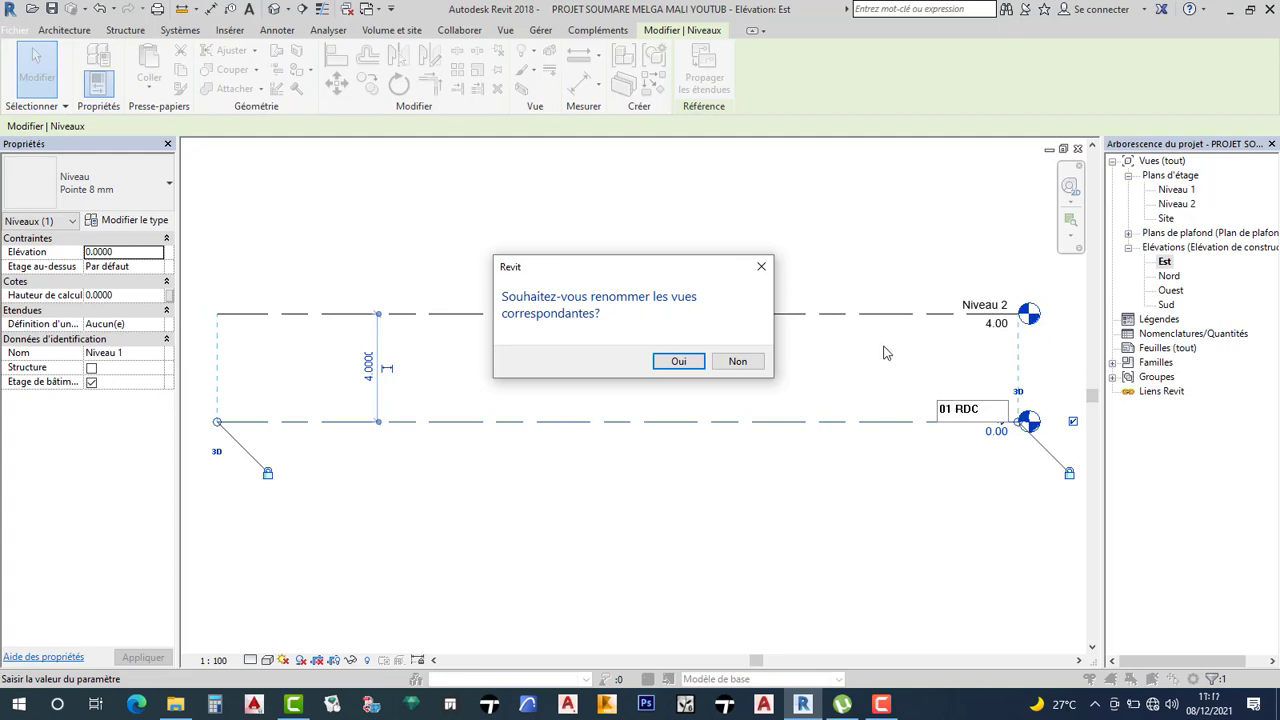
left_click(680, 362)
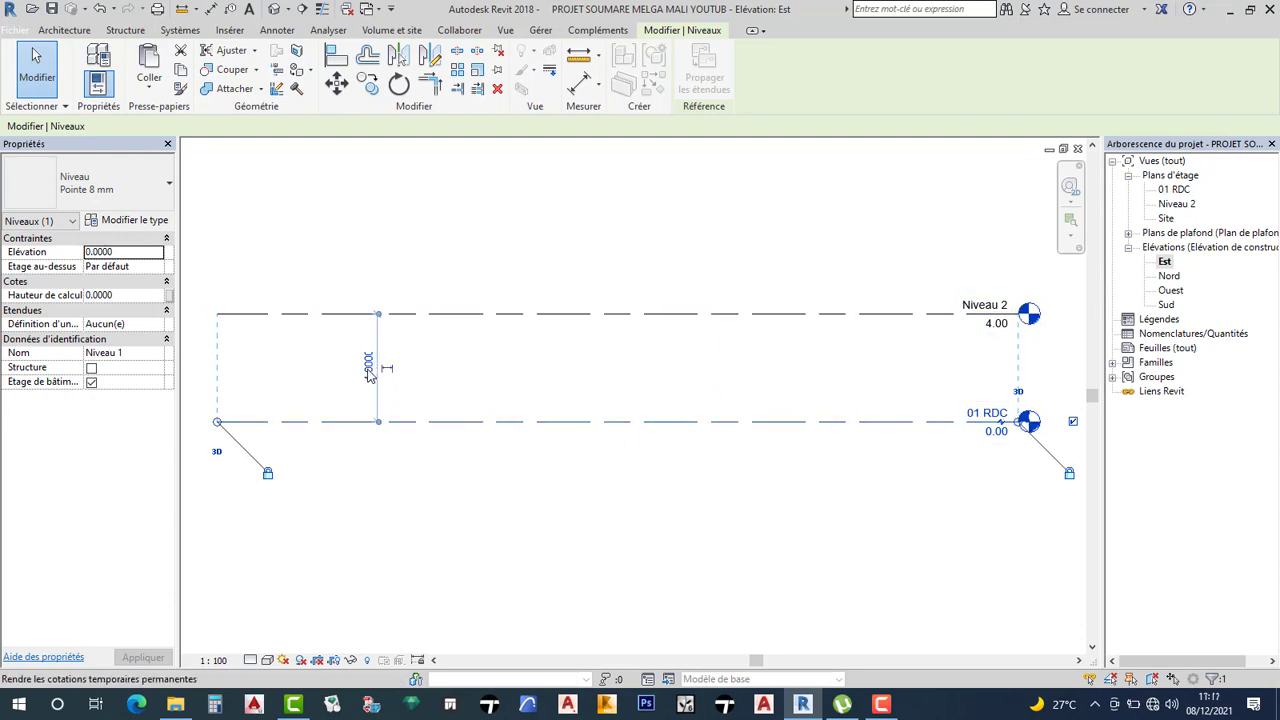
Step: With the 01 RDC level selected, set its distance to Niveau 2 to 3.20 m
left_click(368, 368)
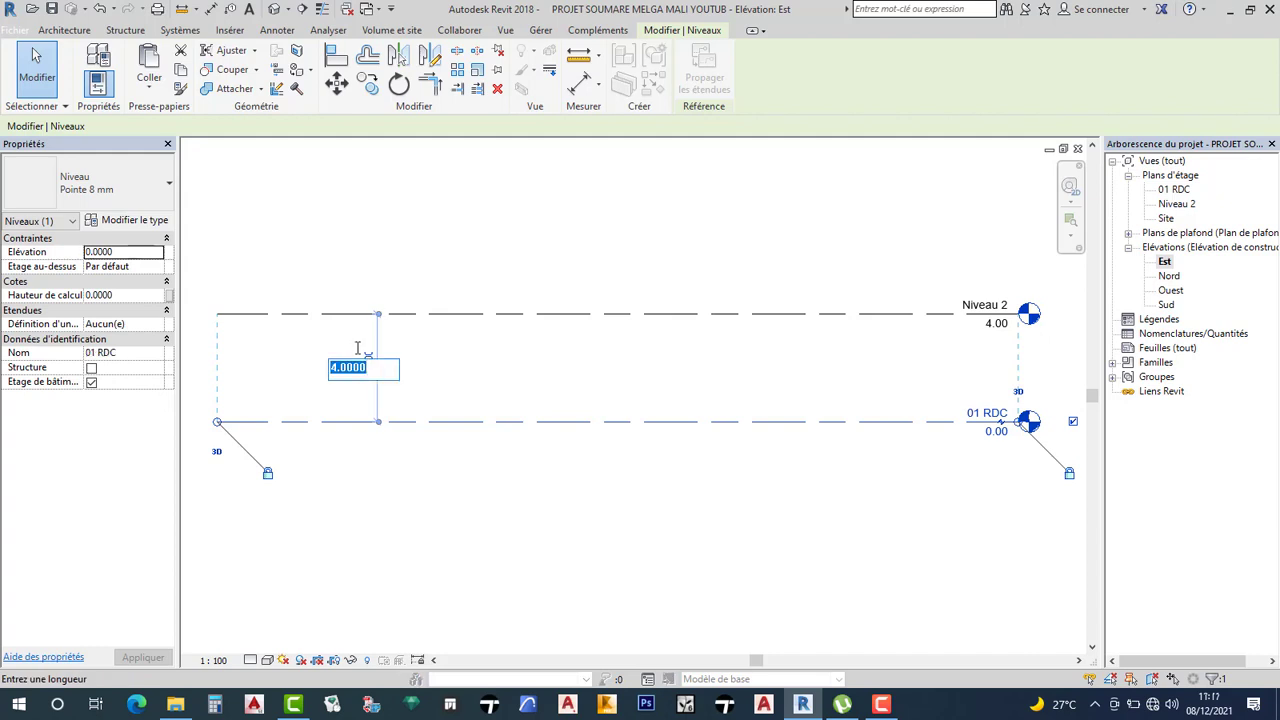
type("3.2")
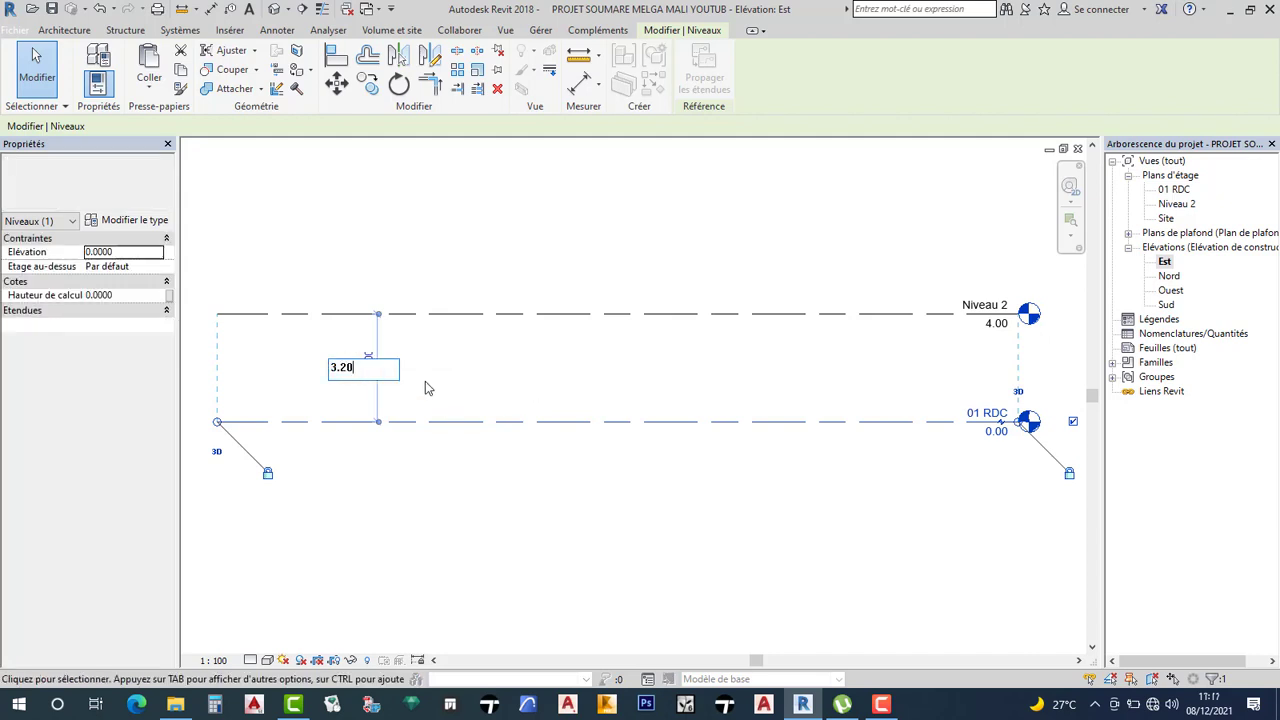
key("Return")
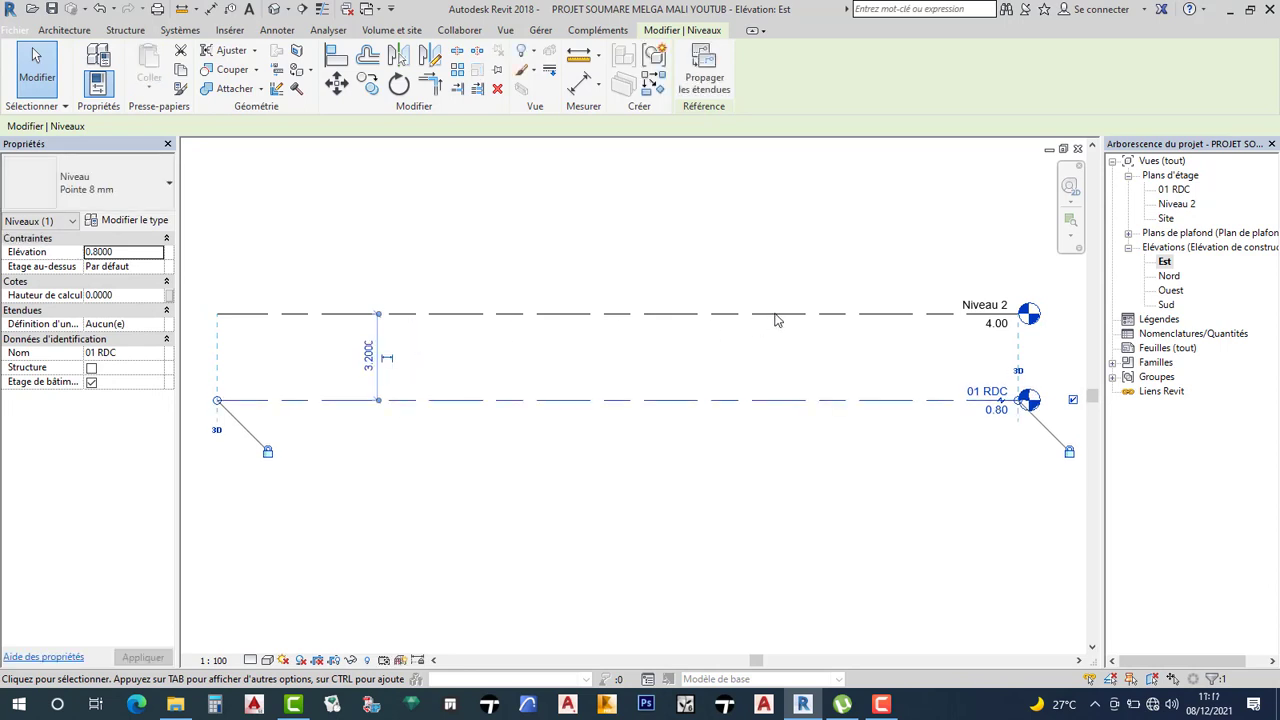
Step: Rename the level Niveau 2 as 02 R+1, including its corresponding views, and deselect it
left_click(991, 308)
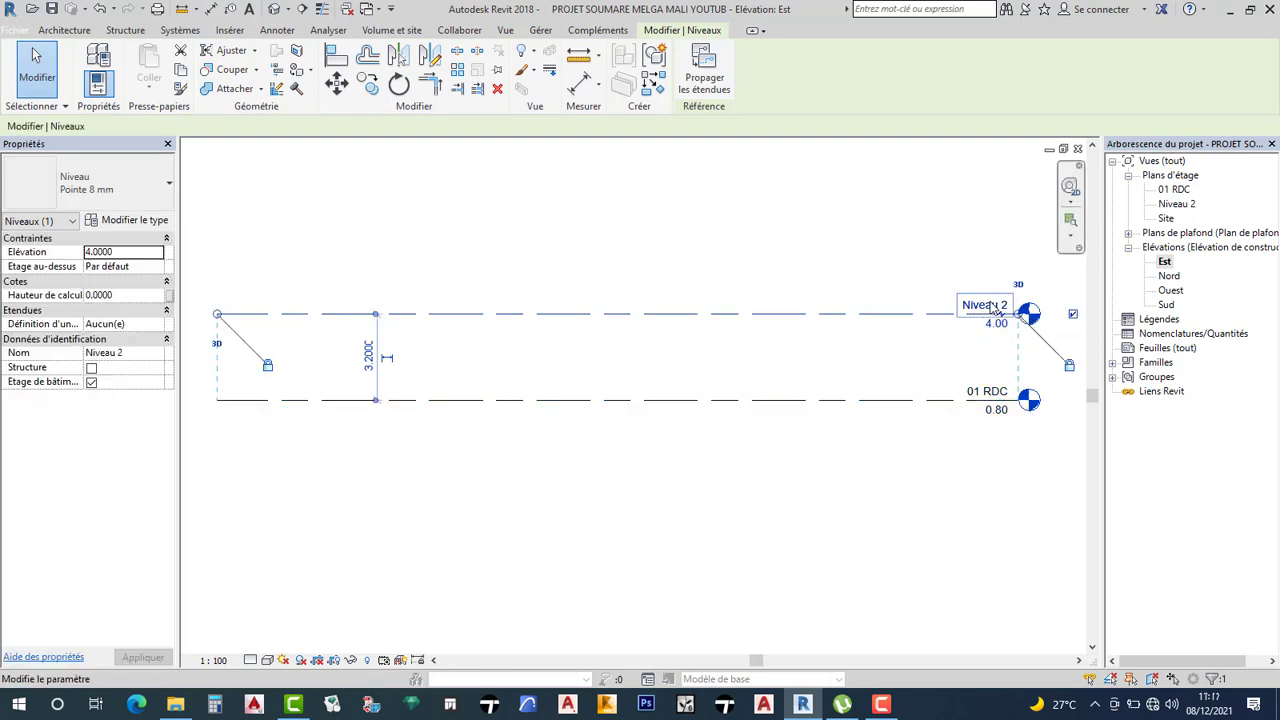
left_click(991, 306)
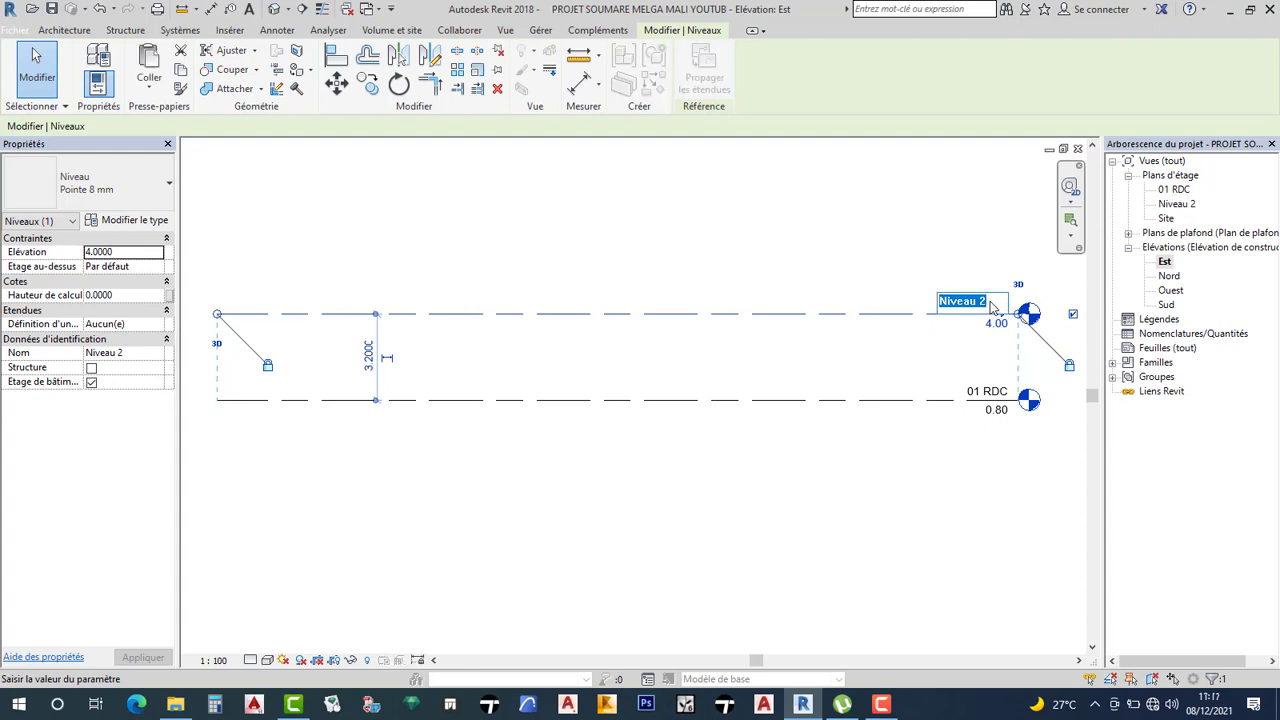
type("02 R+1")
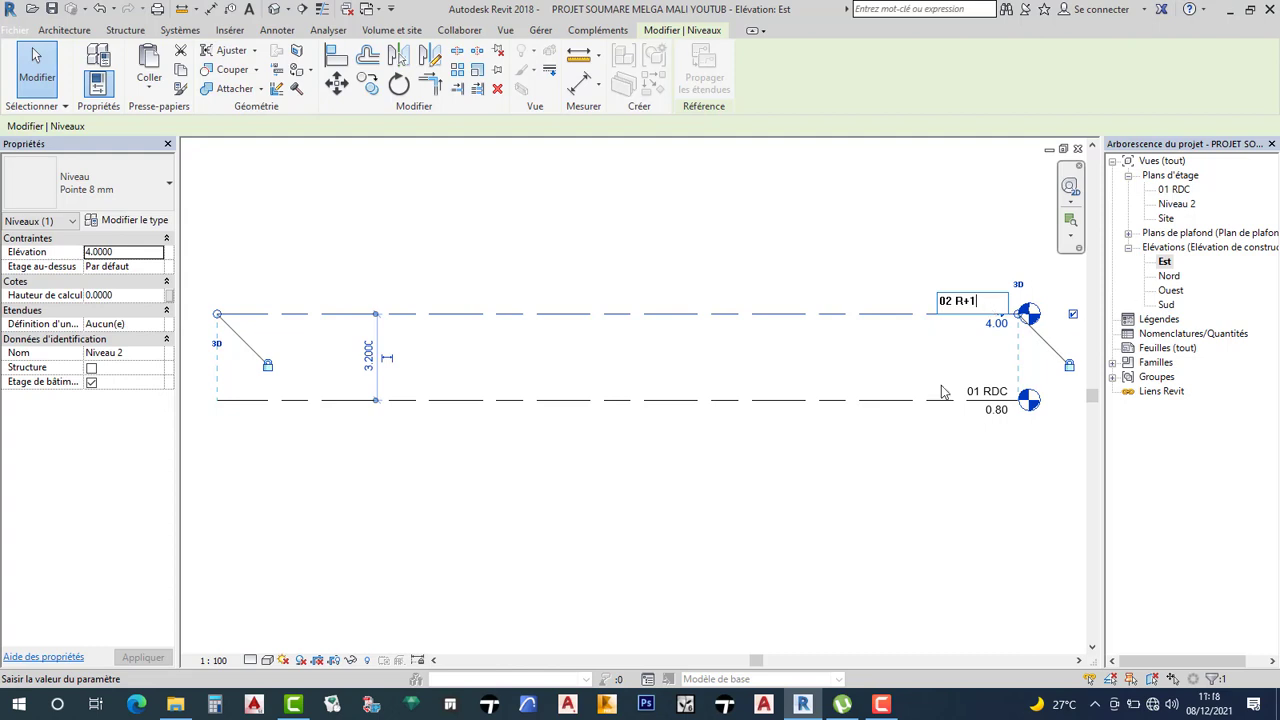
left_click(861, 458)
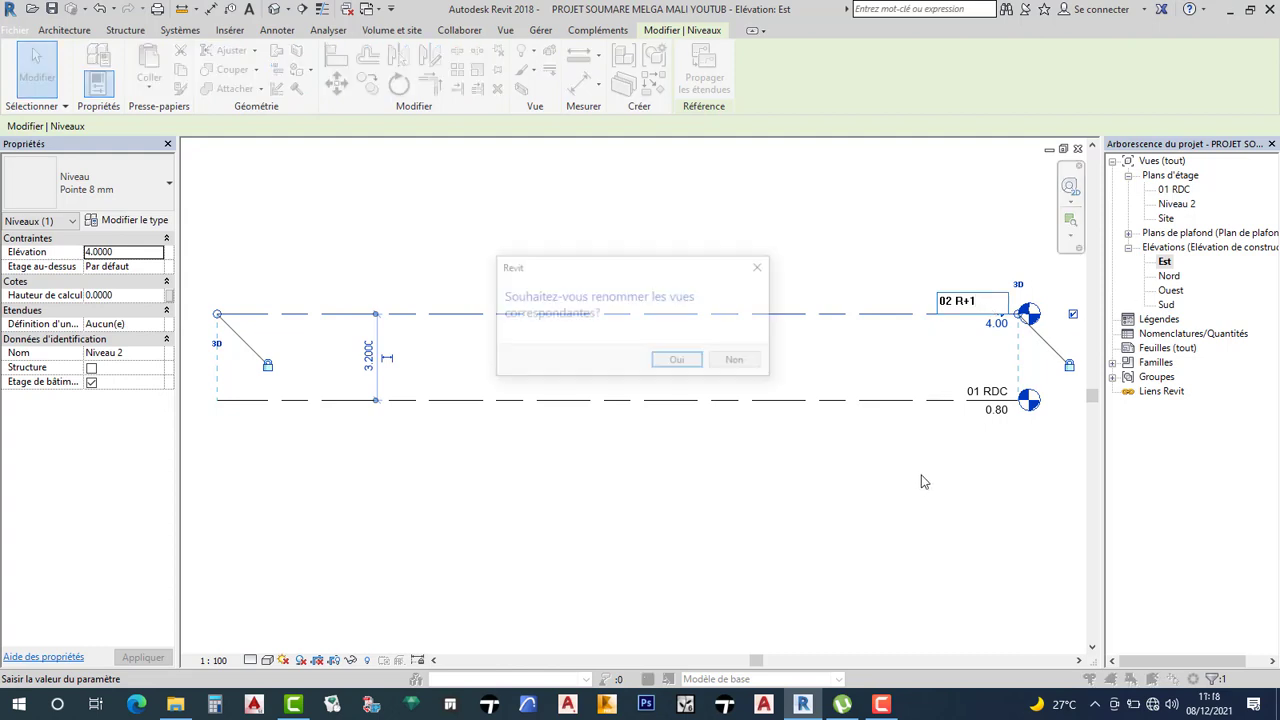
left_click(677, 363)
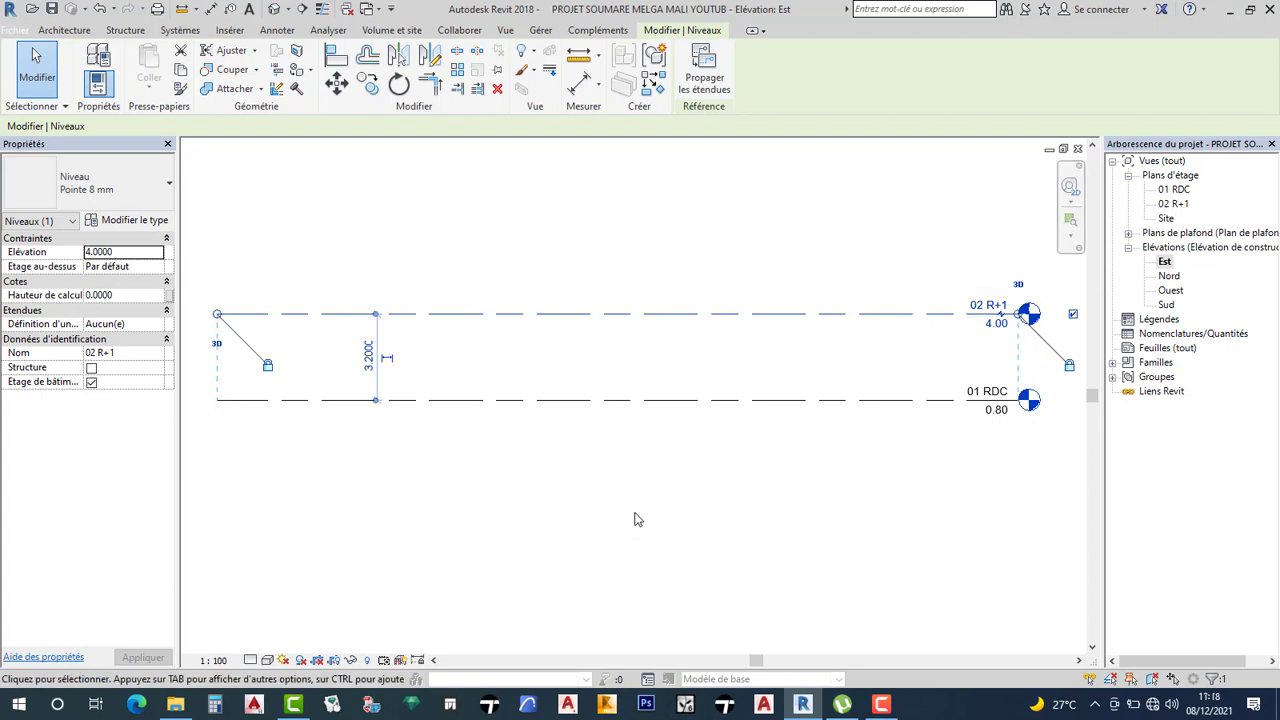
left_click(713, 356)
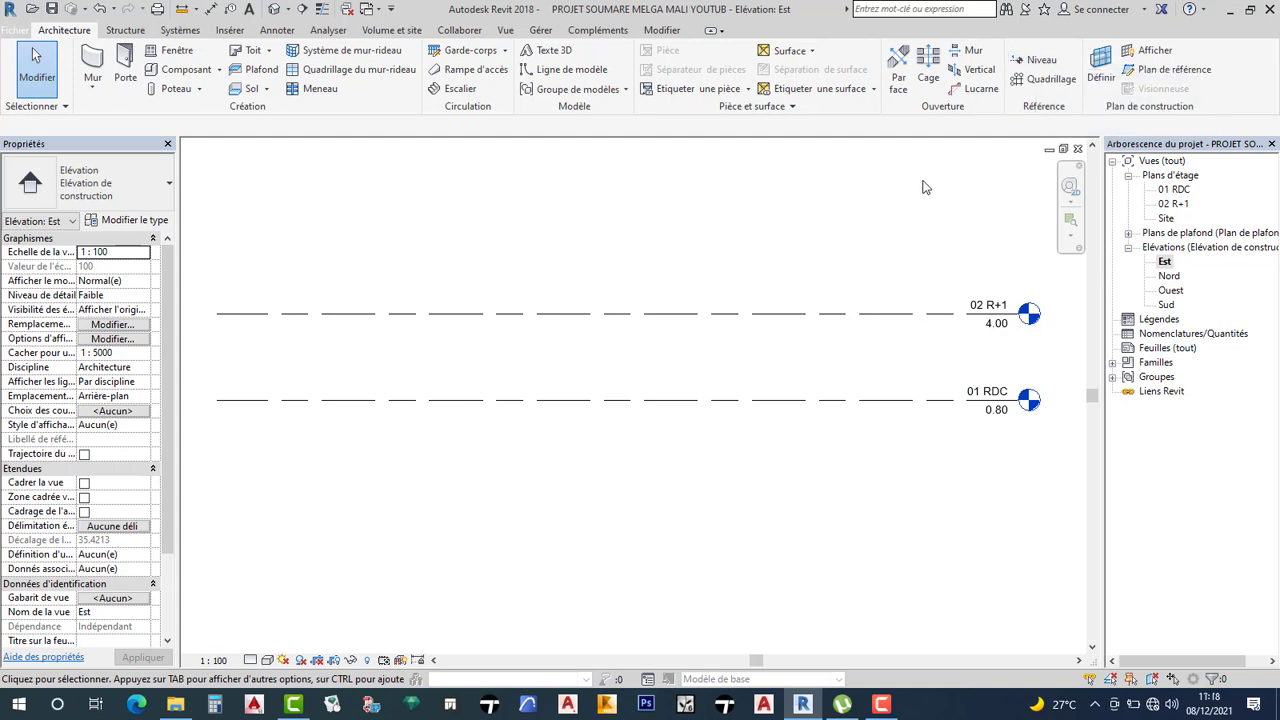
Step: Create a new level 3.20 m above 02 R+1, ending it in line with the existing level heads
left_click(1035, 61)
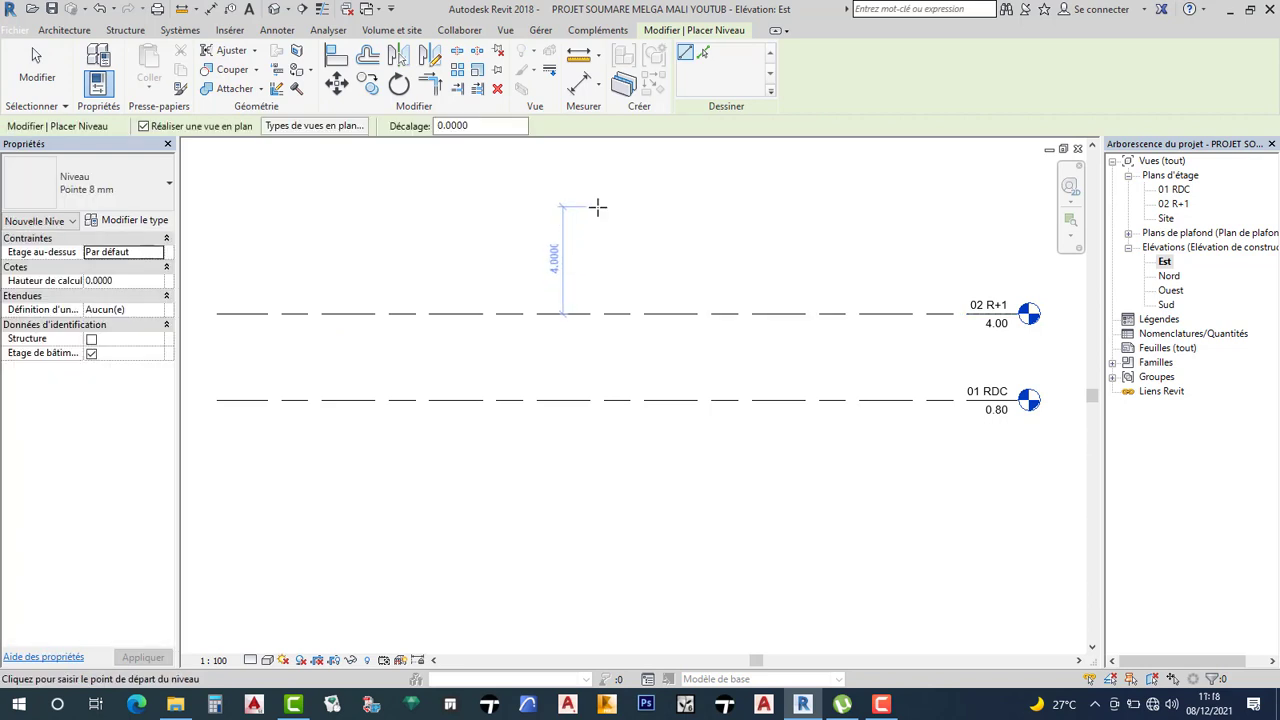
type("3.2")
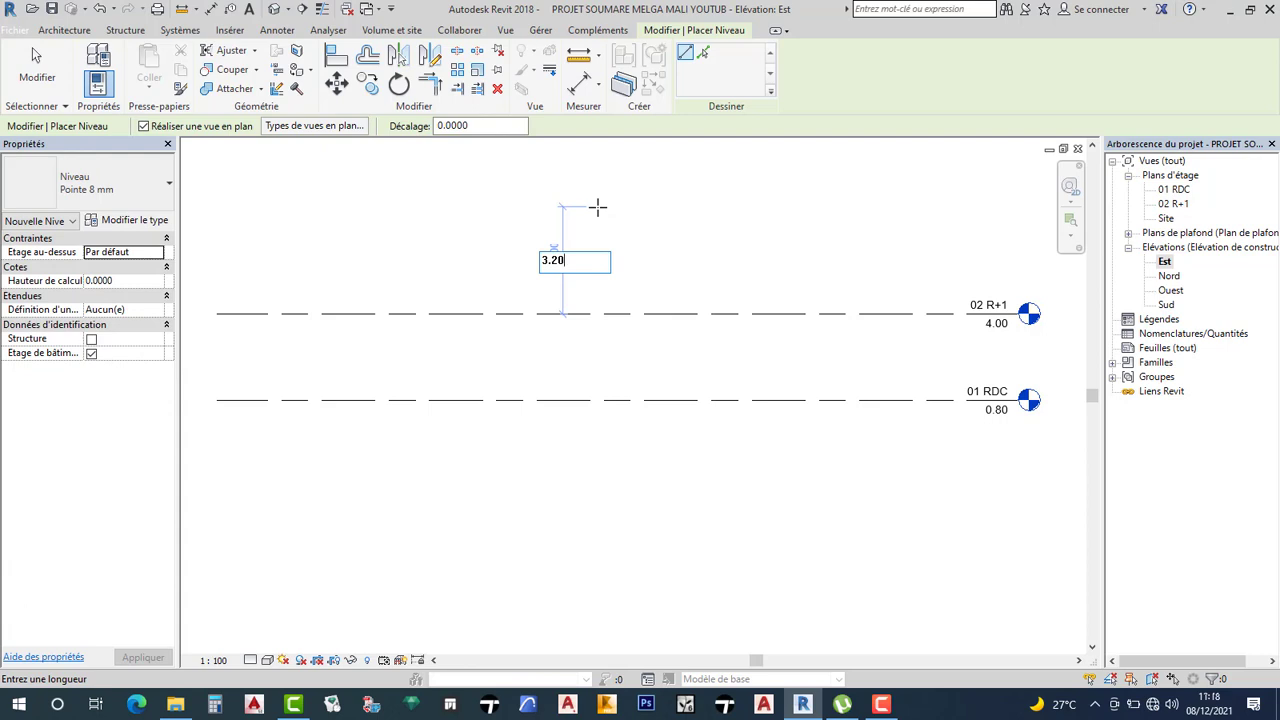
key("Return")
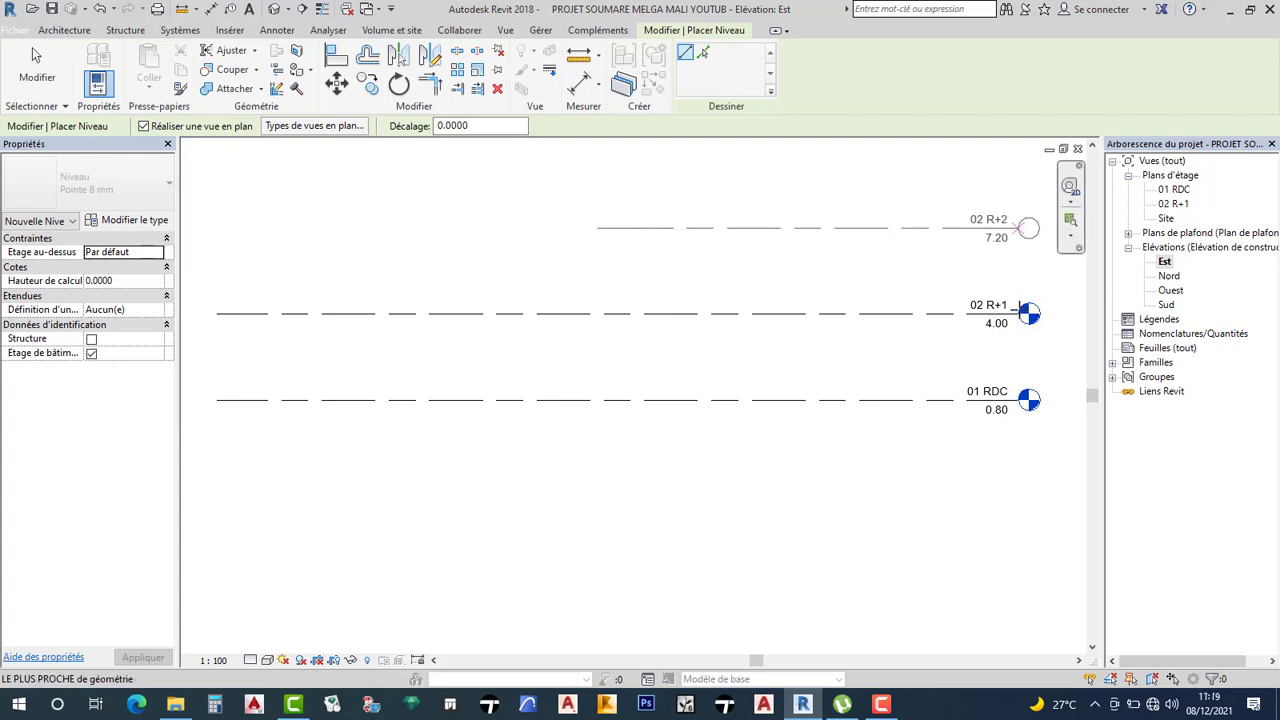
left_click(1020, 230)
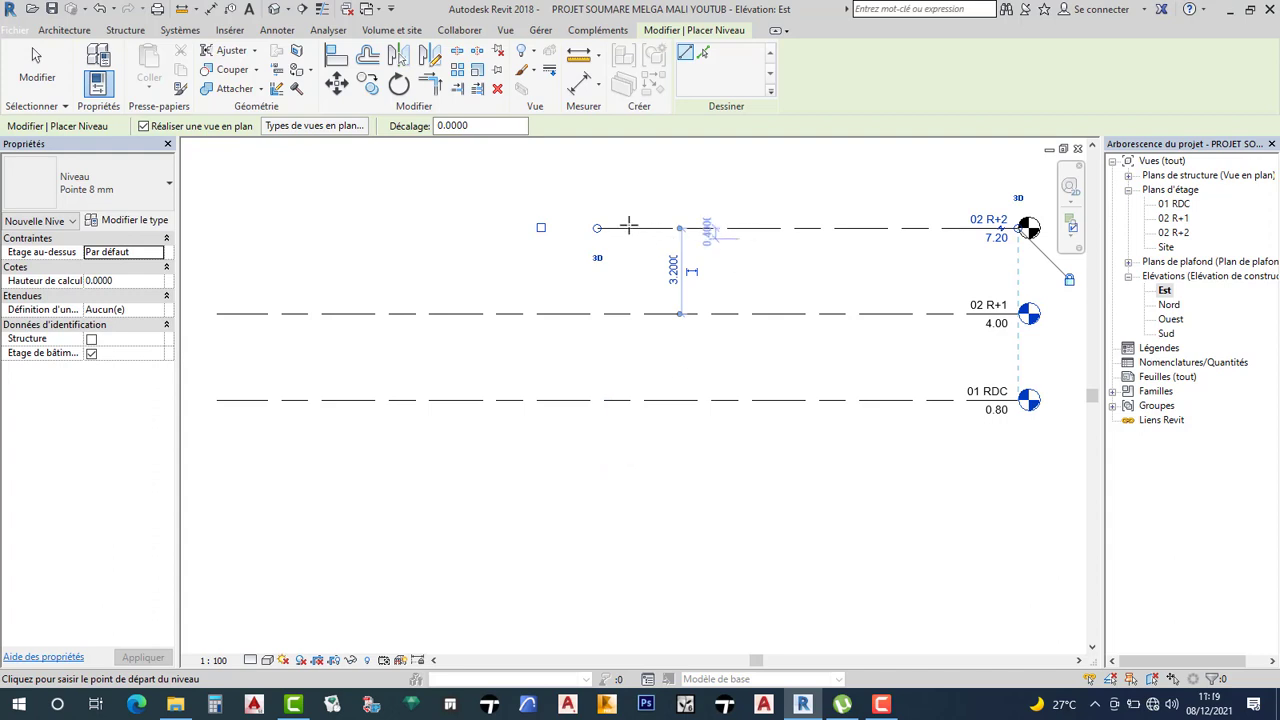
key("Escape")
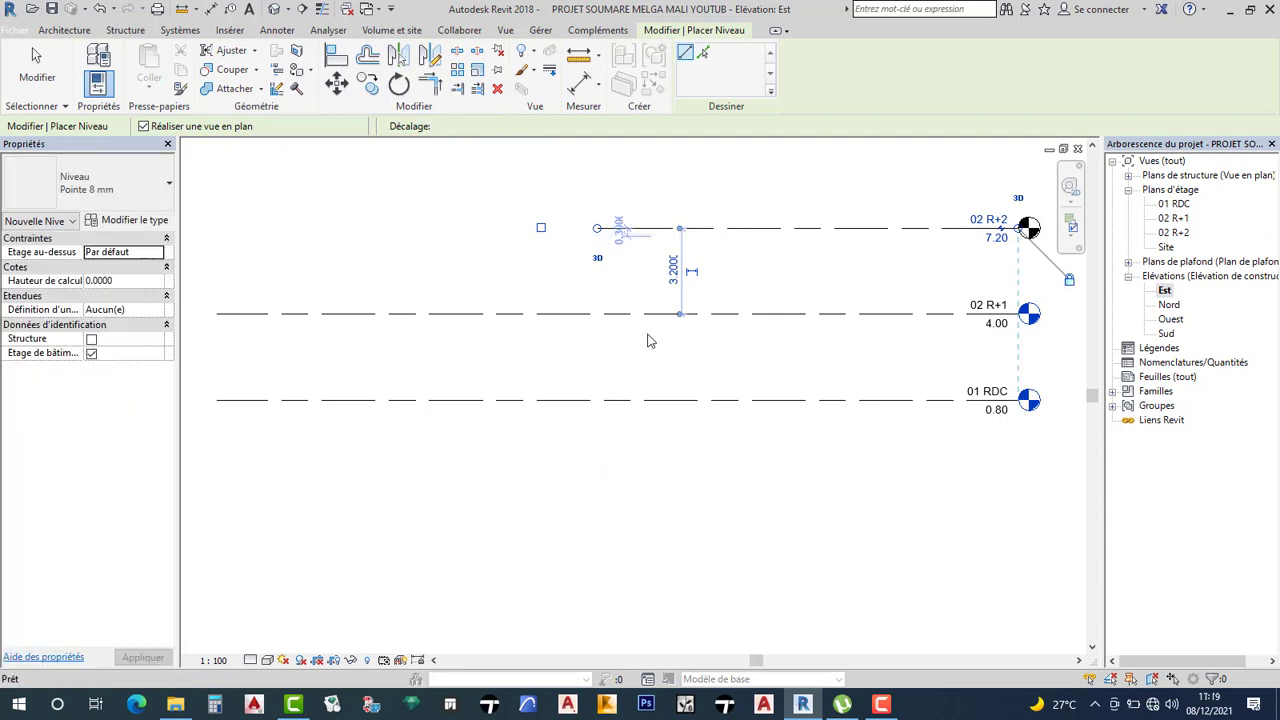
key("Escape")
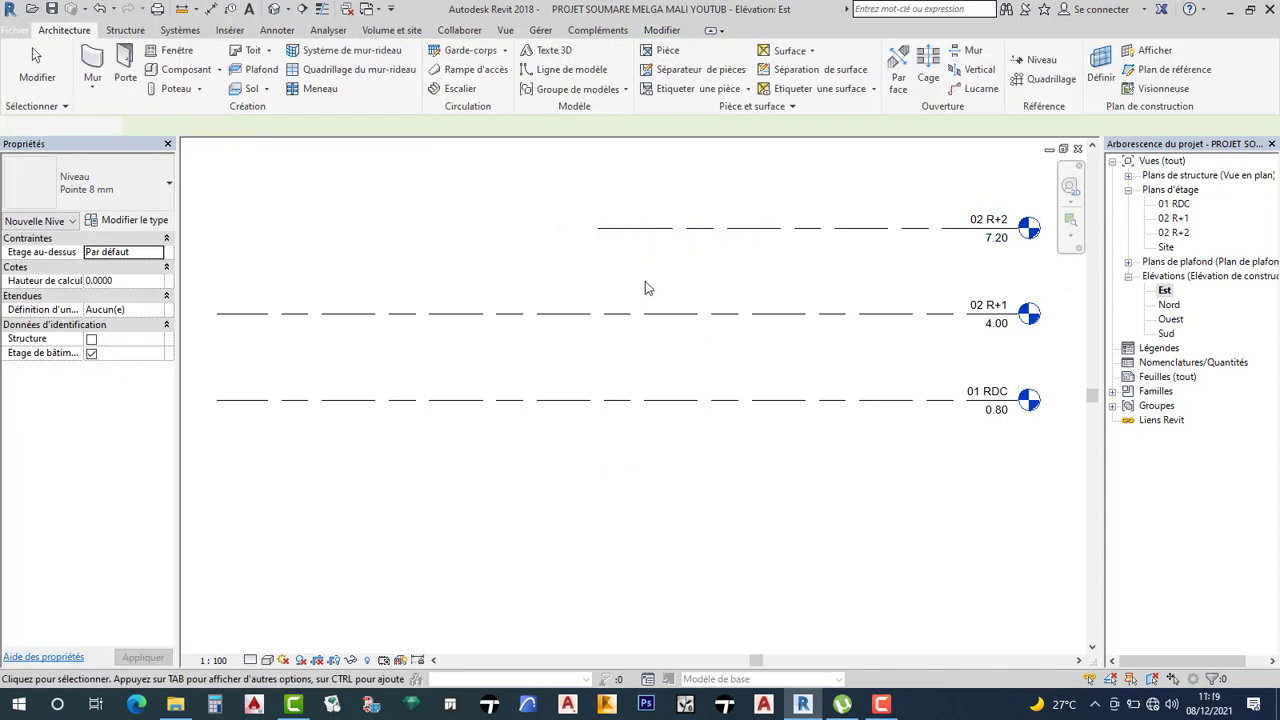
Step: Show the level heads at the left ends of levels 01 RDC and 02 R+1 as well
scroll(645, 282, "down", 1)
middle_click_drag(745, 282, 842, 283)
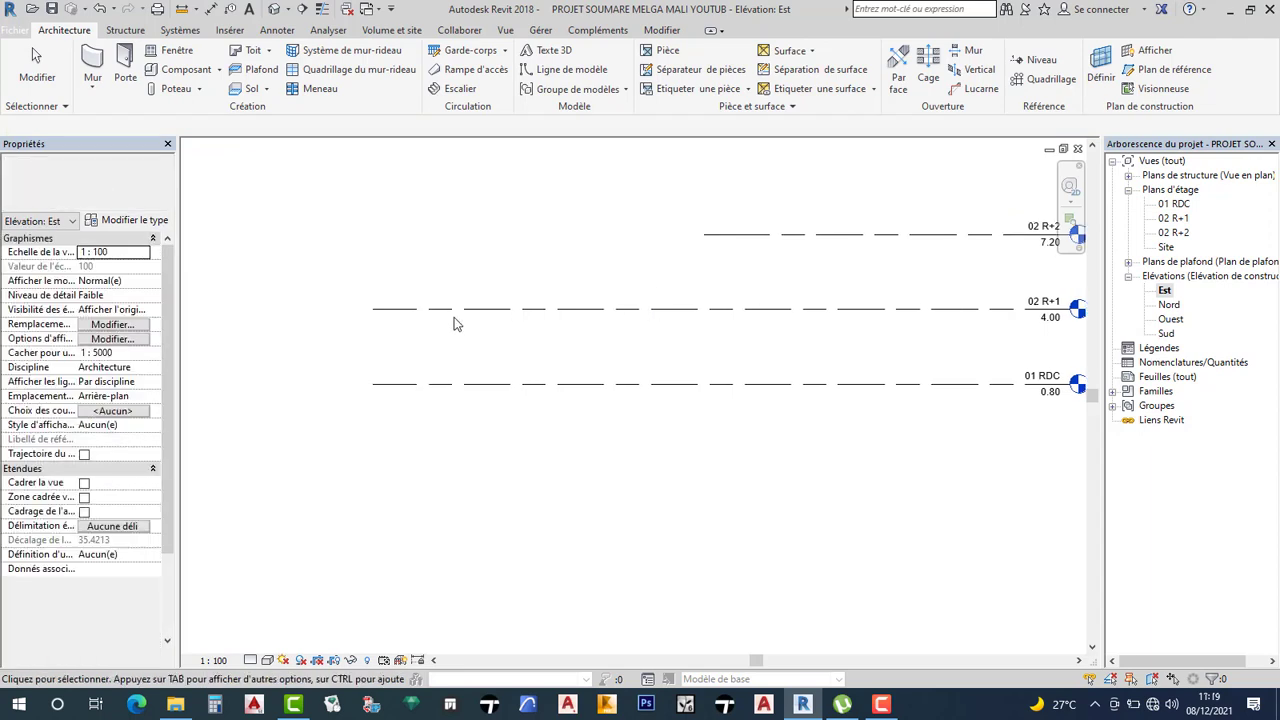
middle_click_drag(910, 326, 861, 333)
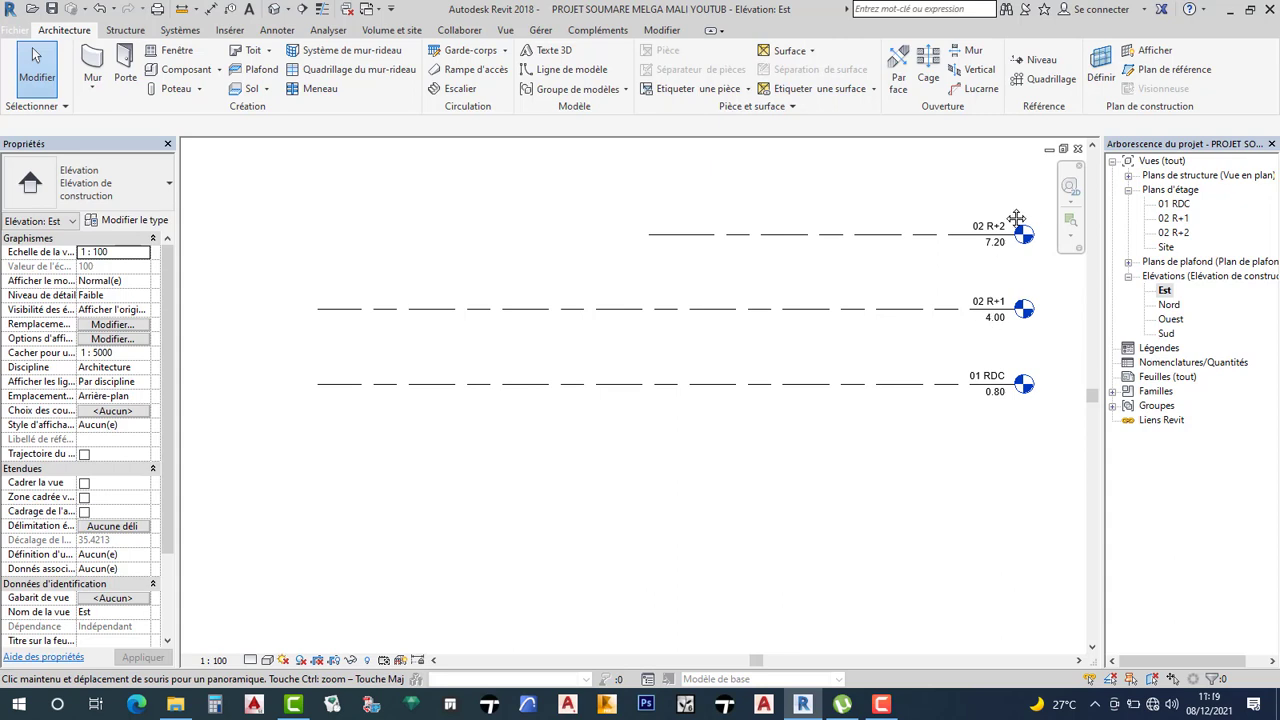
middle_click_drag(1021, 317, 1018, 317)
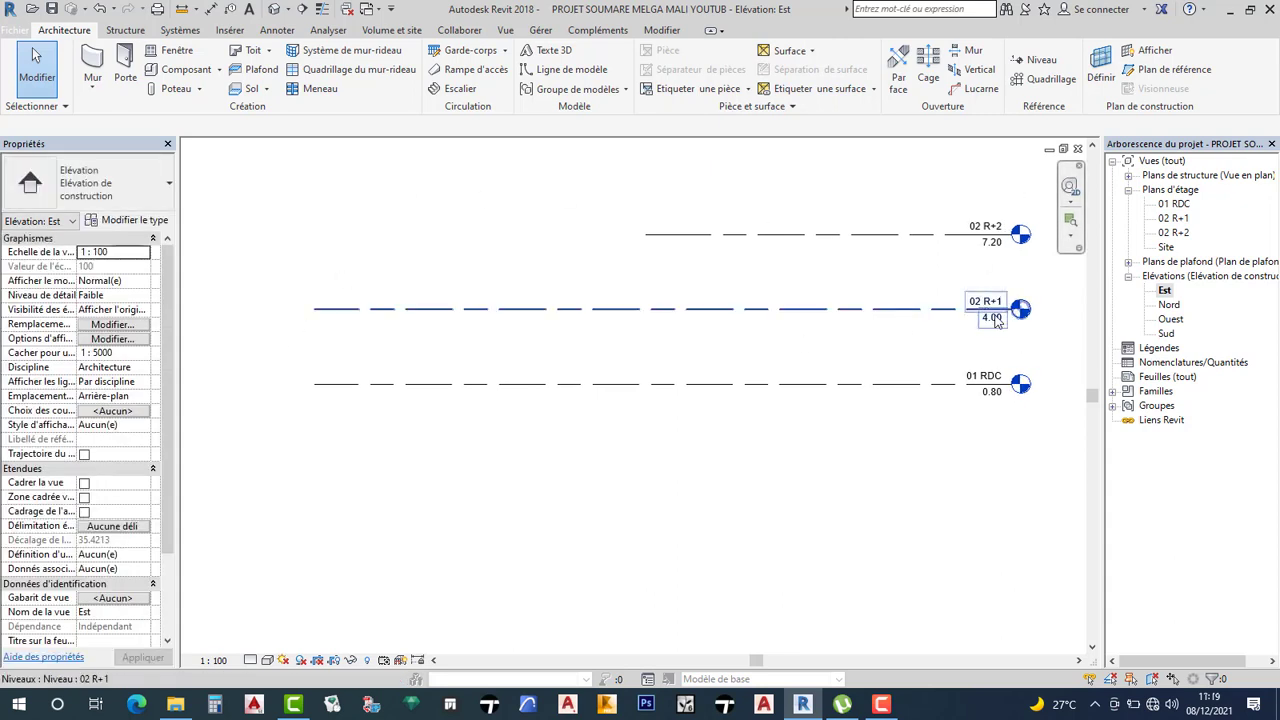
left_click(750, 386)
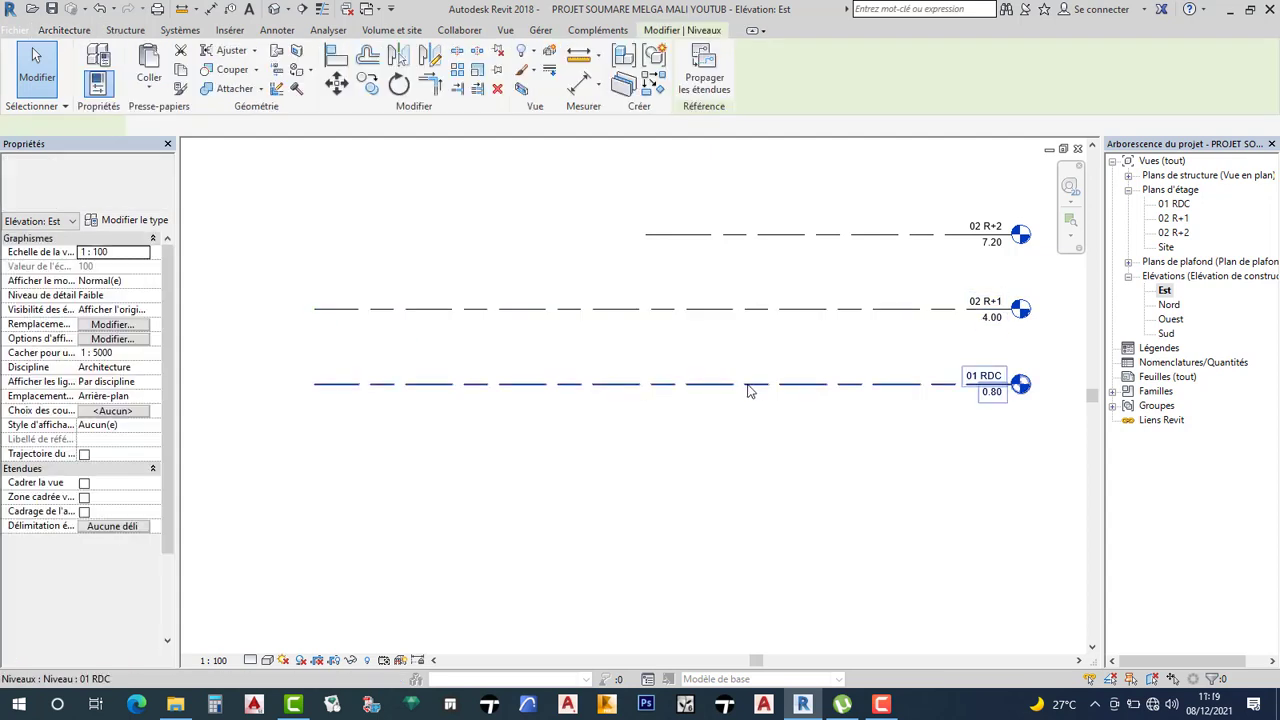
left_click(267, 386)
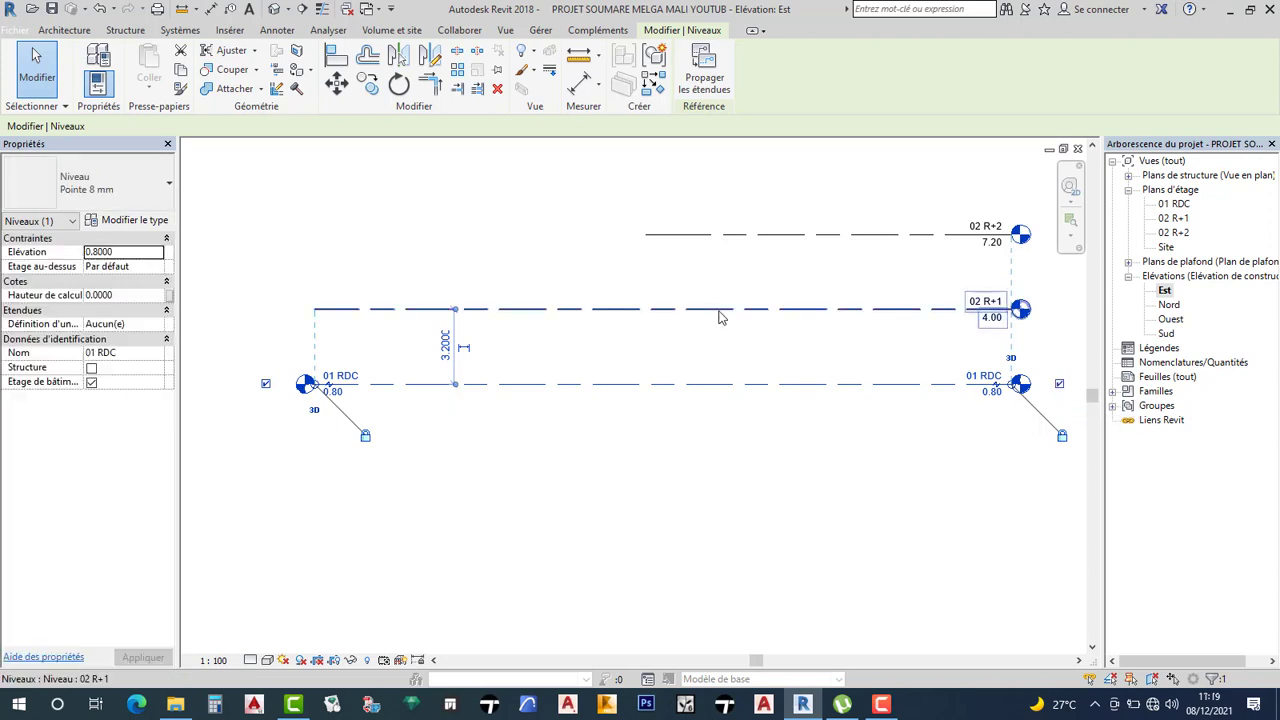
left_click(537, 316)
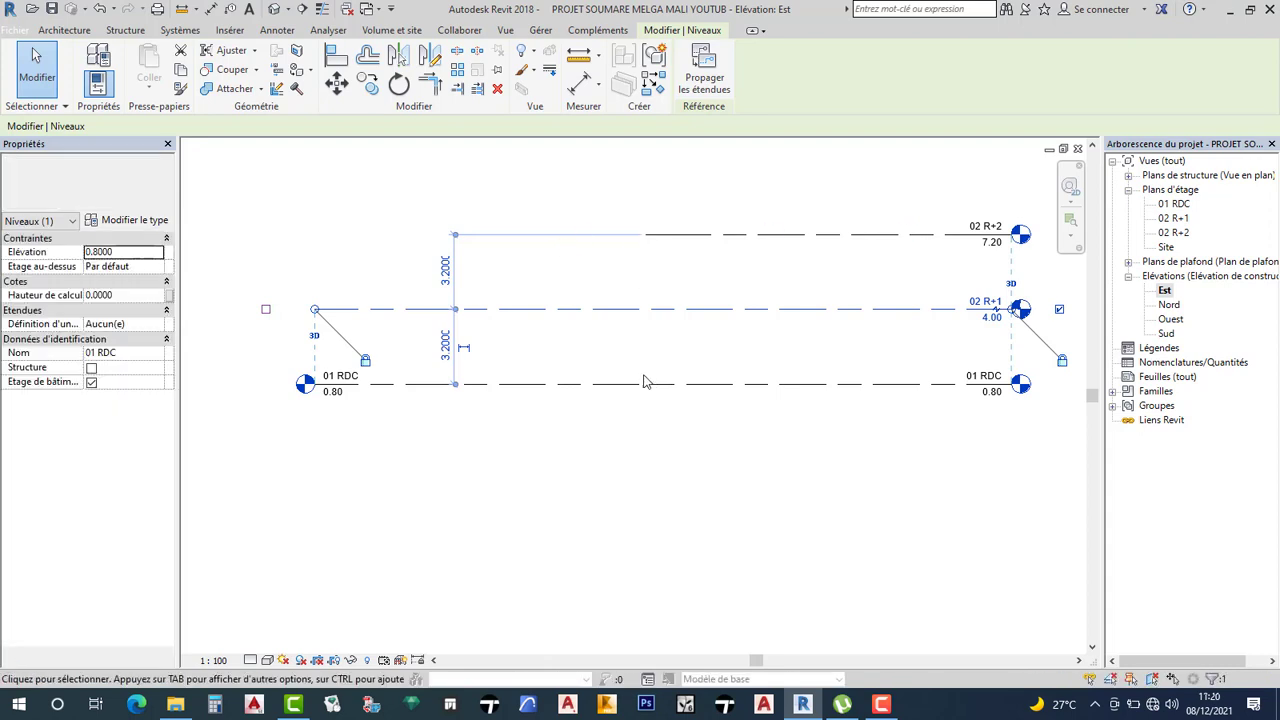
left_click(266, 309)
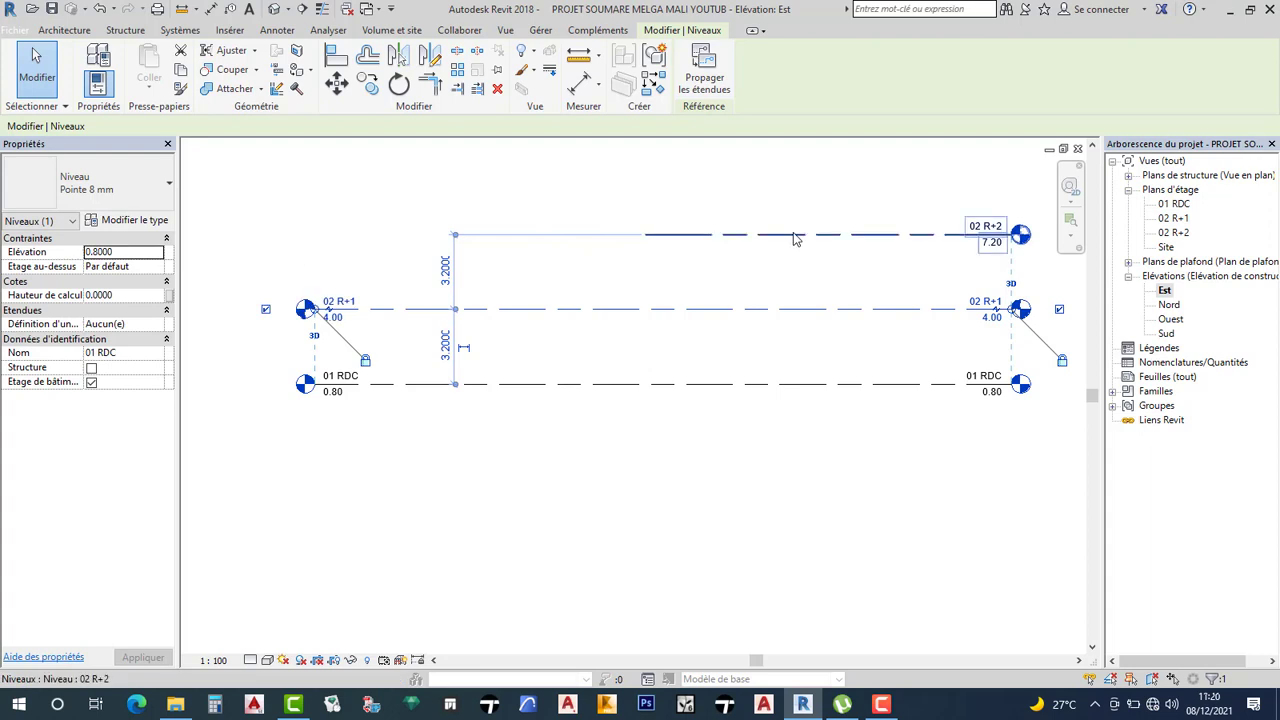
Step: Extend level 02 R+2 to align with the left ends of the lower levels and show its head there
left_click(794, 236)
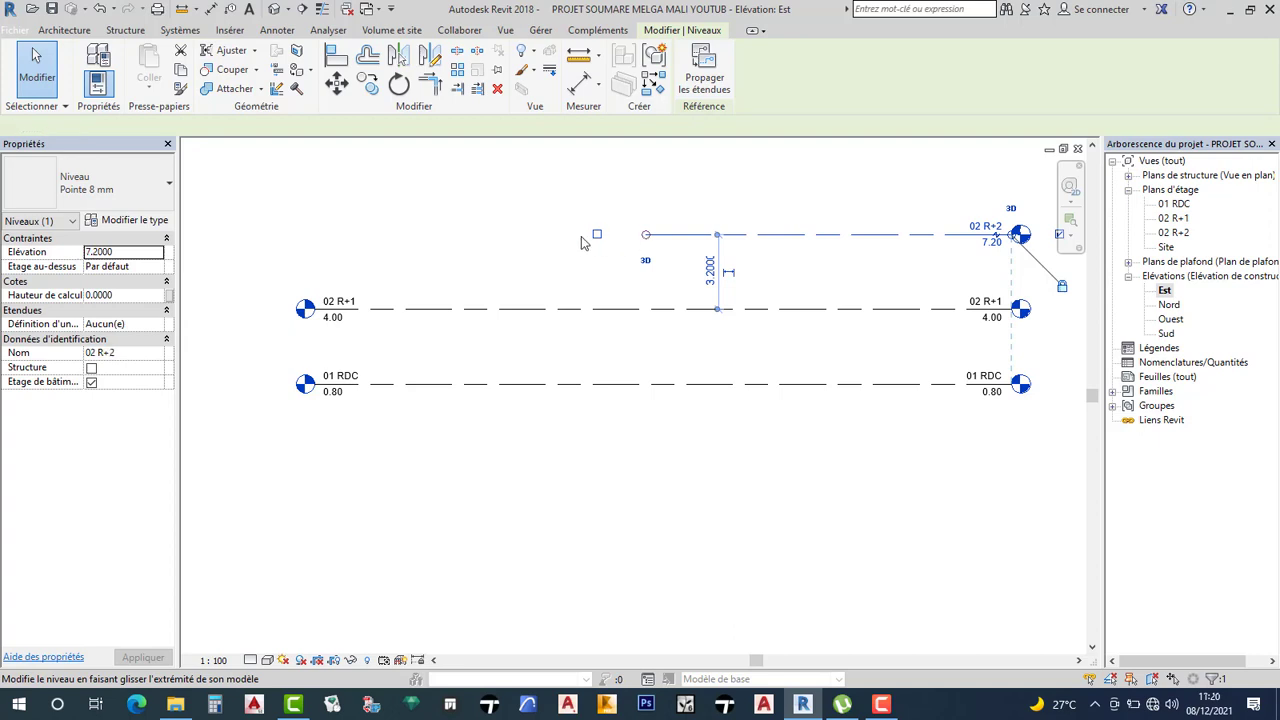
left_click_drag(581, 237, 313, 235)
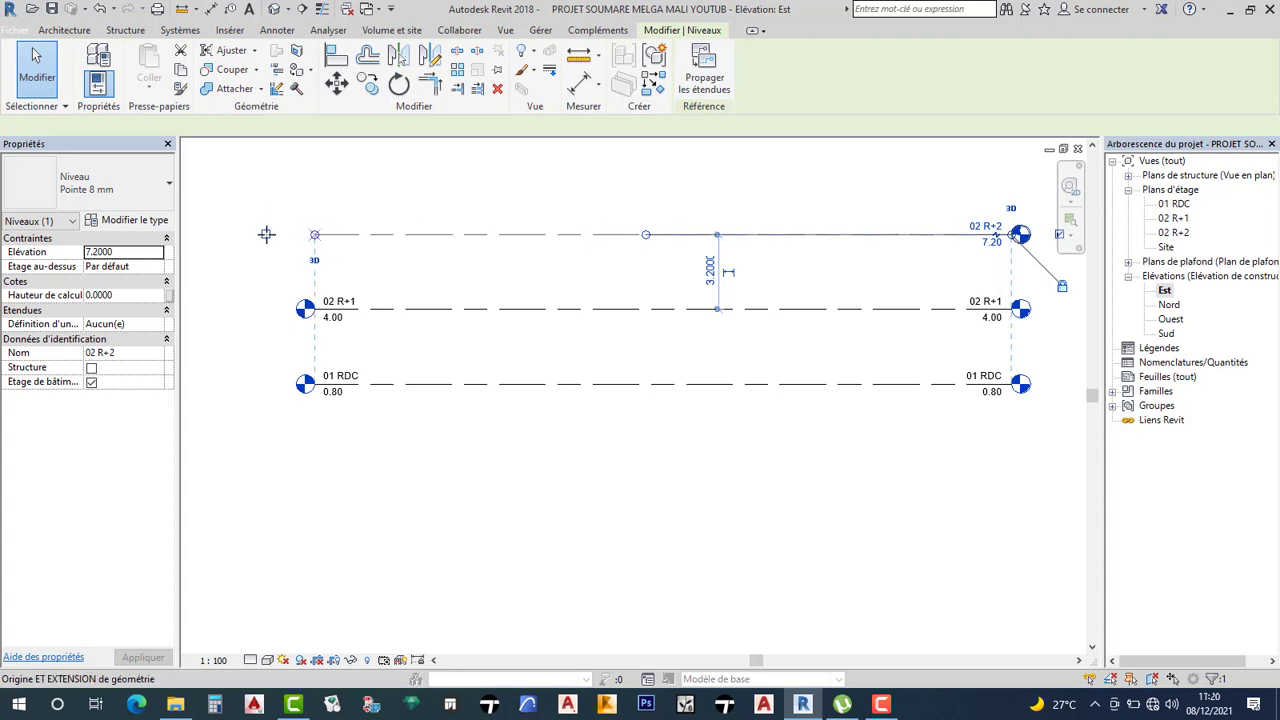
left_click_drag(266, 234, 267, 236)
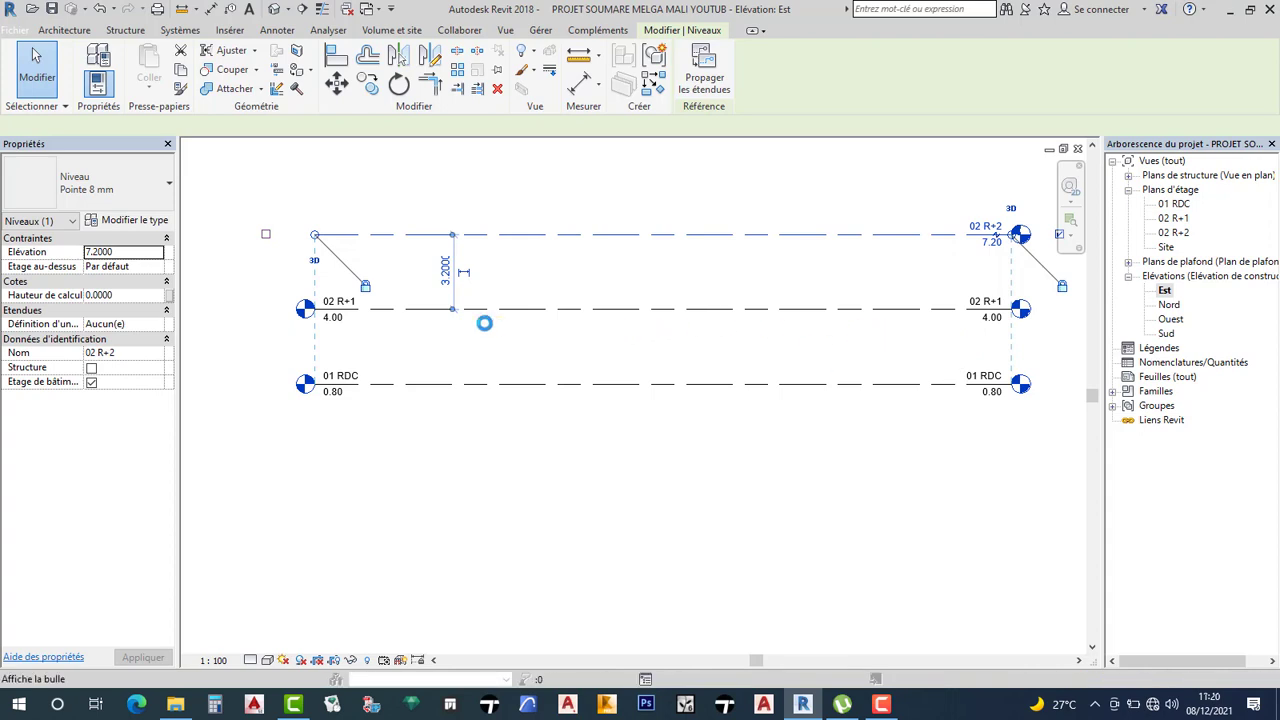
left_click(818, 309)
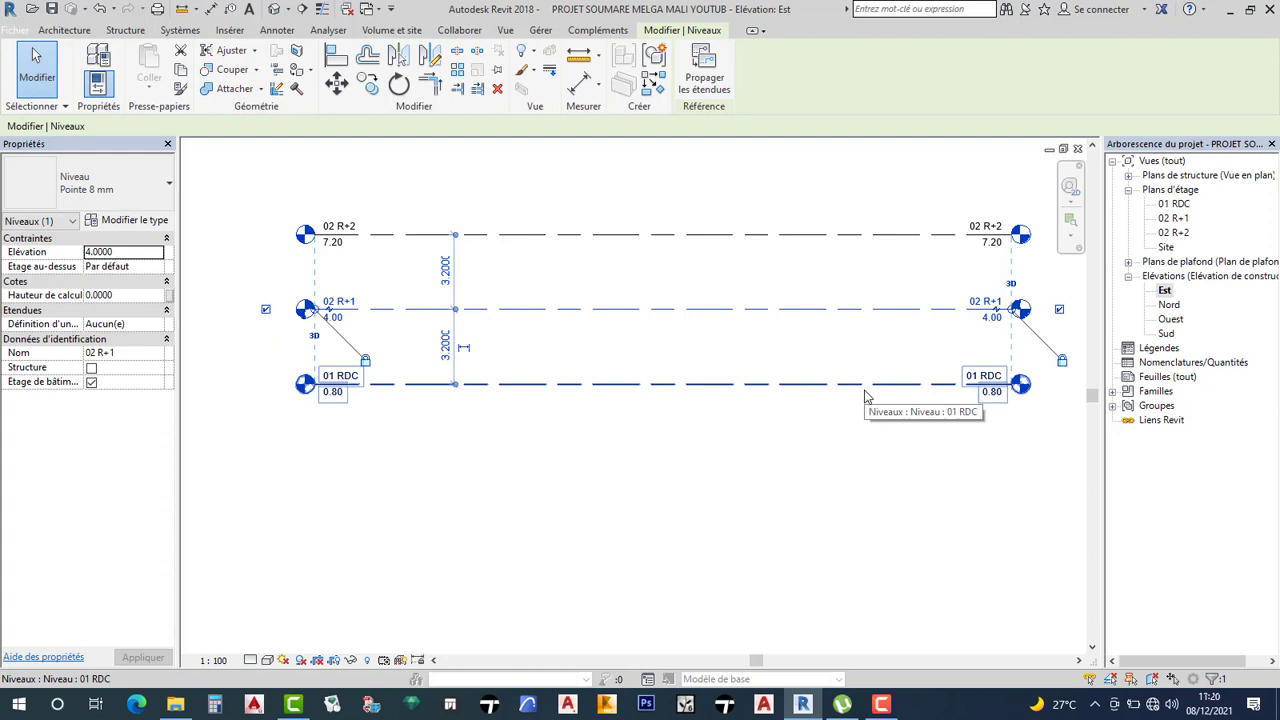
Step: Set the elevation of level 02 R+2 to 6.40 m
left_click(997, 250)
left_click(991, 243)
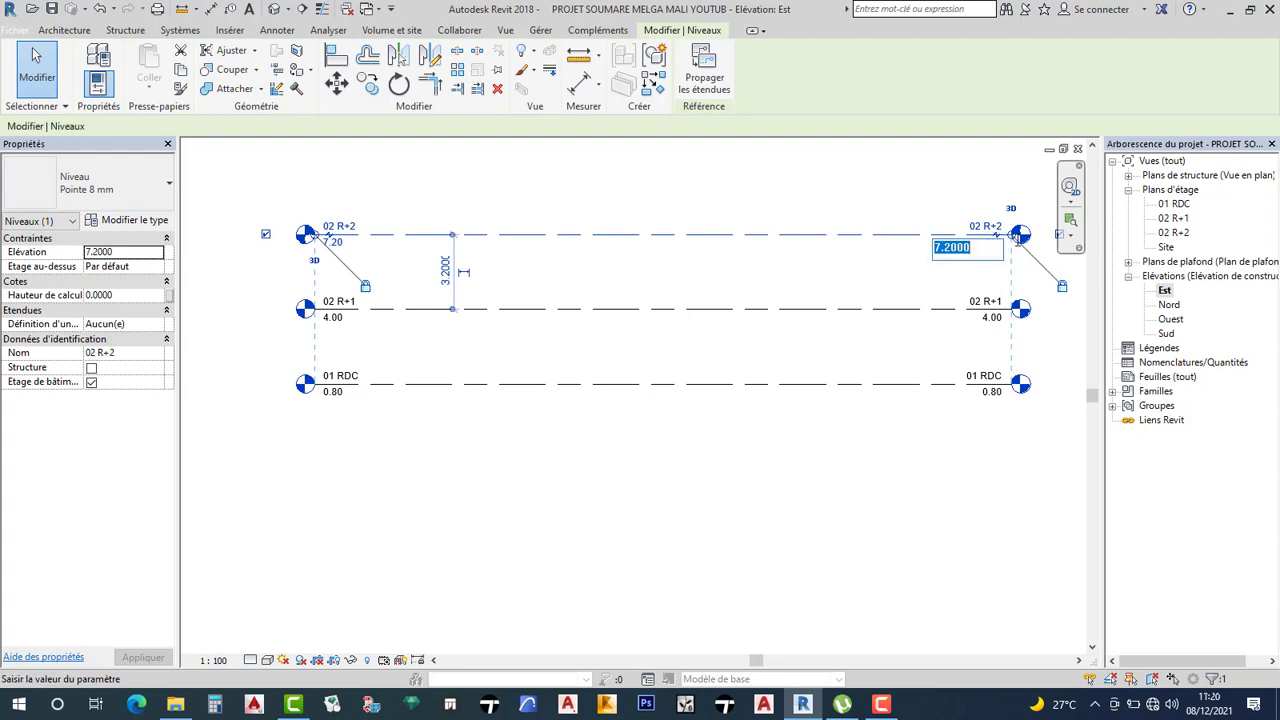
type("6.")
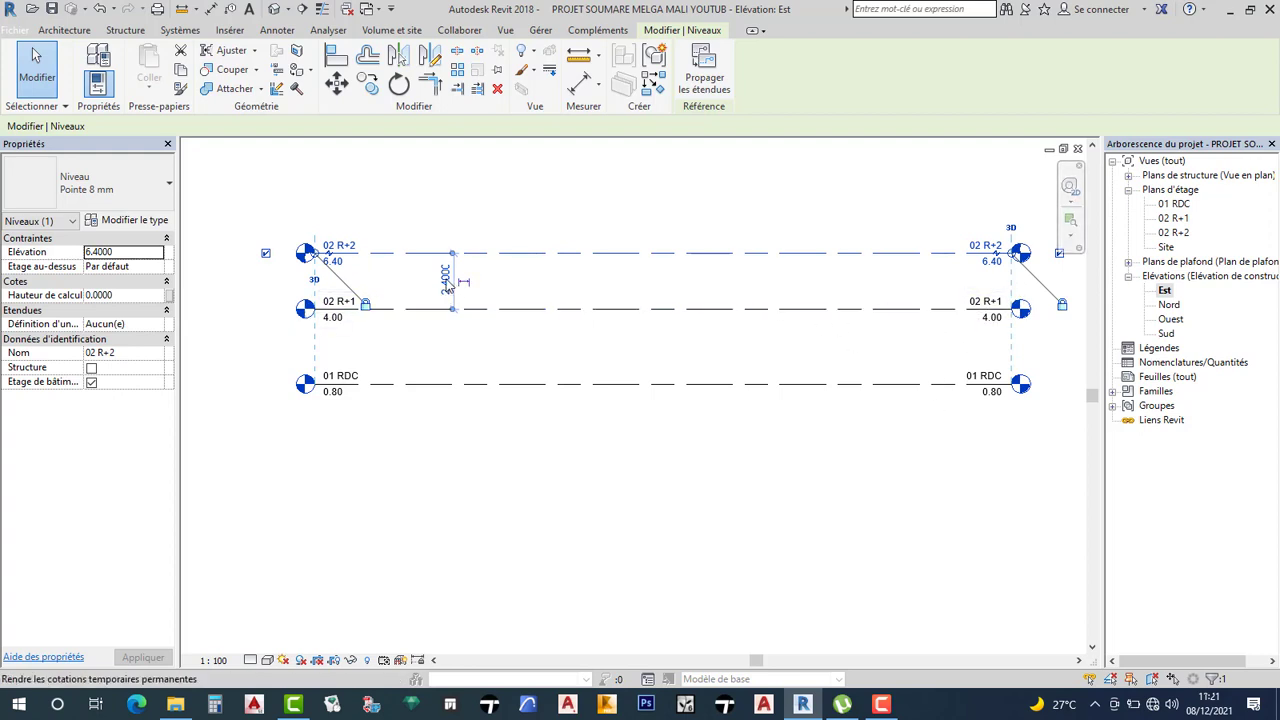
Step: Set the distance between levels 02 R+2 and 02 R+1 to 3.20 m and clear the level selection
left_click(447, 281)
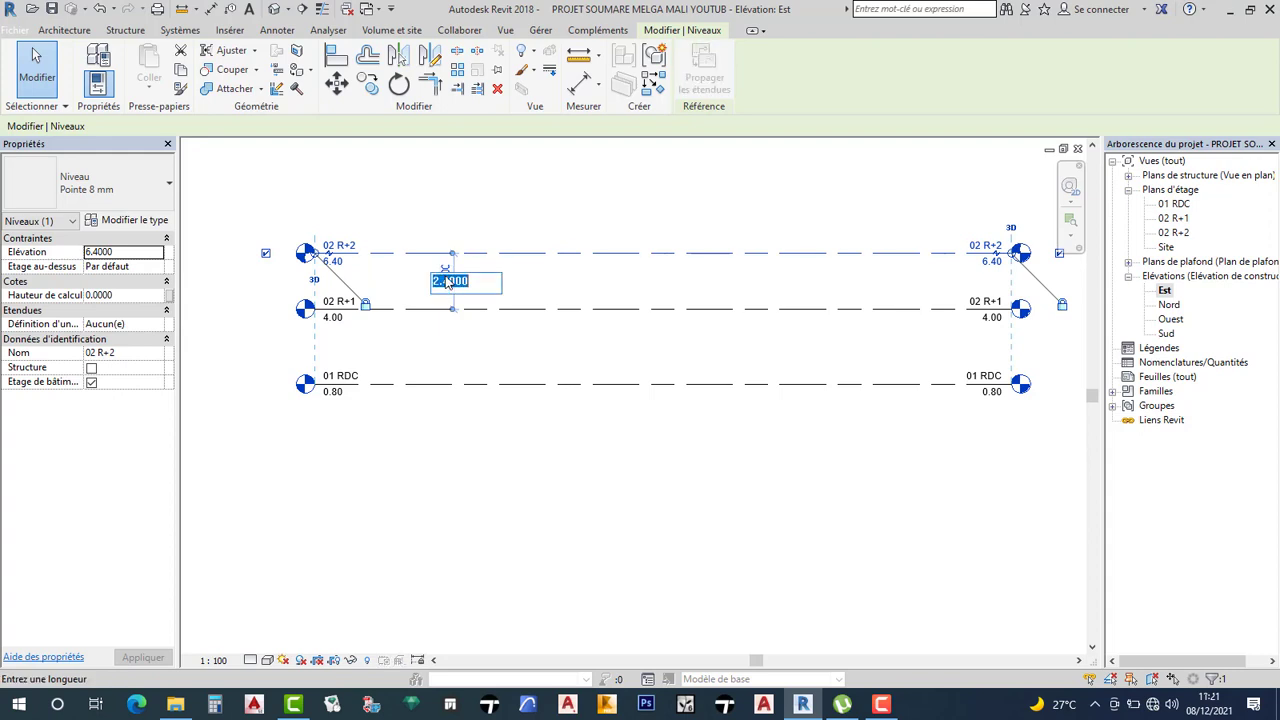
type("3.20")
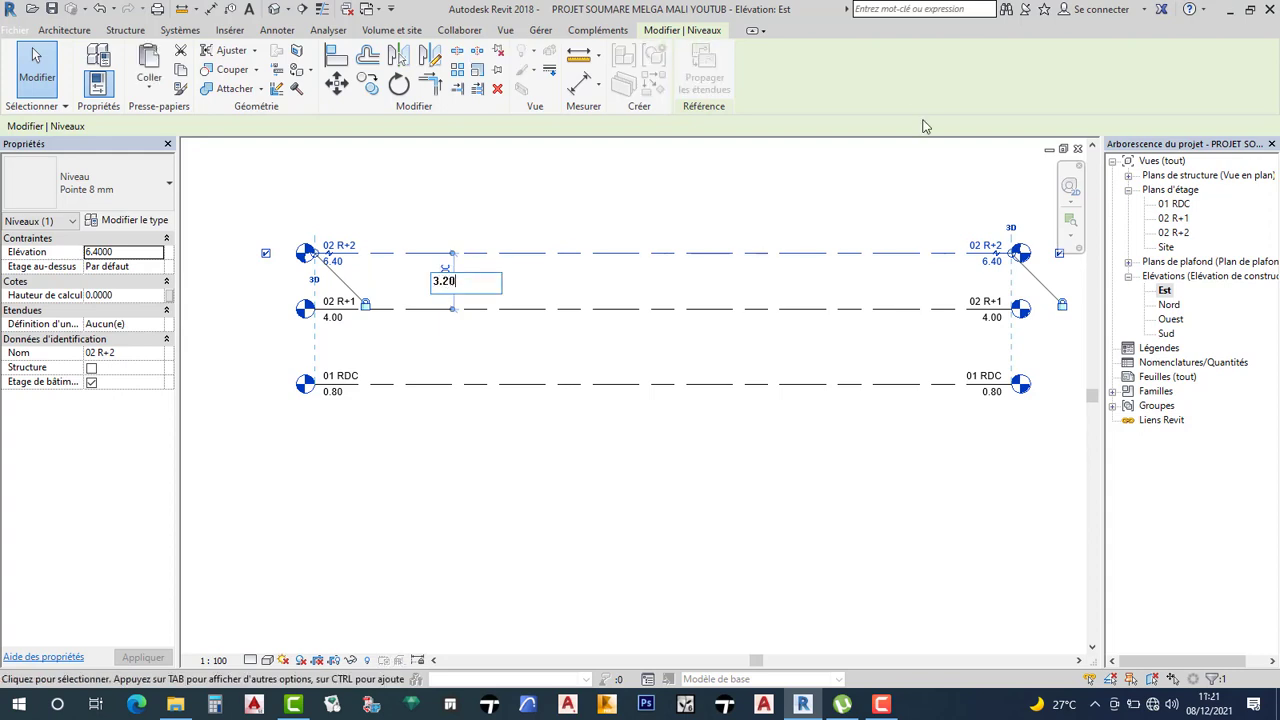
key("Return")
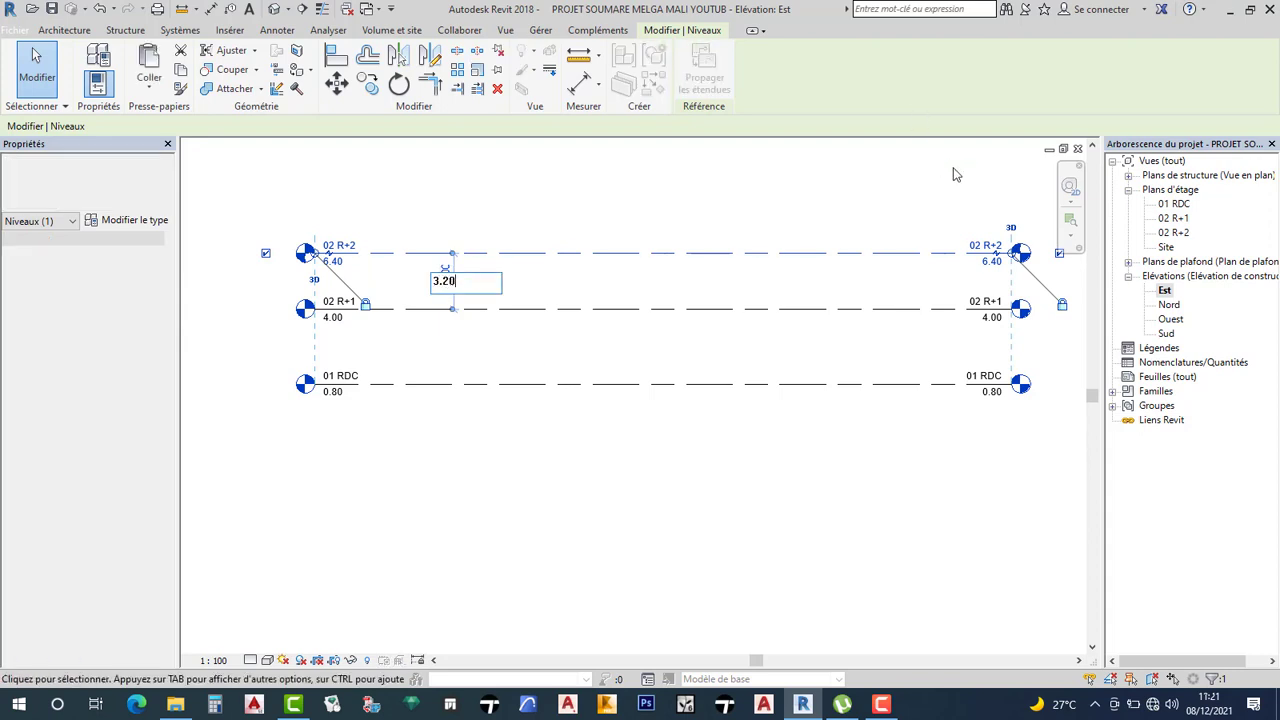
left_click(892, 392)
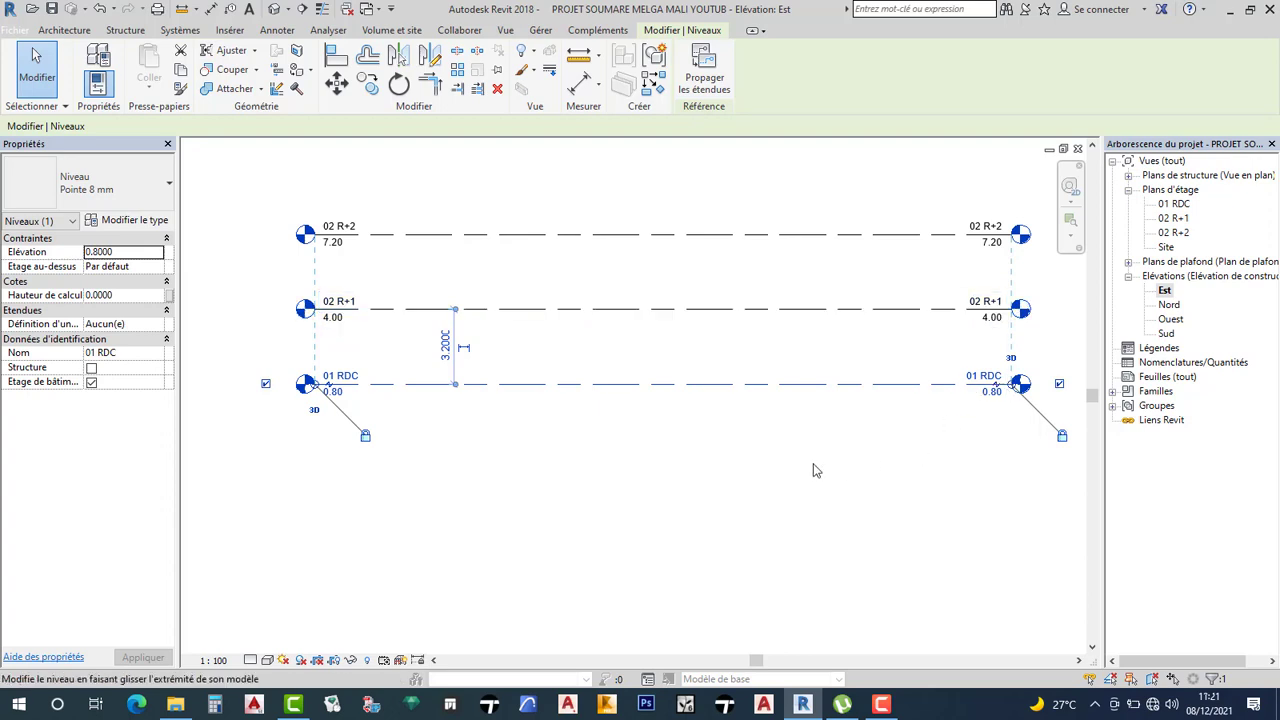
left_click(922, 298)
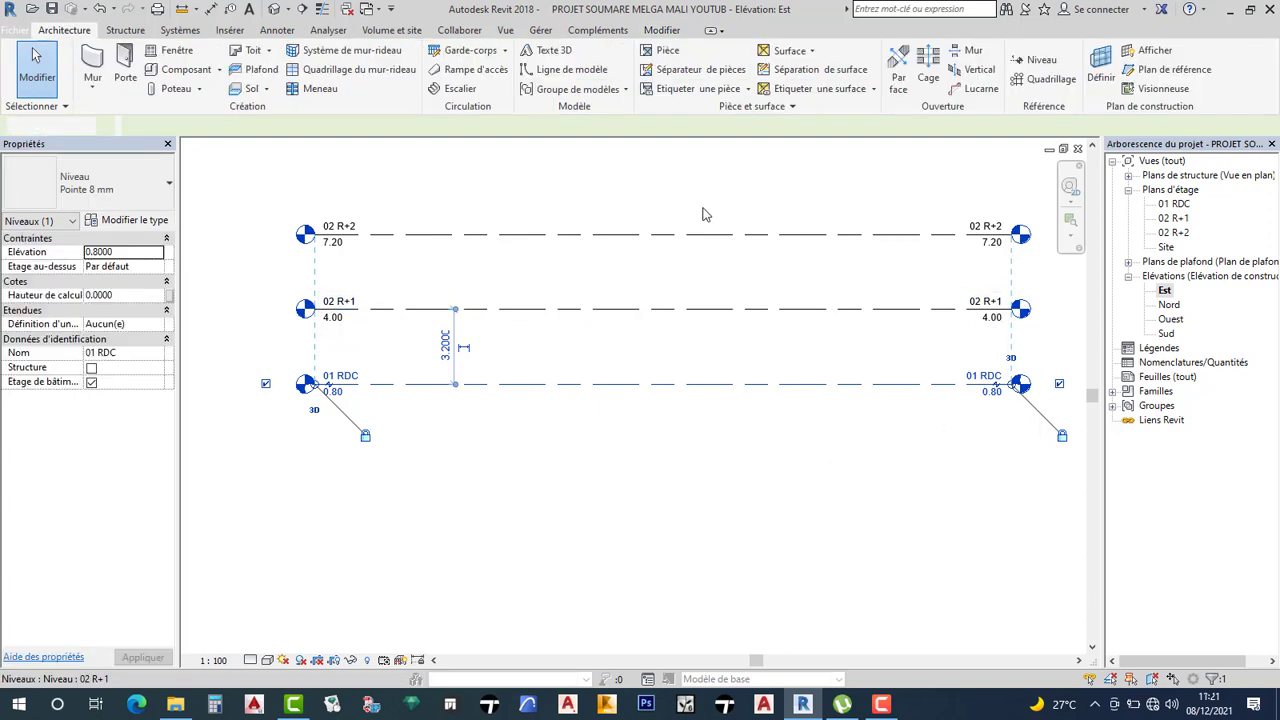
left_click(397, 365)
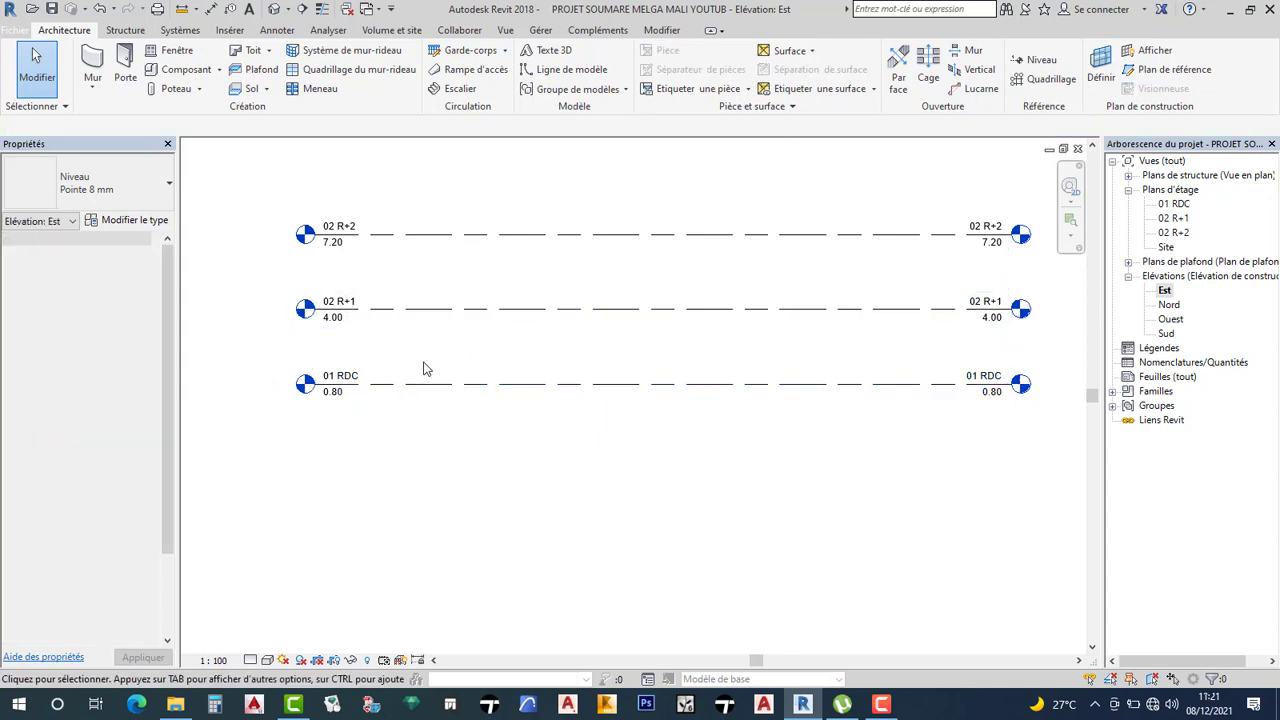
Step: Add an elbow to the right-end head of level 02 R+1 and straighten it again
left_click(996, 323)
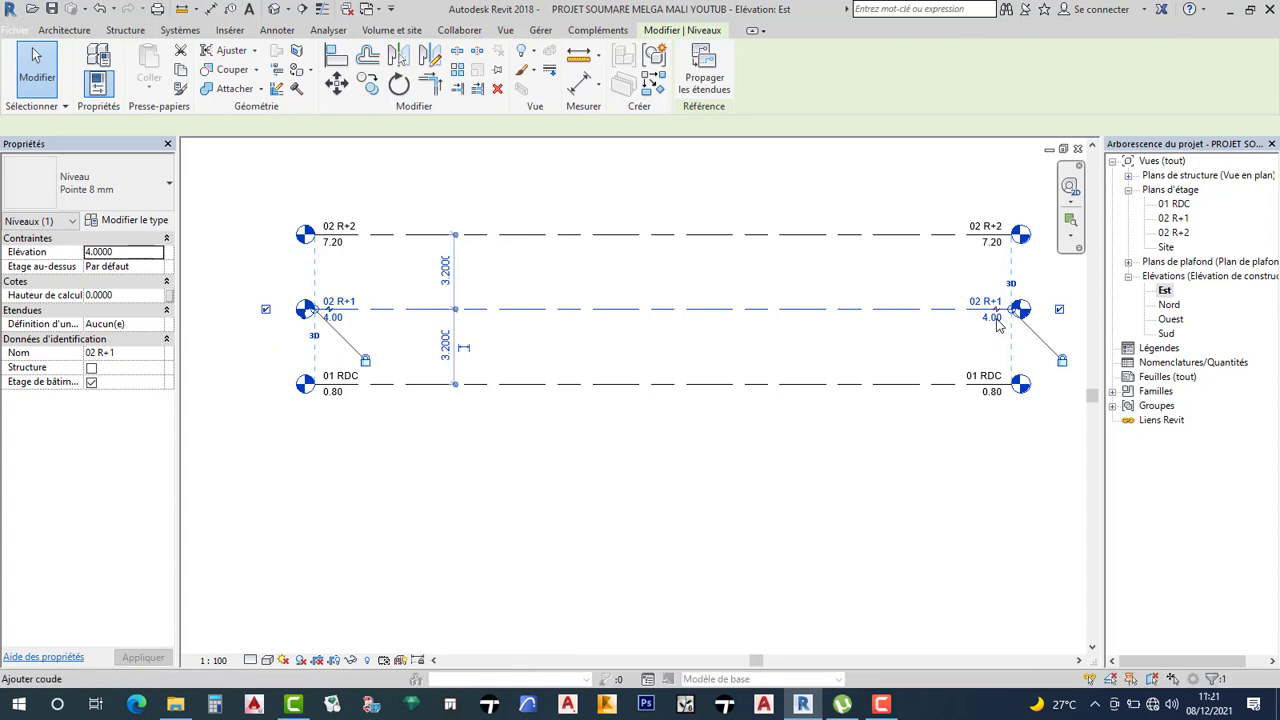
left_click_drag(996, 325, 996, 332)
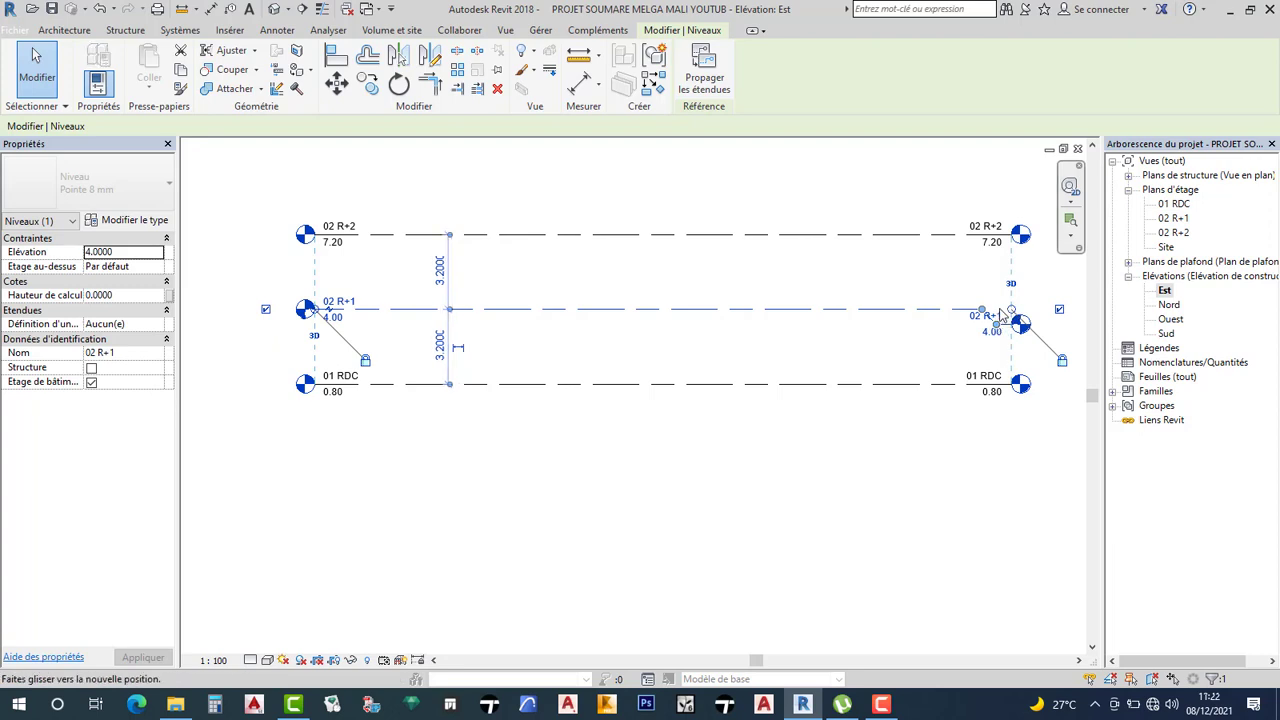
left_click_drag(1000, 312, 999, 308)
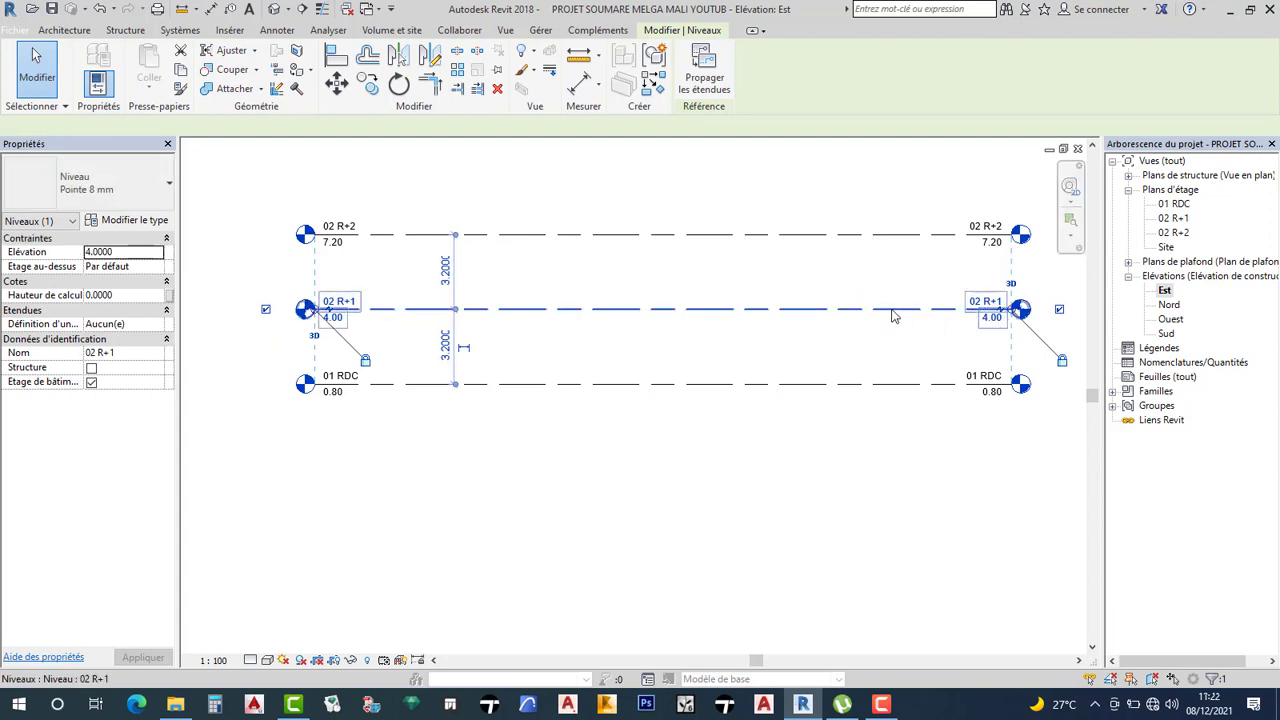
Step: Set the elevation of level 02 R+1 to 3.20 m
left_click(995, 320)
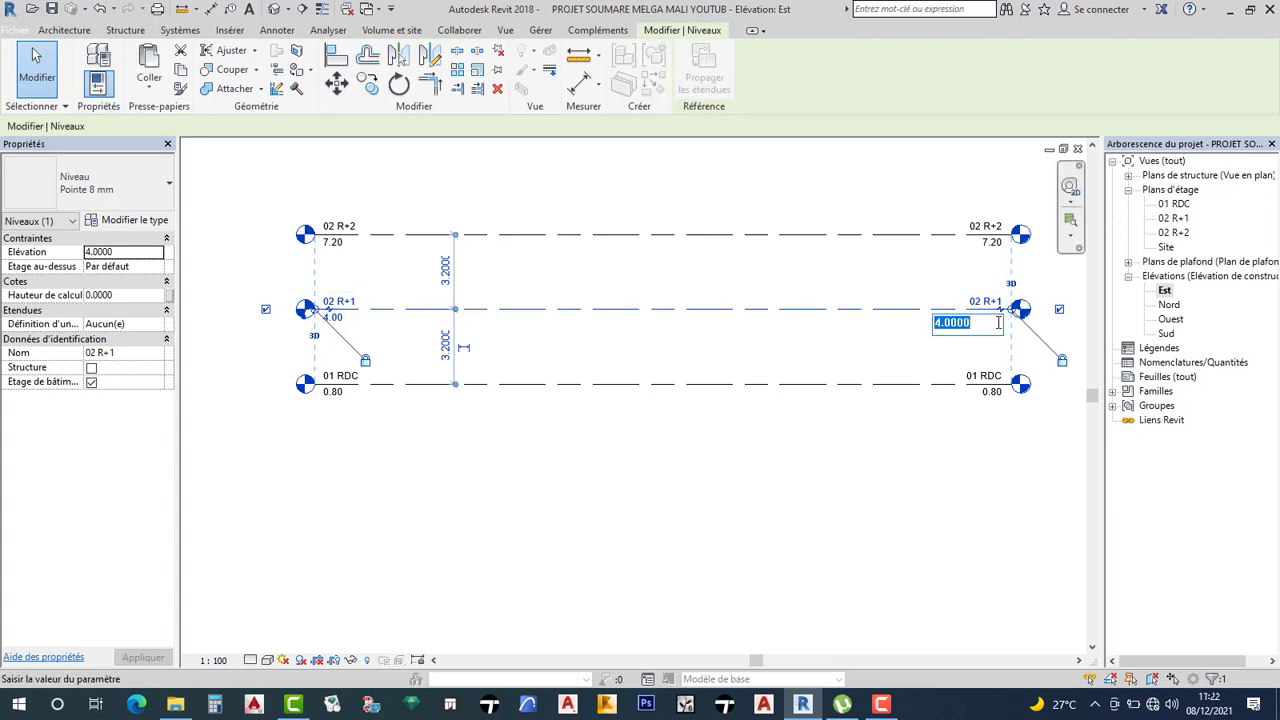
type("3.2")
key("Return")
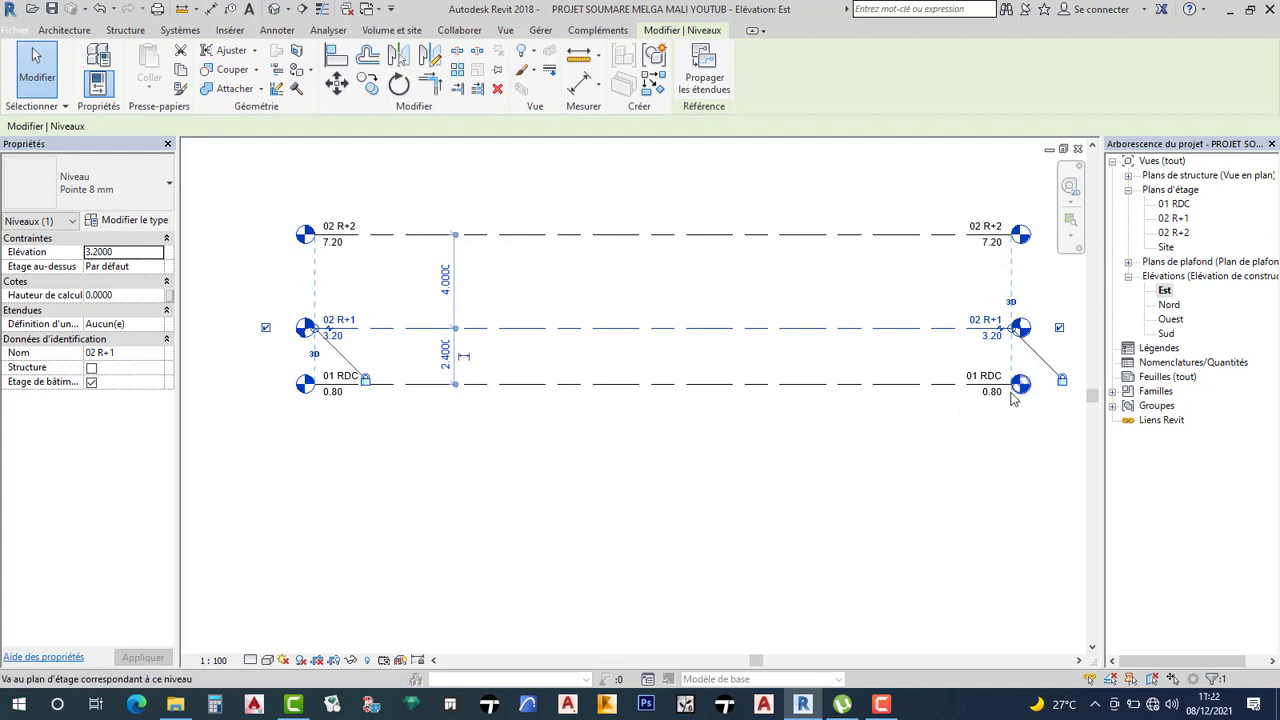
Step: Set the elevation of level 01 RDC to 0.00 m
left_click(905, 389)
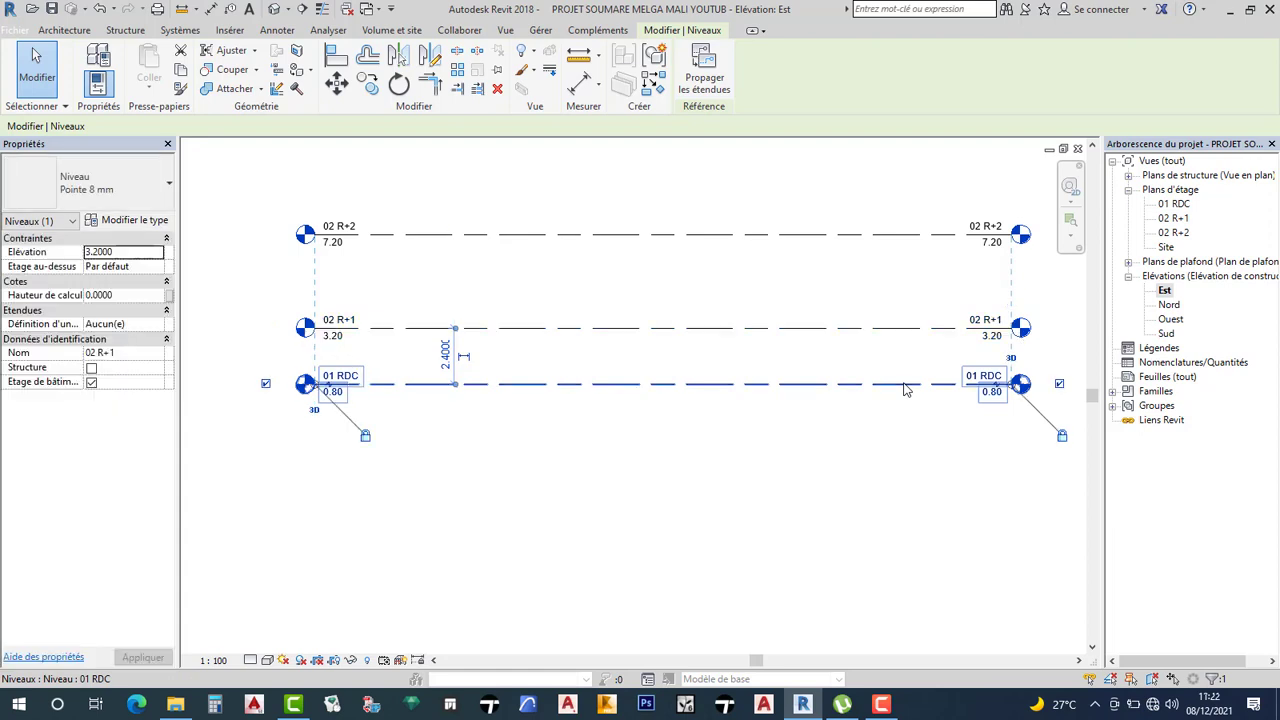
left_click(992, 392)
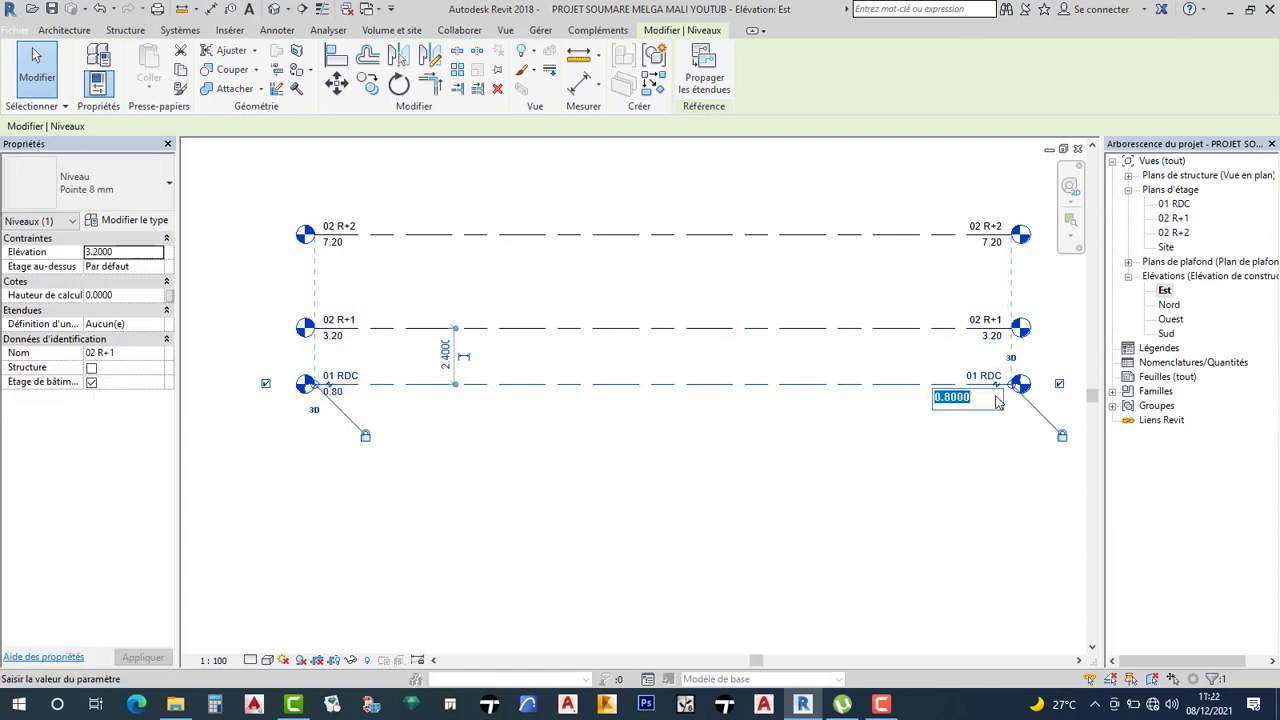
type("00")
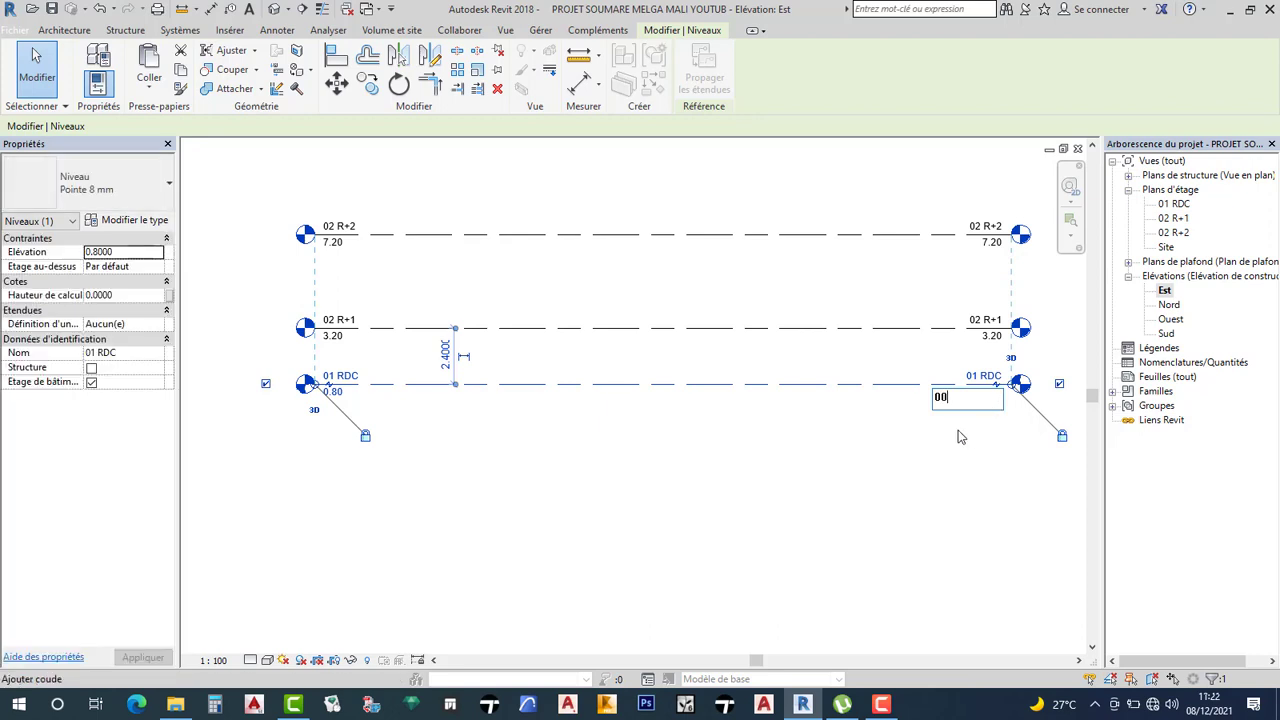
key("Return")
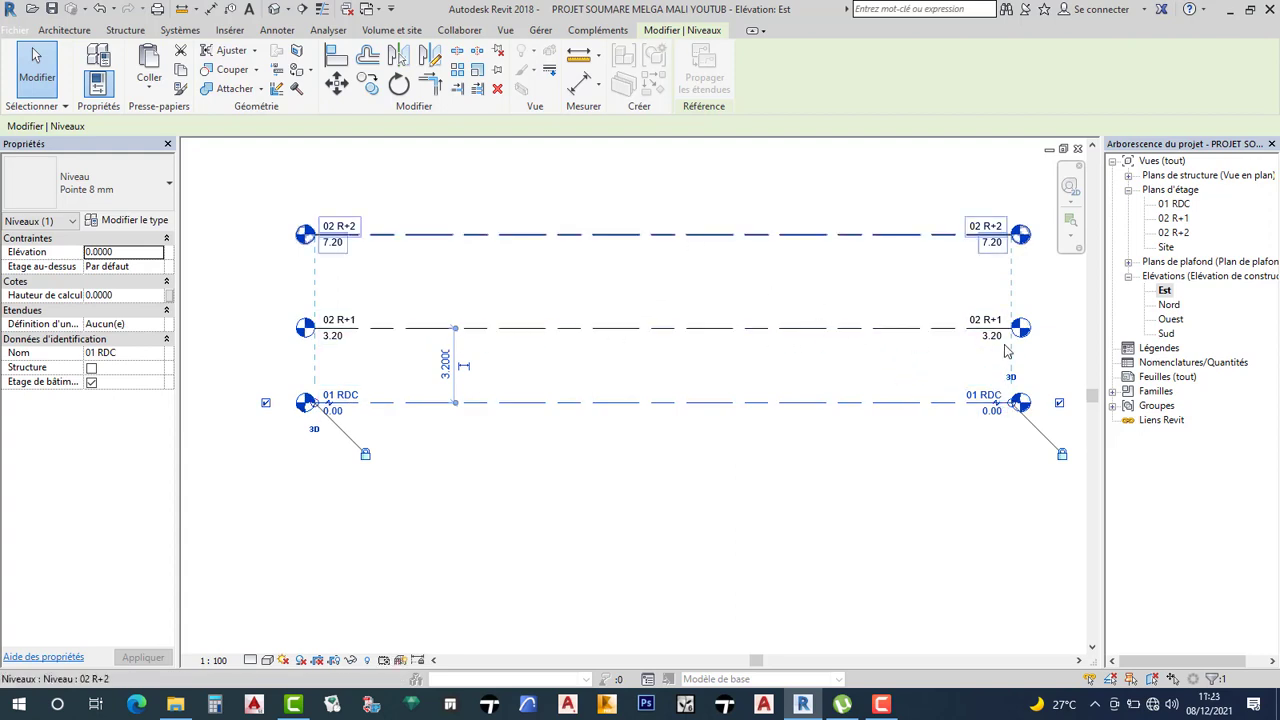
Step: Place level 02 R+2 at a distance of 3.20 m above level 02 R+1
left_click(1003, 243)
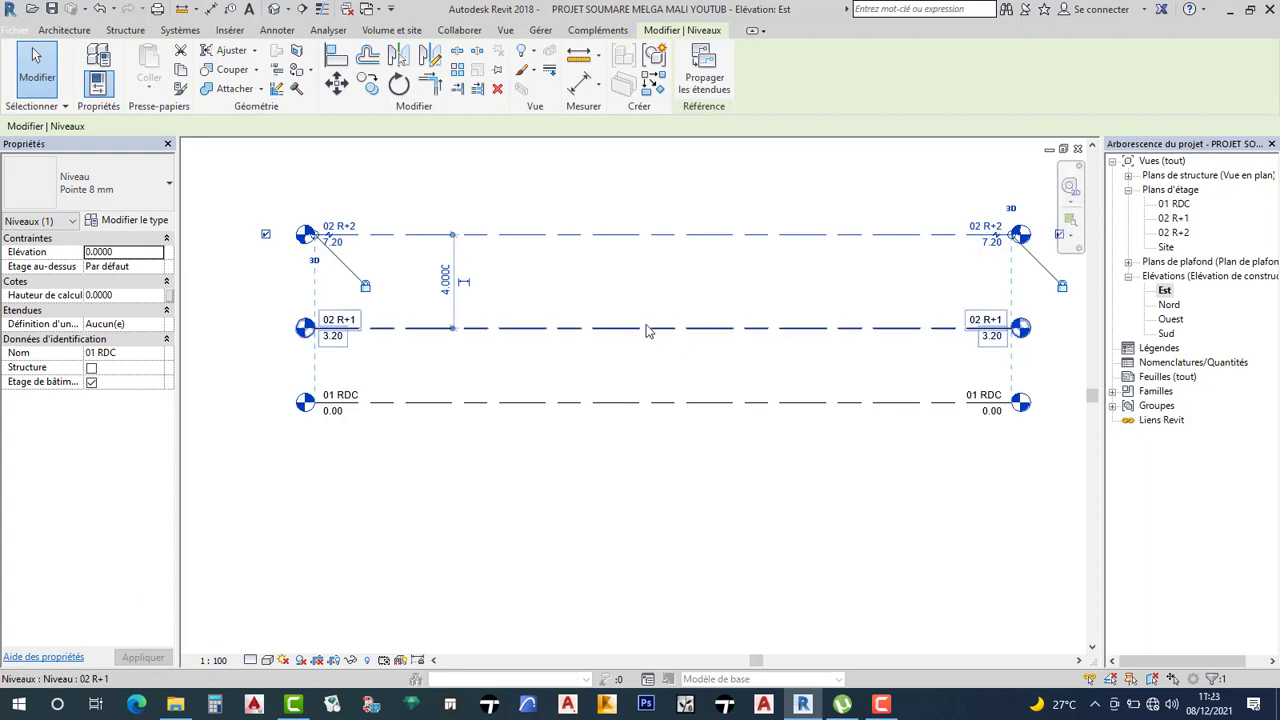
left_click(446, 282)
type("3.20")
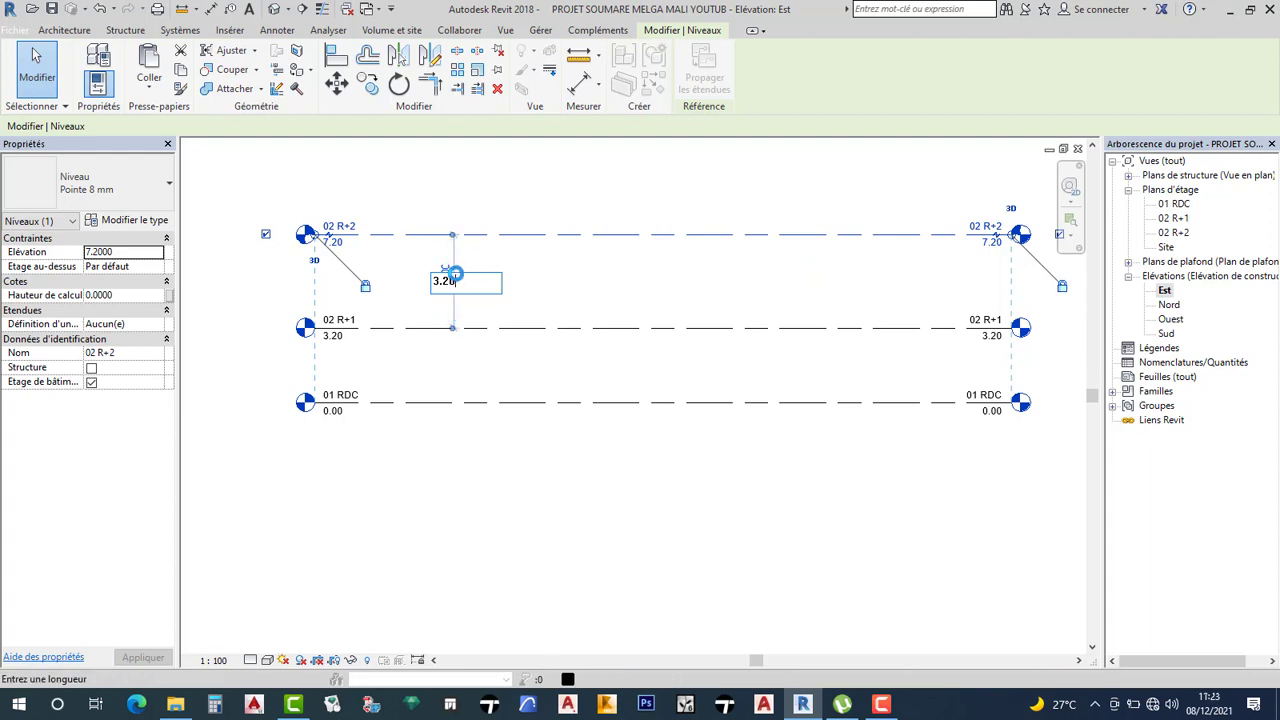
key("Return")
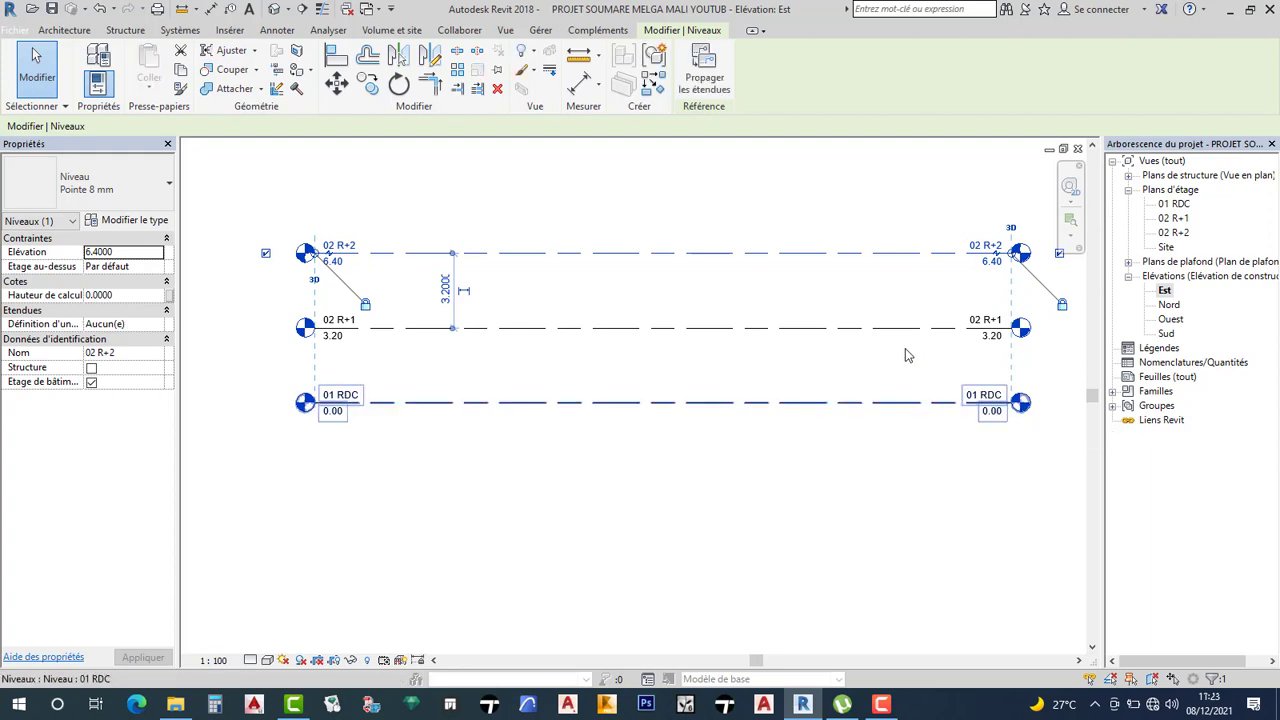
Step: Clear the level selection and save the project
left_click(883, 408)
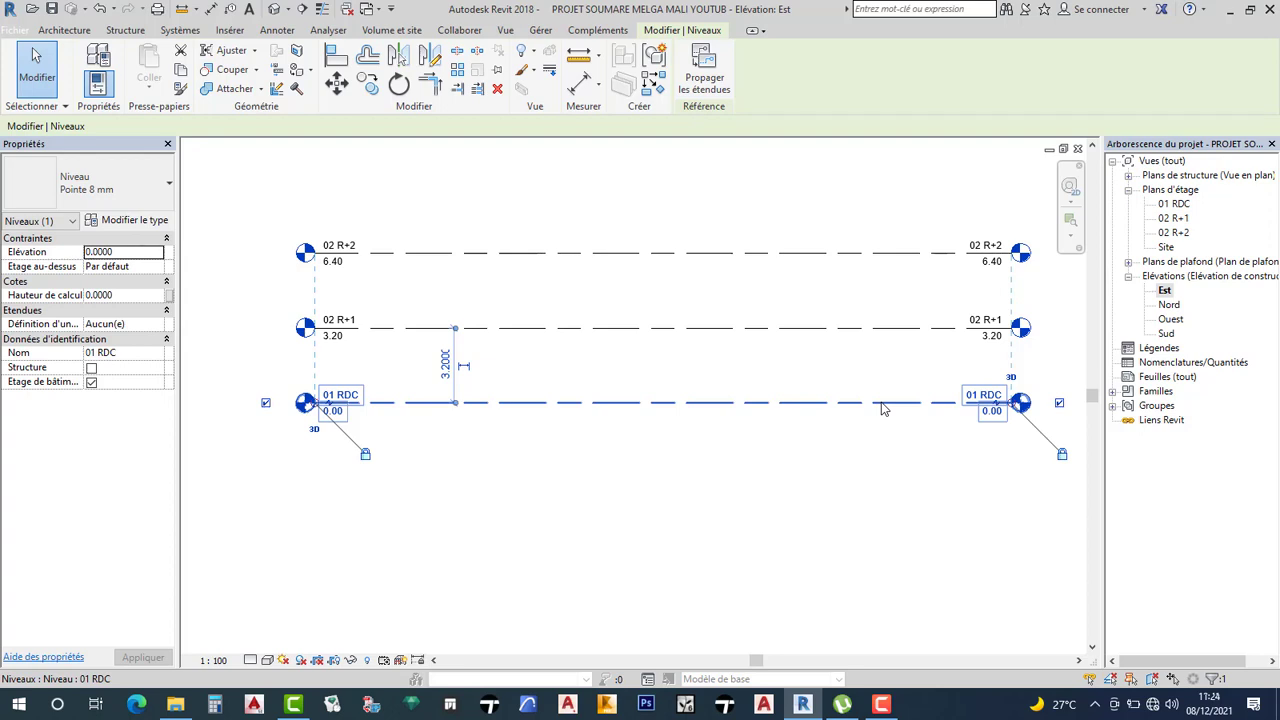
left_click(783, 491)
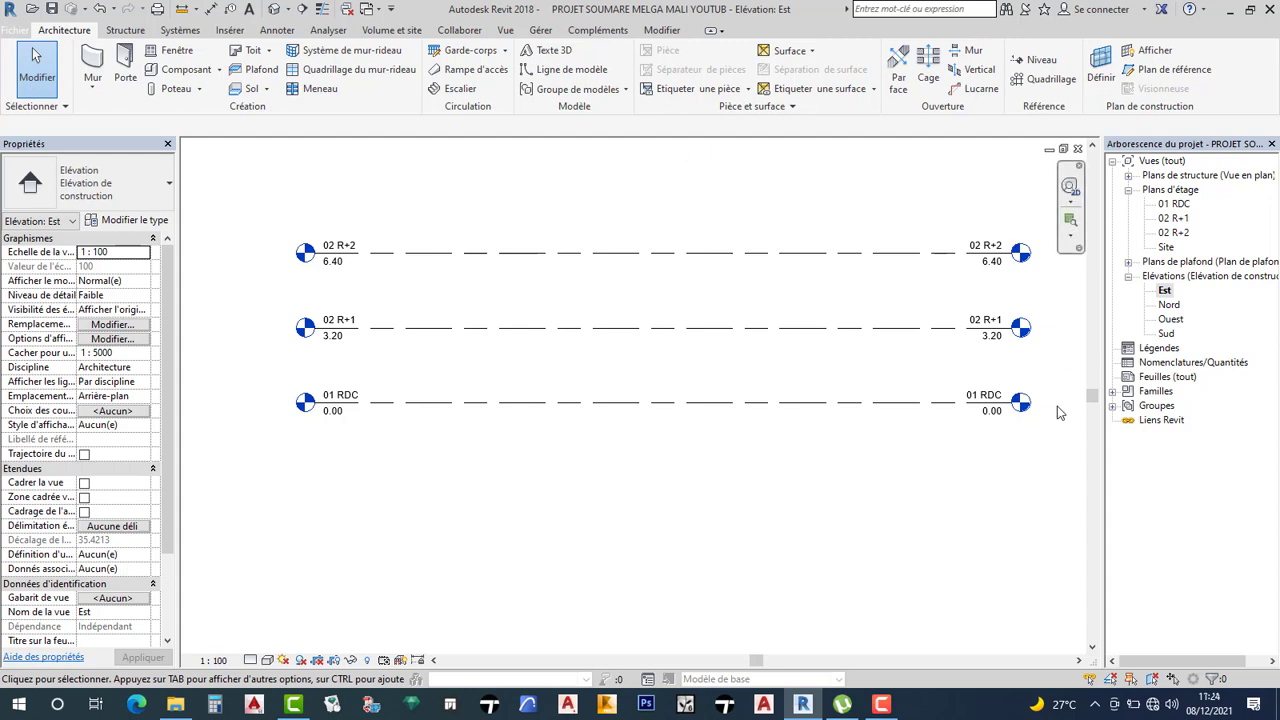
left_click(51, 9)
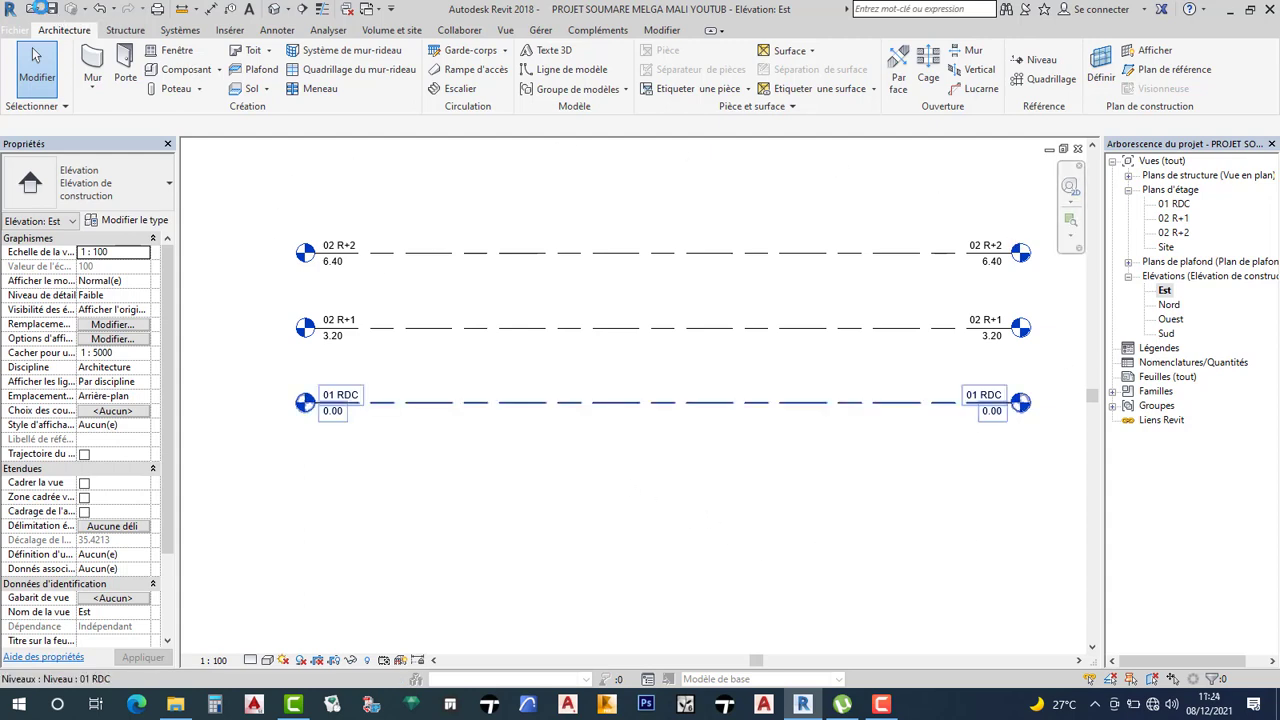